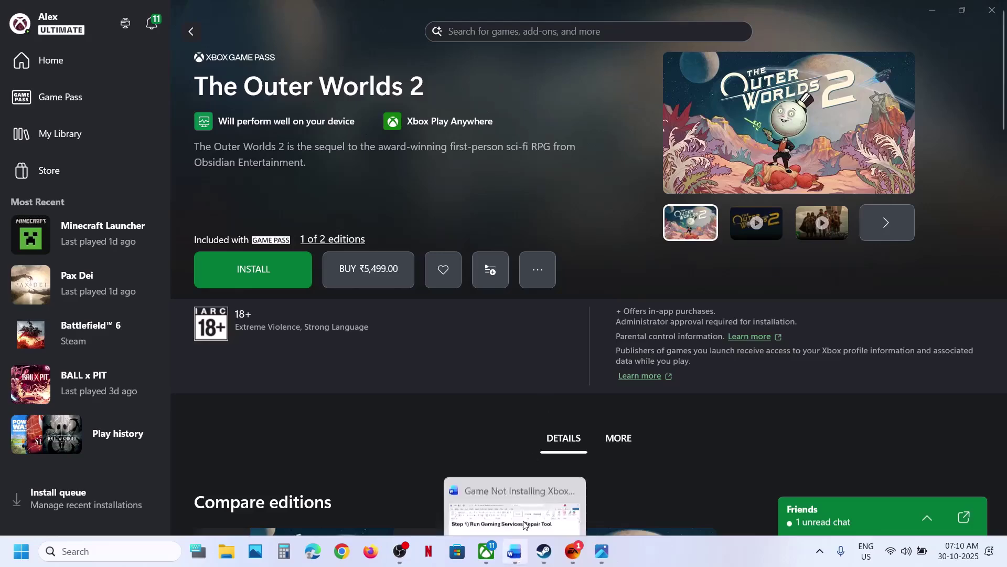
Run the Gaming Services Repair Tool from Xbox Support with admin approval, then close it when finished.
{"action": "left_click", "coordinate": [517, 550]}
{"action": "left_click", "coordinate": [518, 550]}
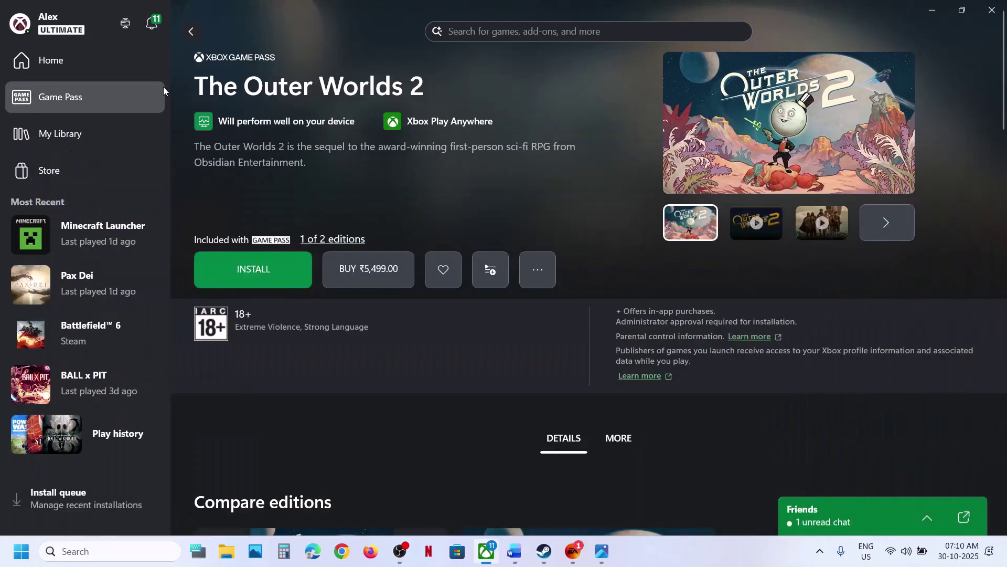
{"action": "left_click", "coordinate": [68, 34]}
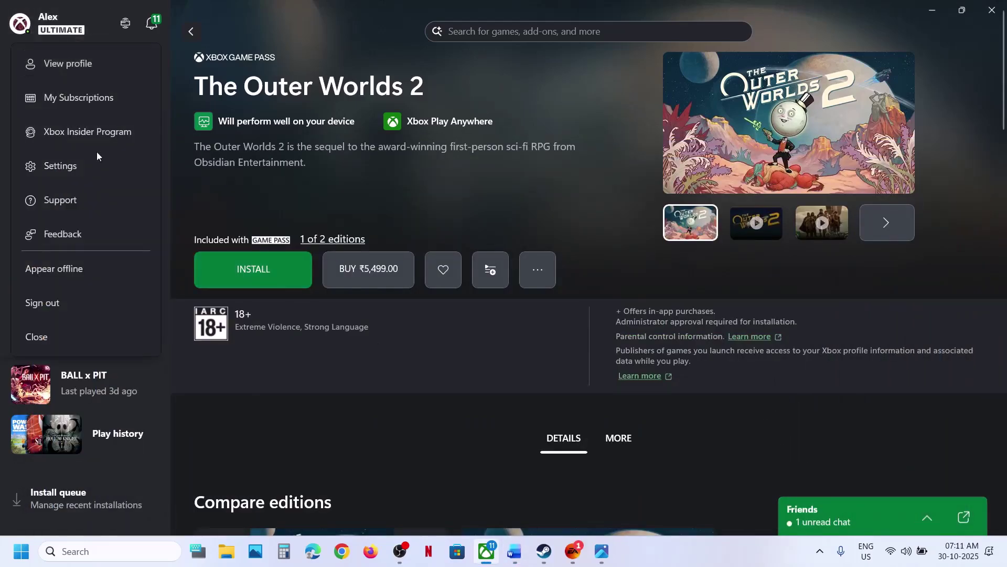
{"action": "left_click", "coordinate": [83, 200]}
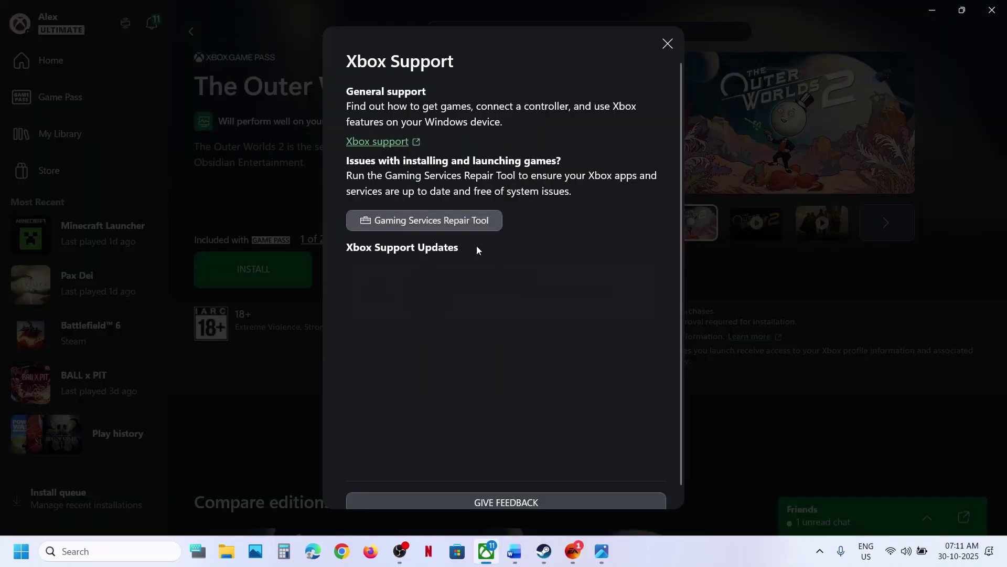
{"action": "left_click", "coordinate": [442, 231]}
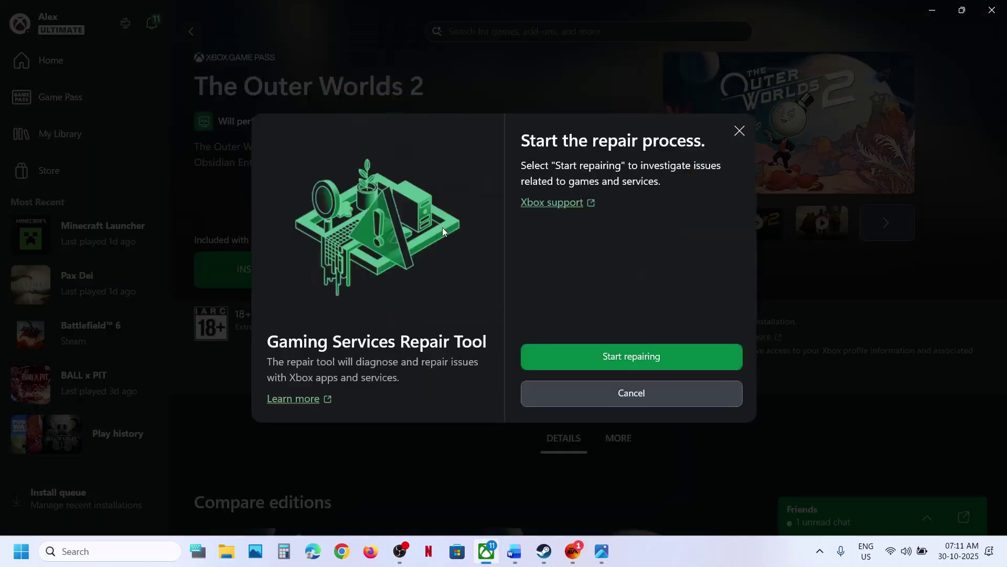
{"action": "left_click", "coordinate": [627, 357]}
{"action": "left_click", "coordinate": [461, 386]}
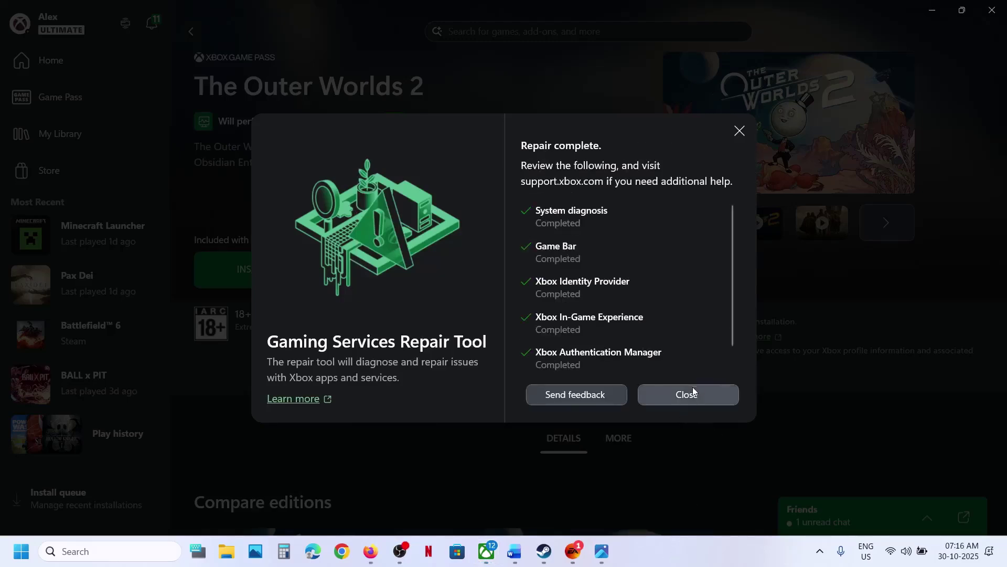
{"action": "left_click", "coordinate": [686, 395]}
Bring up the Word guide and scroll down to Step 2 about re-signing in.
{"action": "left_click", "coordinate": [516, 553]}
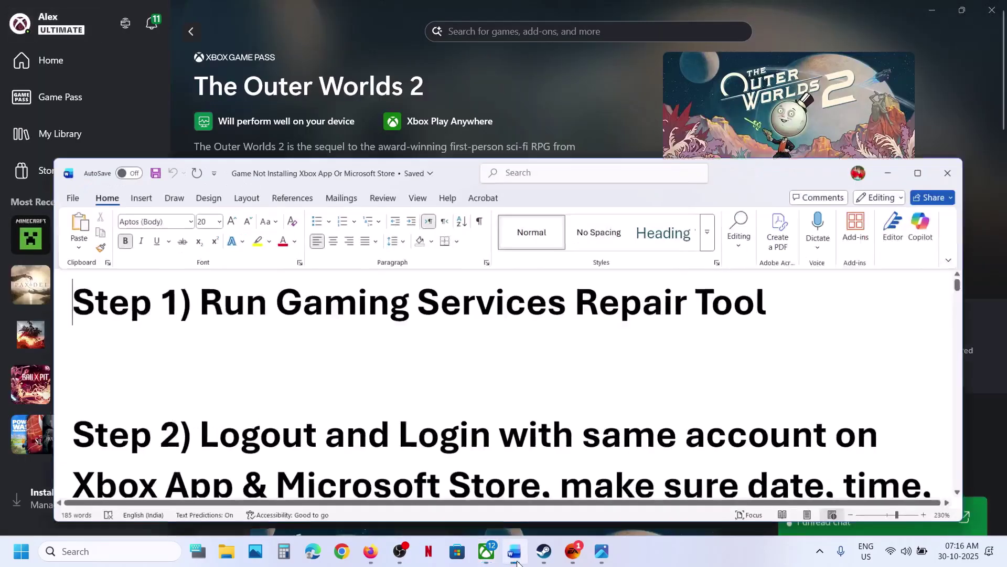
{"action": "left_click", "coordinate": [516, 553]}
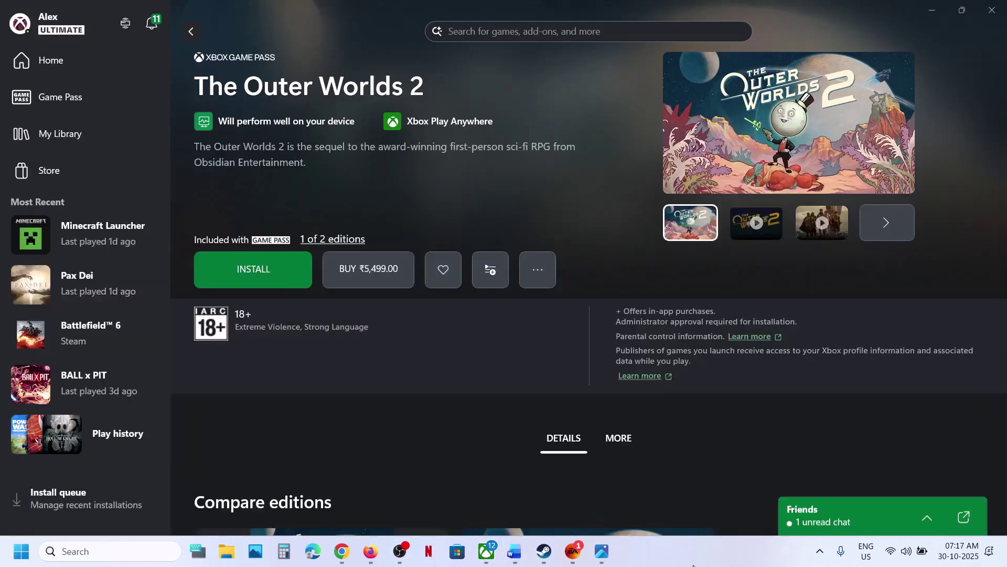
{"action": "left_click", "coordinate": [514, 556]}
{"action": "scroll", "coordinate": [341, 313], "scroll_direction": "down", "scroll_amount": 4}
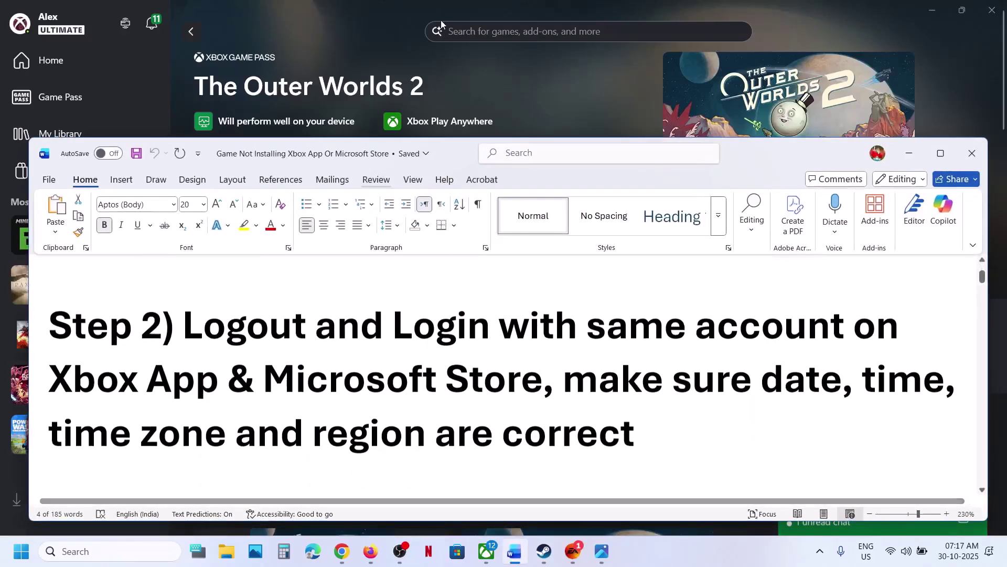
Return to the Xbox app, then bring Microsoft Store up on its home page.
{"action": "left_click", "coordinate": [401, 20]}
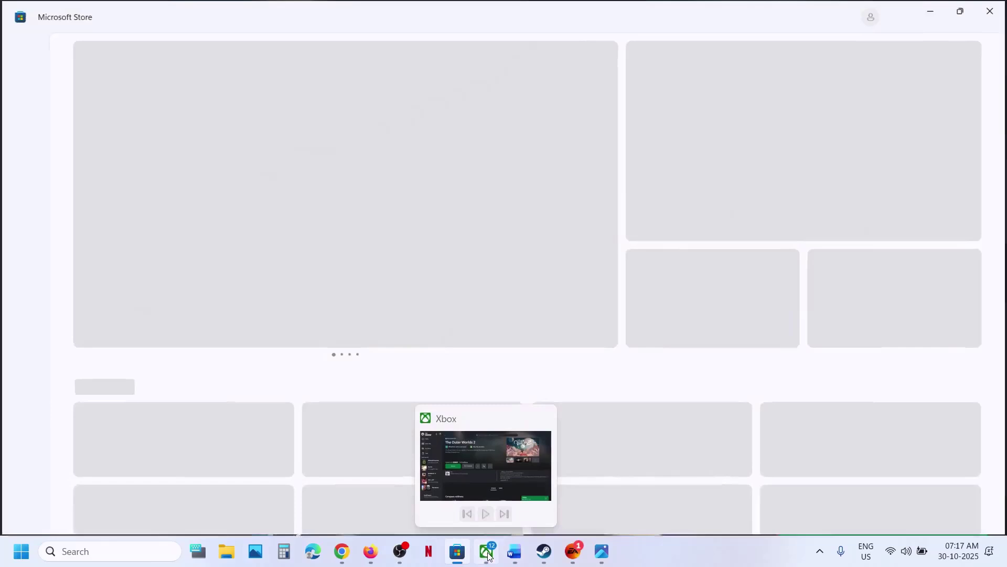
{"action": "left_click", "coordinate": [487, 552]}
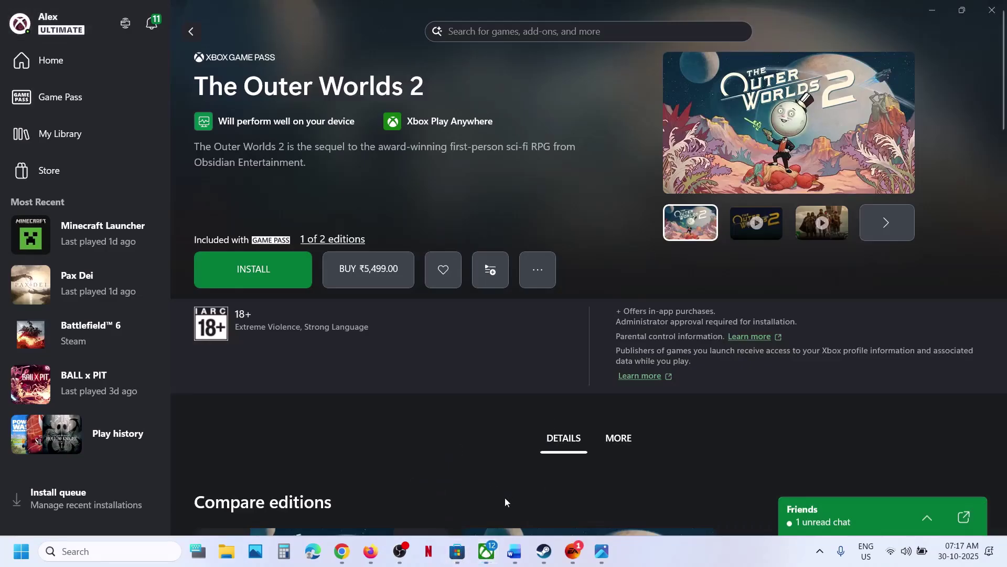
{"action": "left_click", "coordinate": [457, 550]}
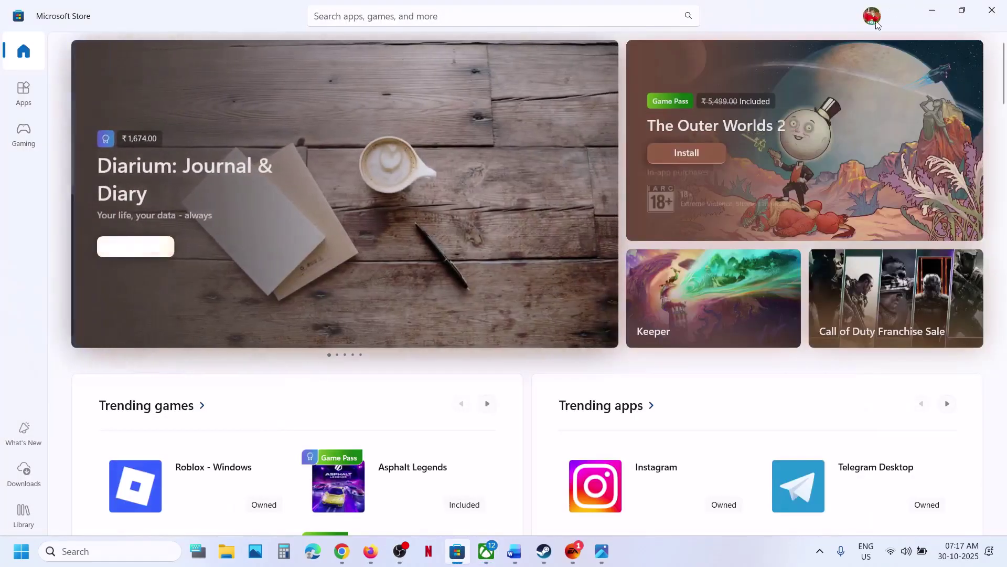
Sign out of Microsoft Store and sign back in with the second listed Microsoft account.
{"action": "left_click", "coordinate": [875, 20]}
{"action": "left_click", "coordinate": [733, 73]}
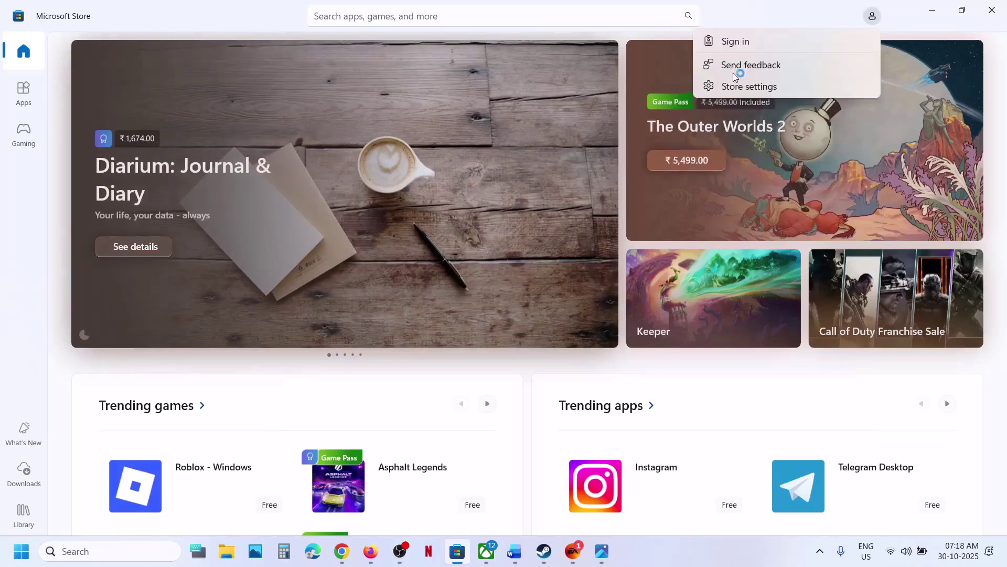
{"action": "left_click", "coordinate": [719, 43]}
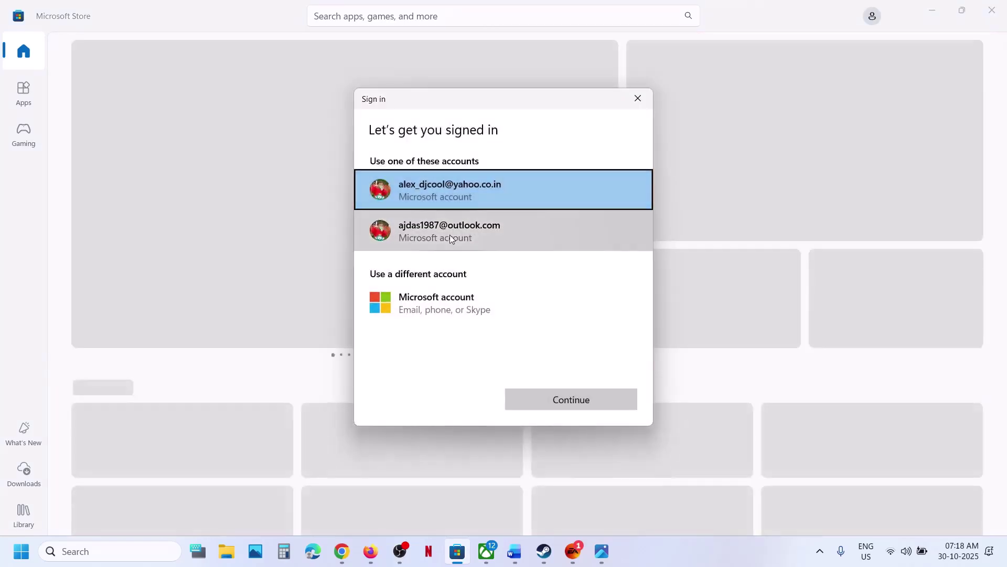
{"action": "left_click", "coordinate": [449, 234]}
{"action": "left_click", "coordinate": [581, 398]}
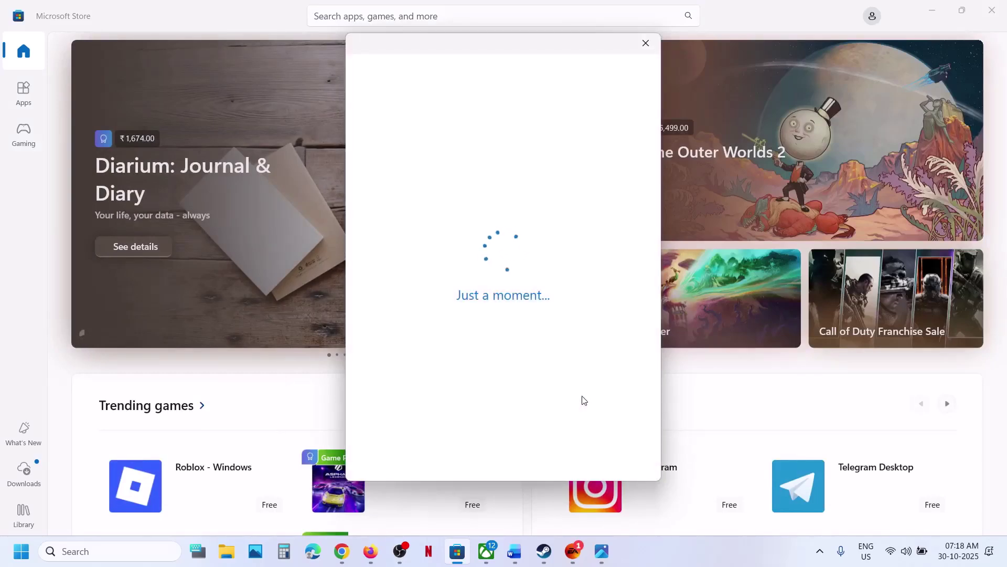
{"action": "type", "text": "1"}
{"action": "key", "text": "BackSpace"}
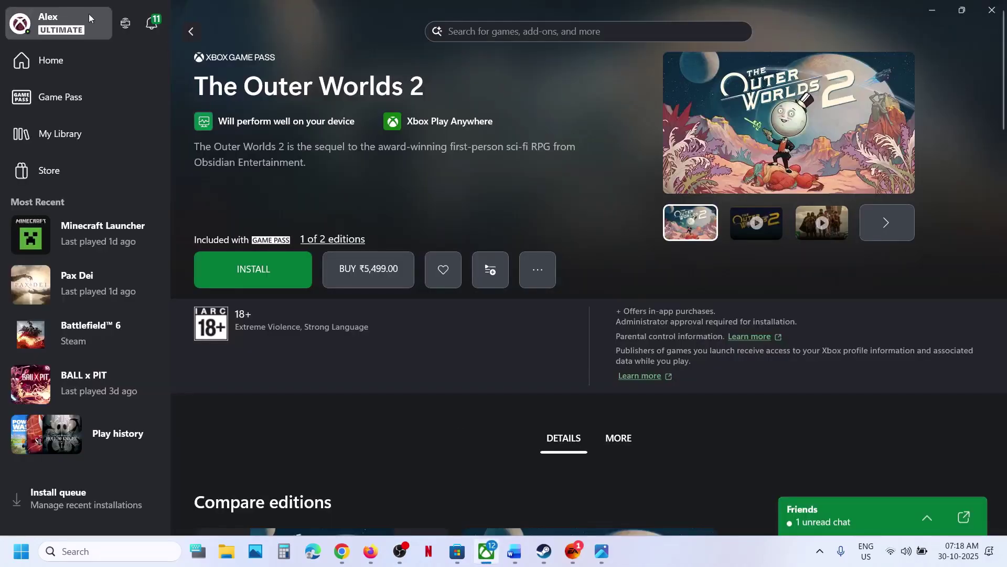
Sign out of the Xbox app and back in with the second Microsoft account, then bring up Word.
{"action": "left_click", "coordinate": [75, 19]}
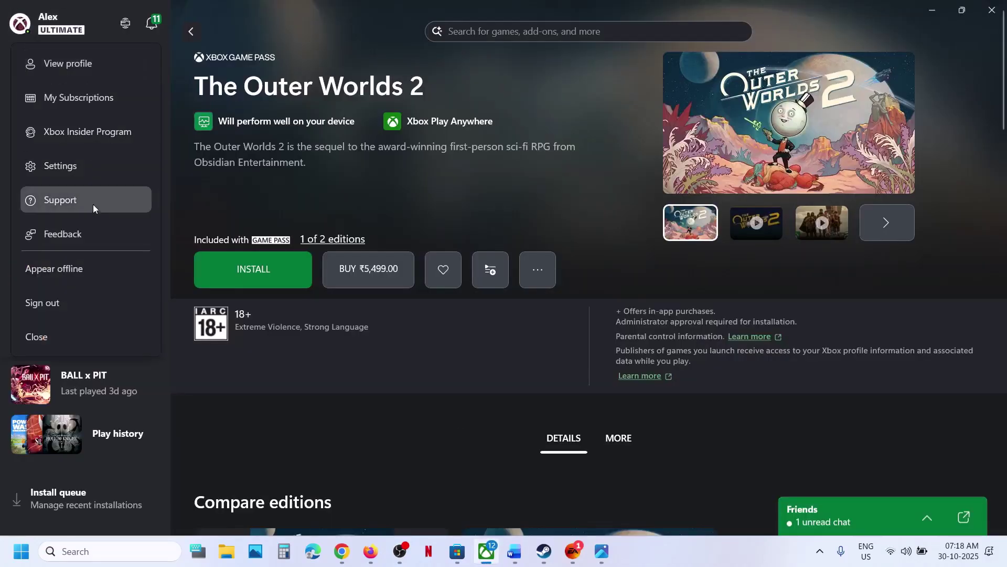
{"action": "left_click", "coordinate": [48, 304]}
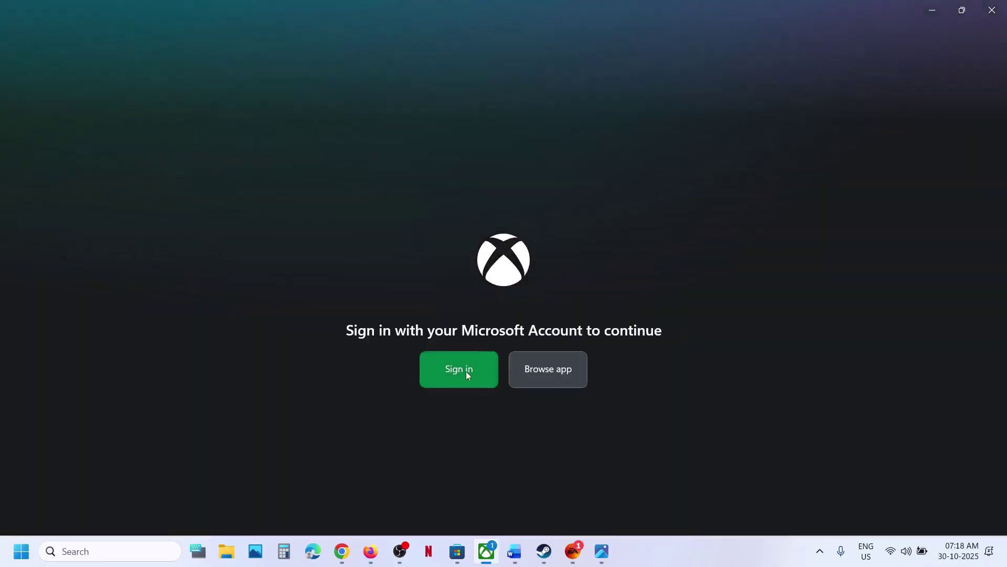
{"action": "left_click", "coordinate": [466, 370]}
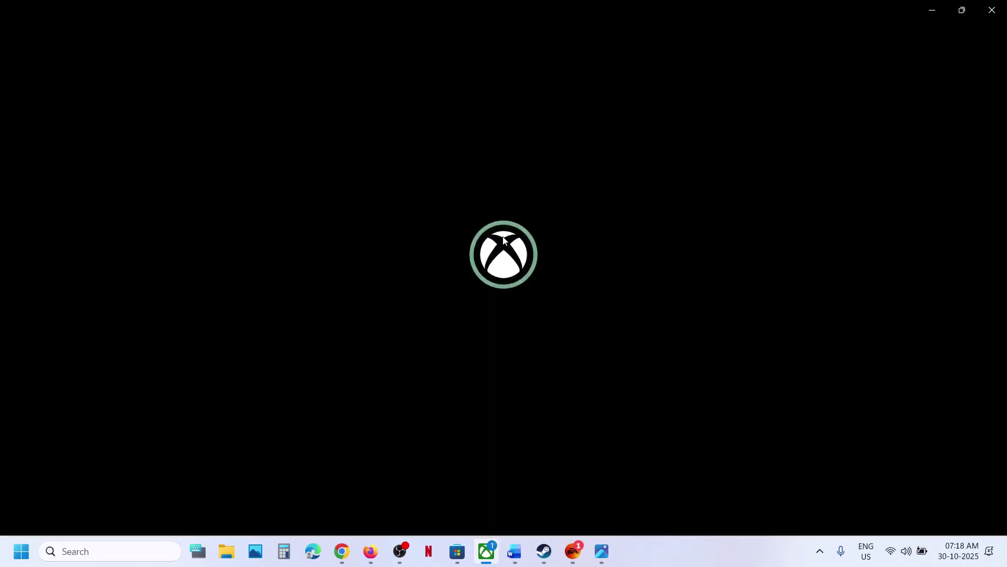
{"action": "left_click", "coordinate": [373, 232]}
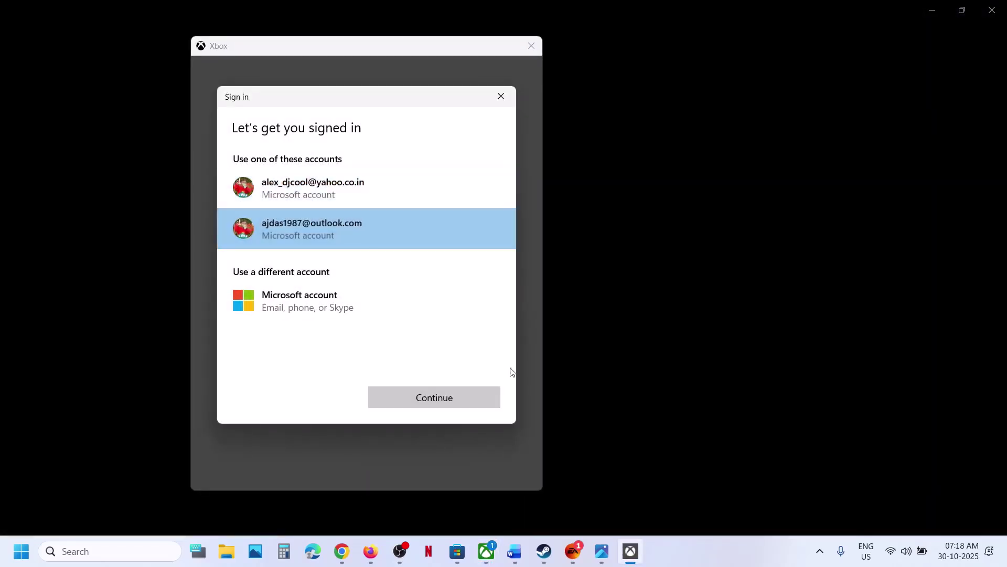
{"action": "left_click", "coordinate": [465, 403]}
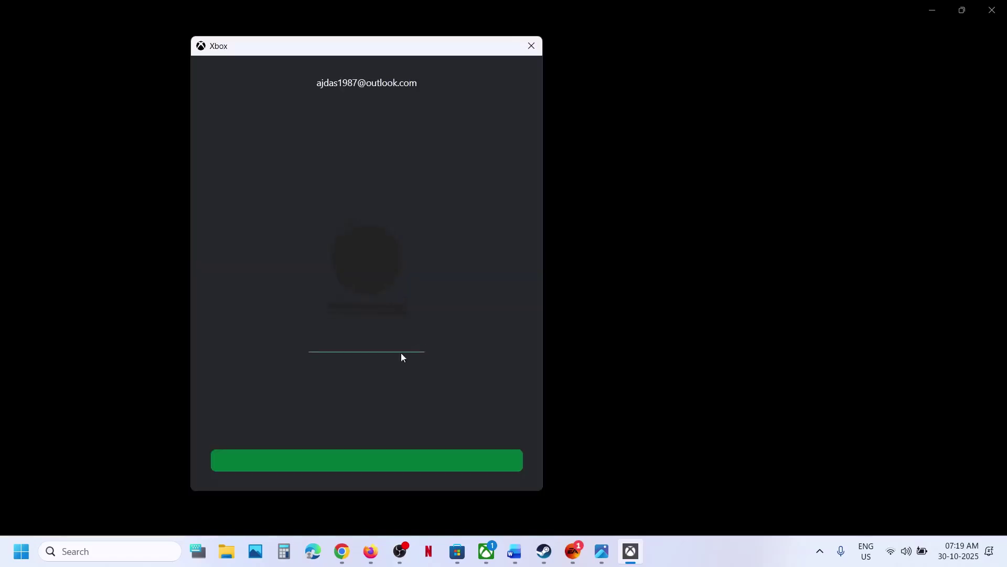
{"action": "left_click", "coordinate": [362, 463]}
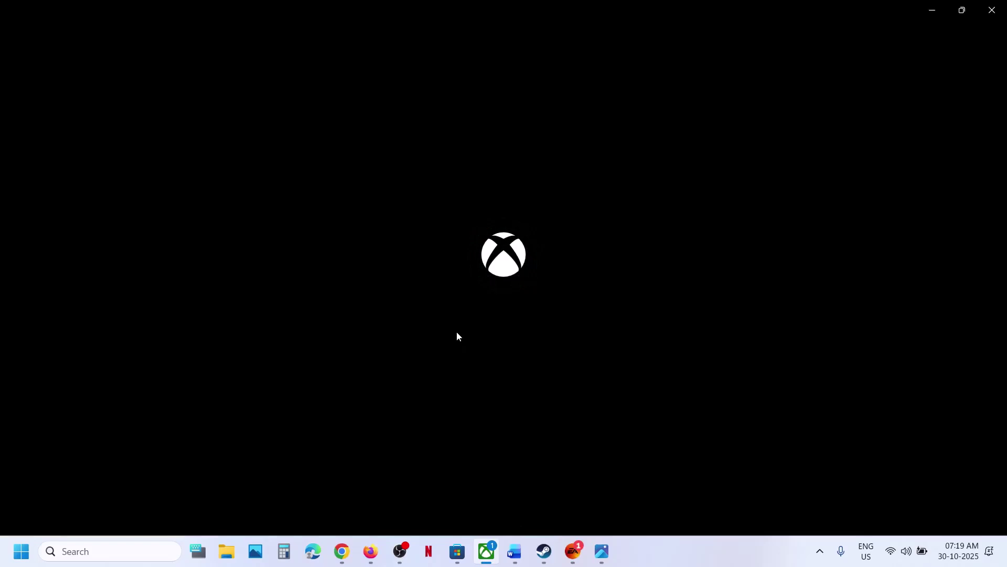
{"action": "left_click", "coordinate": [516, 551]}
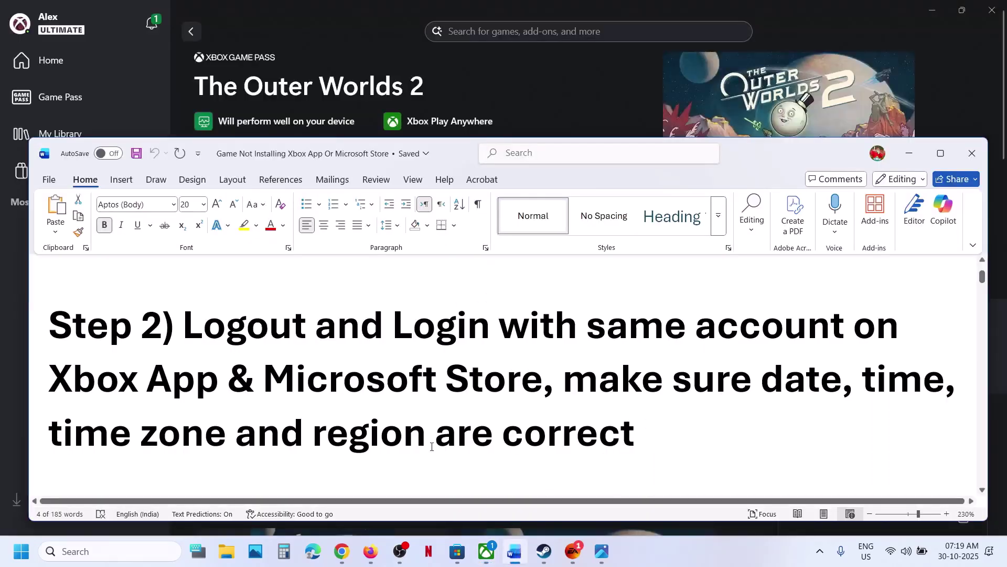
Highlight the date, time and region reminder in Word, then open Date & time settings from the taskbar clock.
{"action": "left_click_drag", "start_coordinate": [564, 379], "coordinate": [523, 436]}
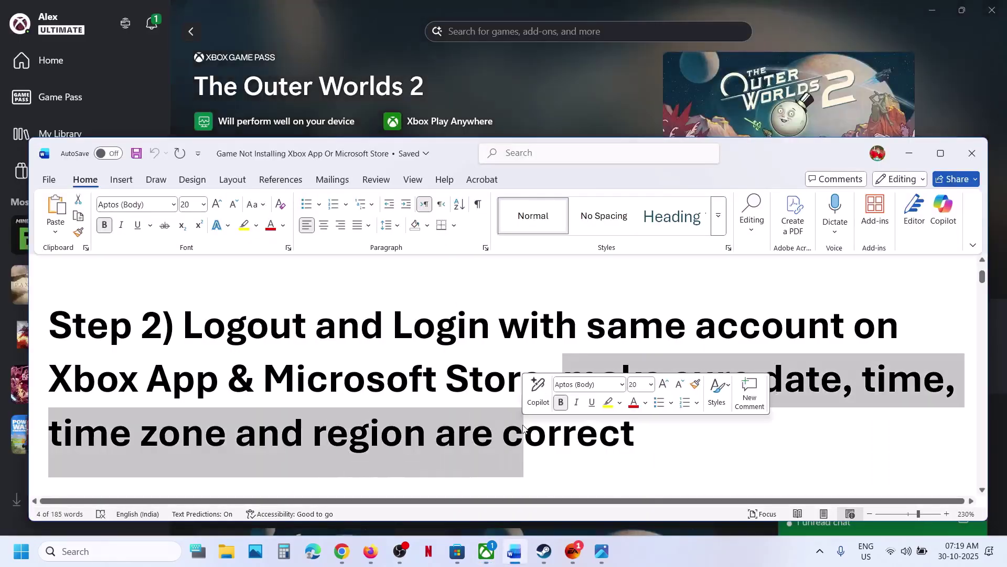
{"action": "left_click", "coordinate": [563, 62]}
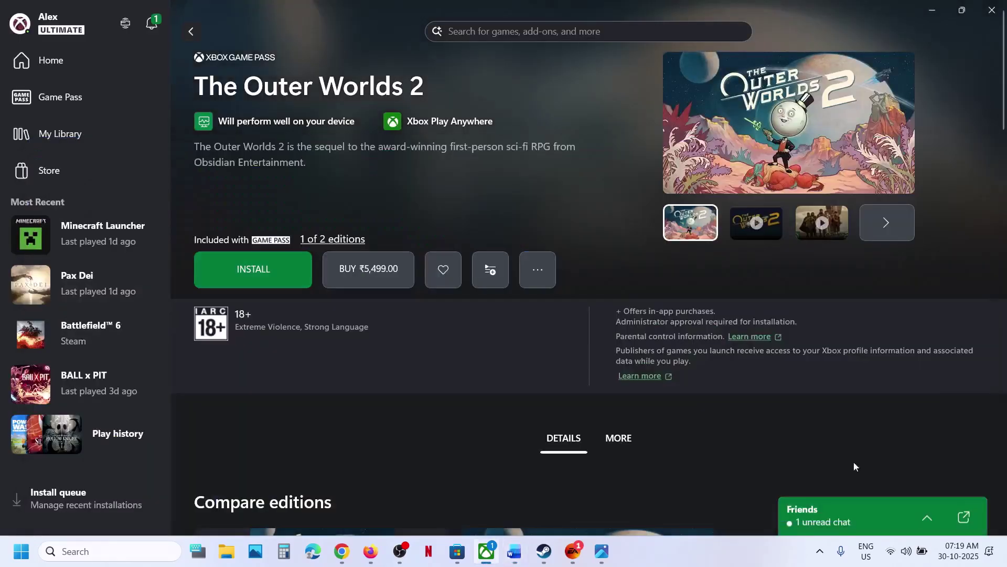
{"action": "right_click", "coordinate": [951, 560]}
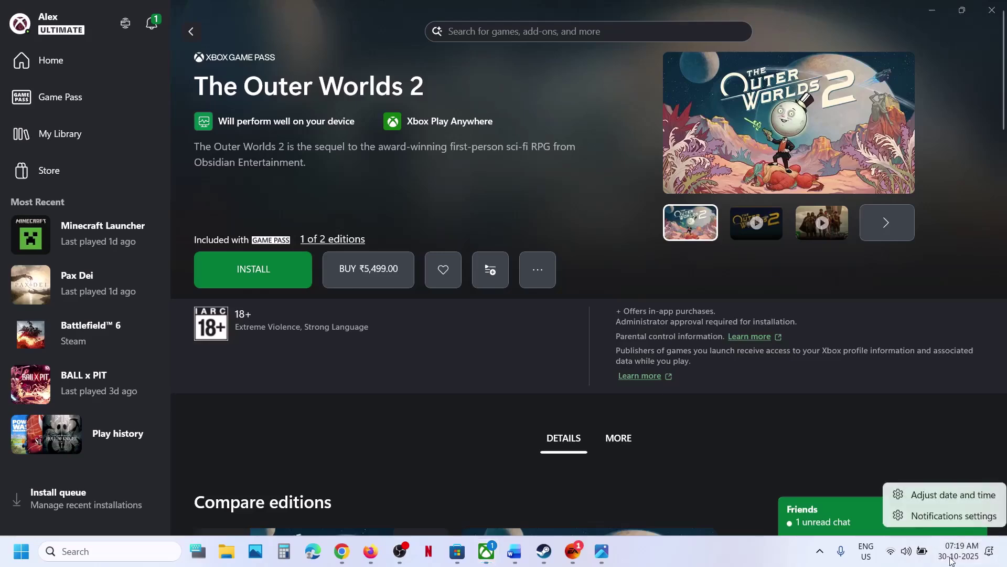
{"action": "left_click", "coordinate": [941, 503]}
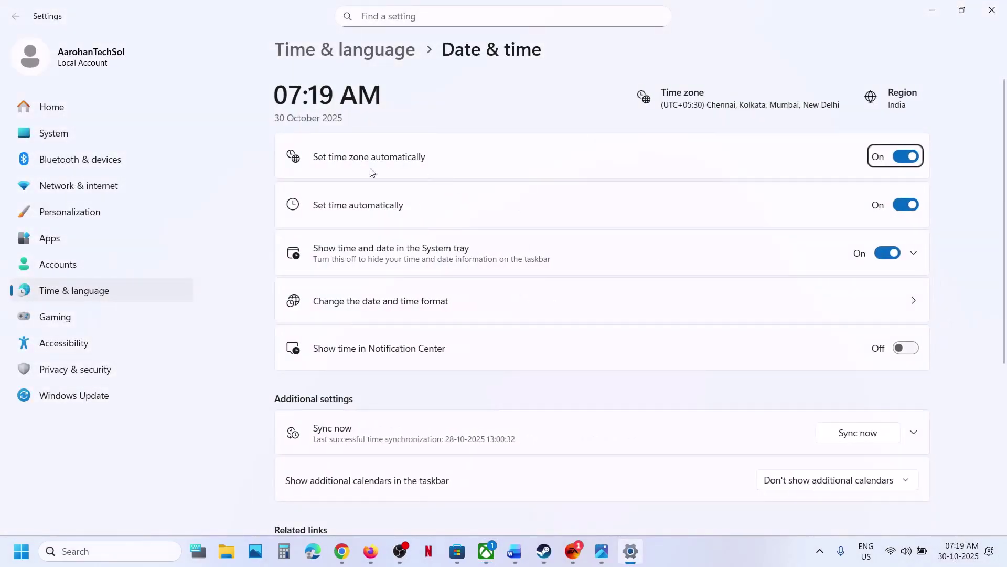
Toggle automatic time zone and automatic time on the Date & time page.
{"action": "left_click", "coordinate": [899, 162]}
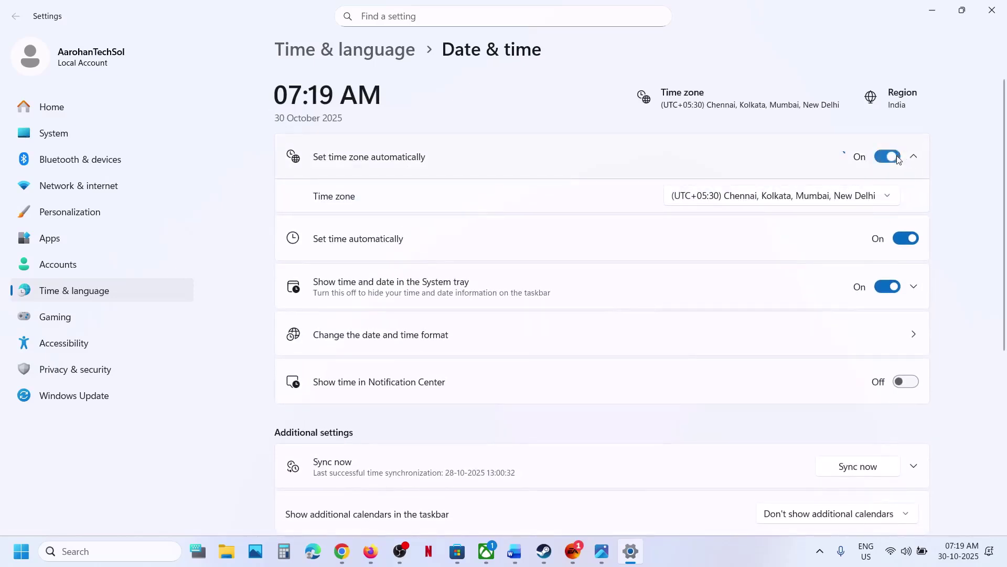
{"action": "left_click", "coordinate": [904, 207]}
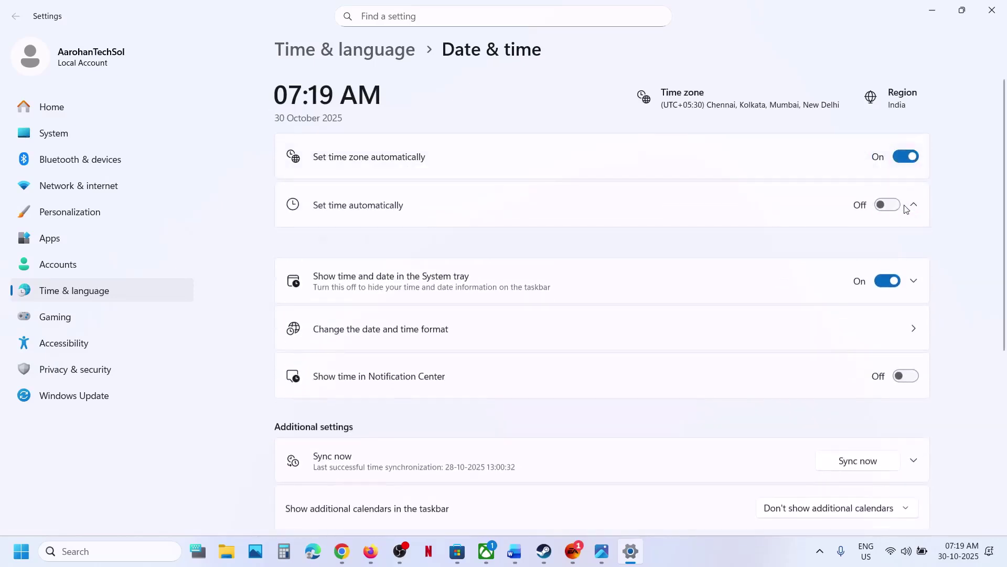
{"action": "left_click", "coordinate": [893, 209]}
{"action": "scroll", "coordinate": [864, 371], "scroll_direction": "down", "scroll_amount": 3}
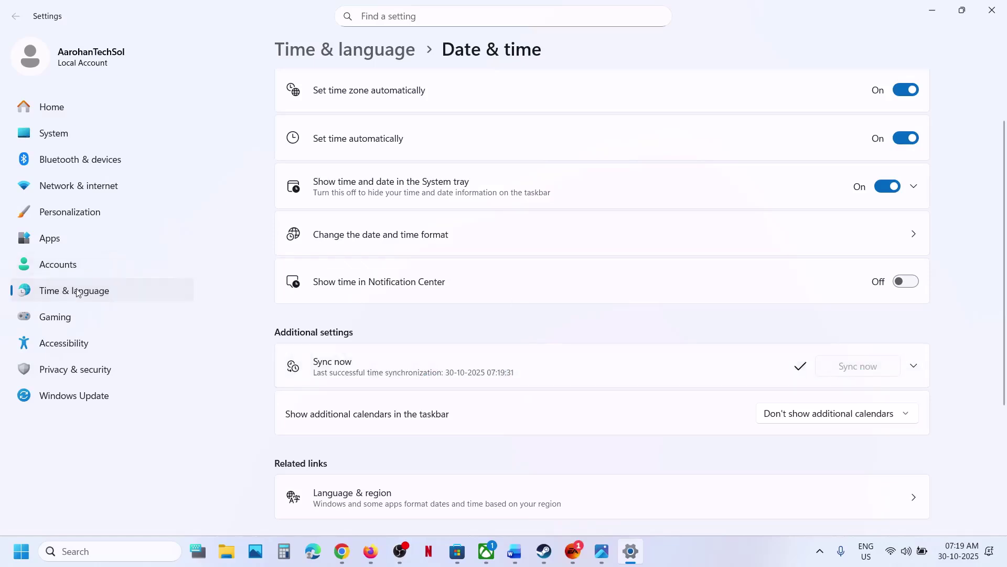
Set the country or region to India under Language & region, then close Settings.
{"action": "left_click", "coordinate": [97, 292]}
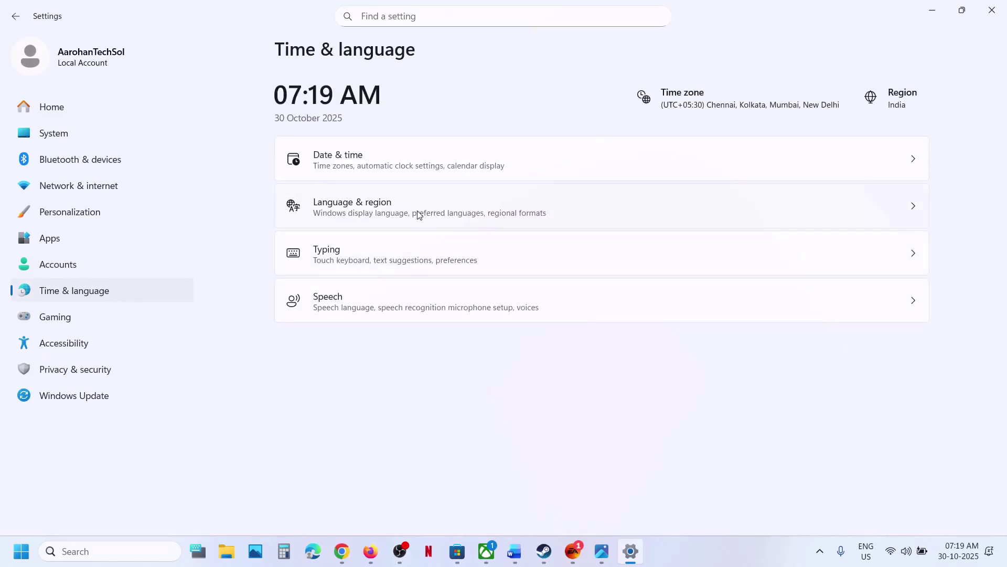
{"action": "left_click", "coordinate": [420, 215]}
{"action": "left_click", "coordinate": [833, 418]}
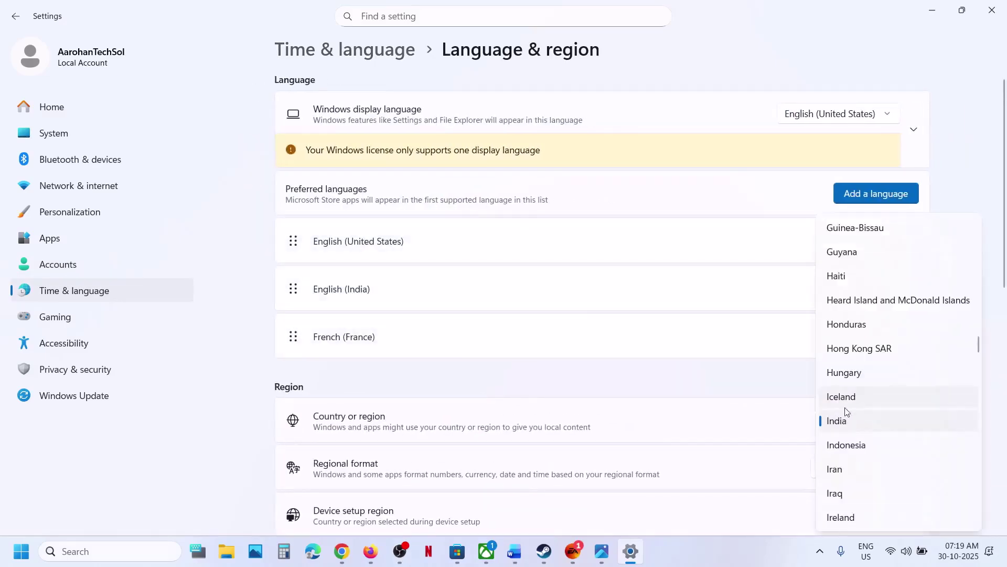
{"action": "left_click", "coordinate": [838, 421]}
{"action": "left_click", "coordinate": [999, 11]}
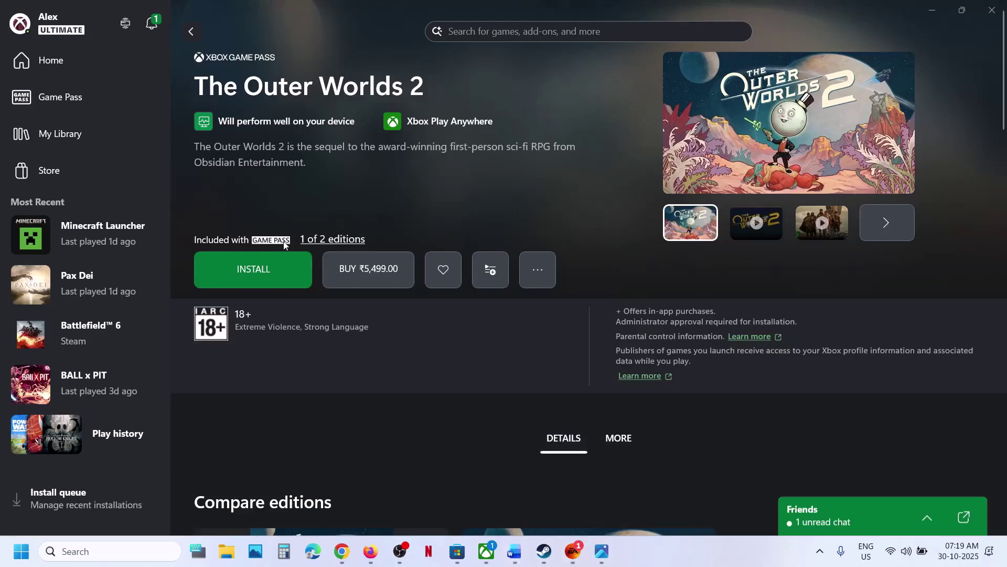
Install The Outer Worlds 2 to the C:\XboxGames drive.
{"action": "left_click", "coordinate": [279, 265]}
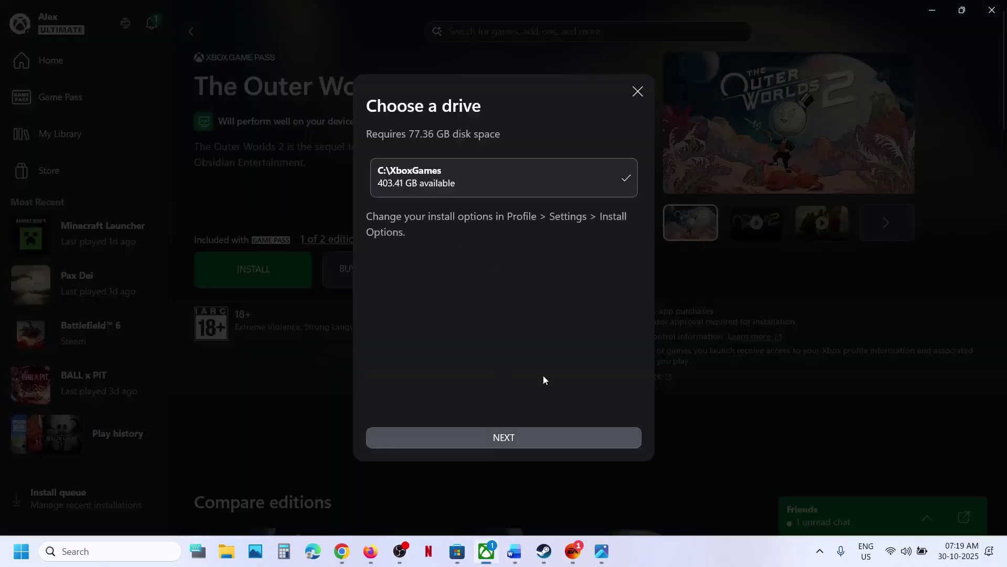
{"action": "left_click", "coordinate": [504, 433]}
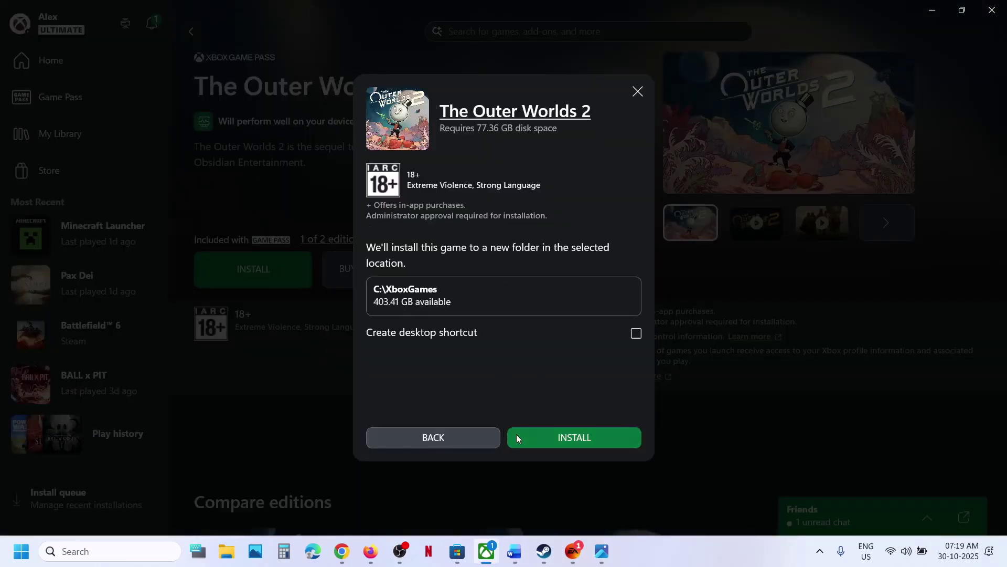
{"action": "left_click", "coordinate": [516, 433]}
Scroll the Word guide down to Step 3, then return to the Xbox app.
{"action": "left_click", "coordinate": [514, 552]}
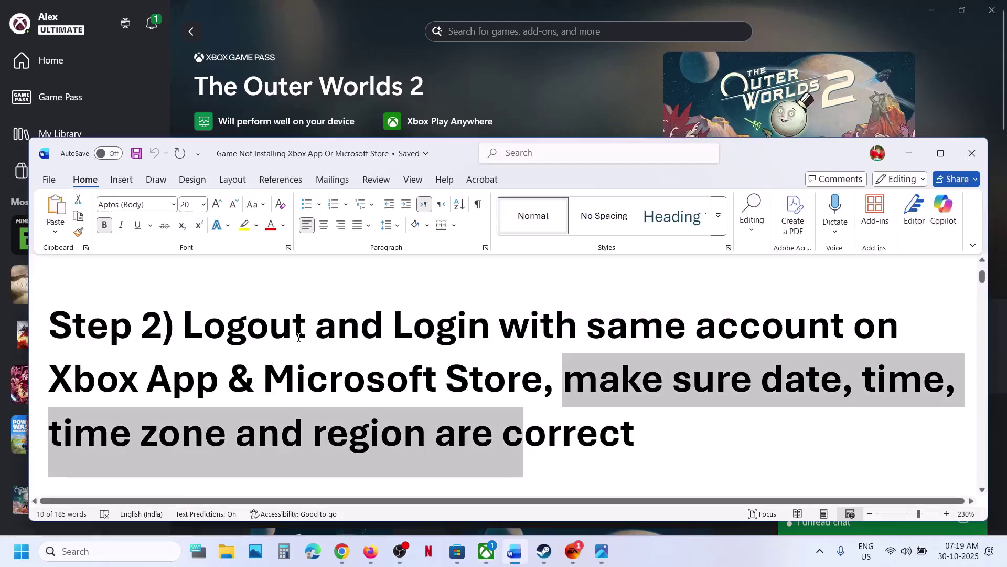
{"action": "scroll", "coordinate": [298, 338], "scroll_direction": "down", "scroll_amount": 5}
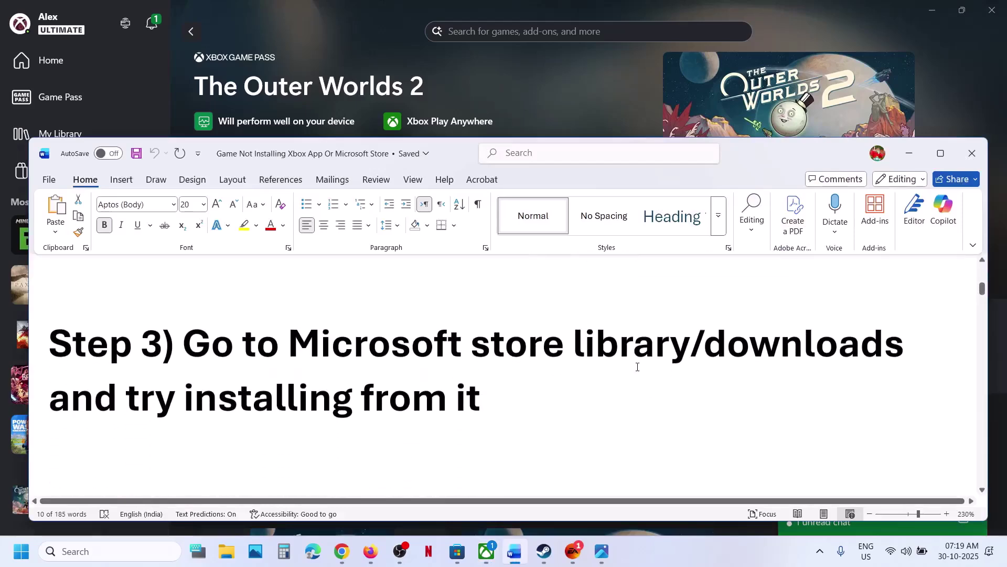
{"action": "left_click", "coordinate": [498, 74]}
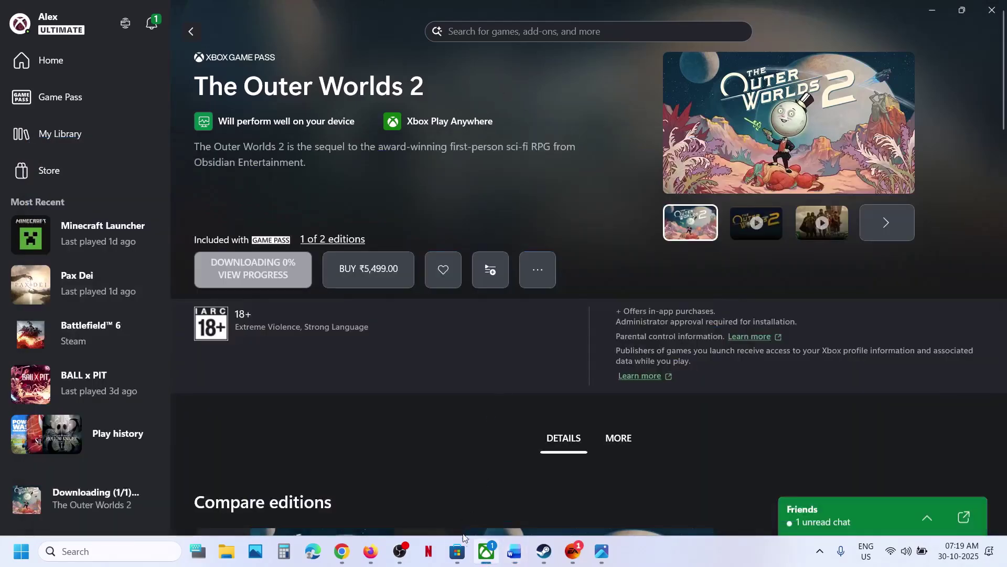
Check The Outer Worlds 2 download in Microsoft Store's Downloads list and Library.
{"action": "left_click", "coordinate": [457, 552]}
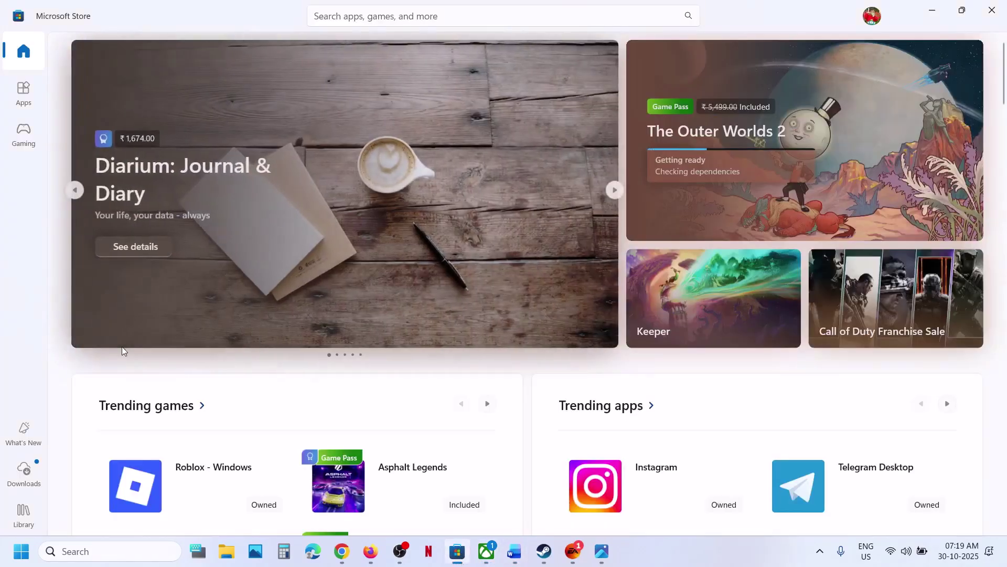
{"action": "left_click", "coordinate": [24, 476]}
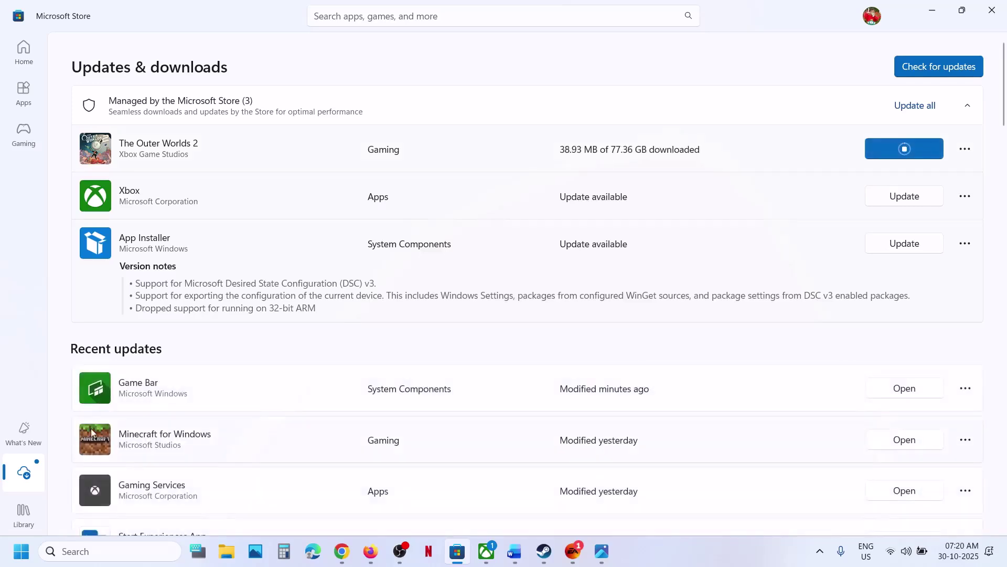
{"action": "left_click", "coordinate": [23, 514]}
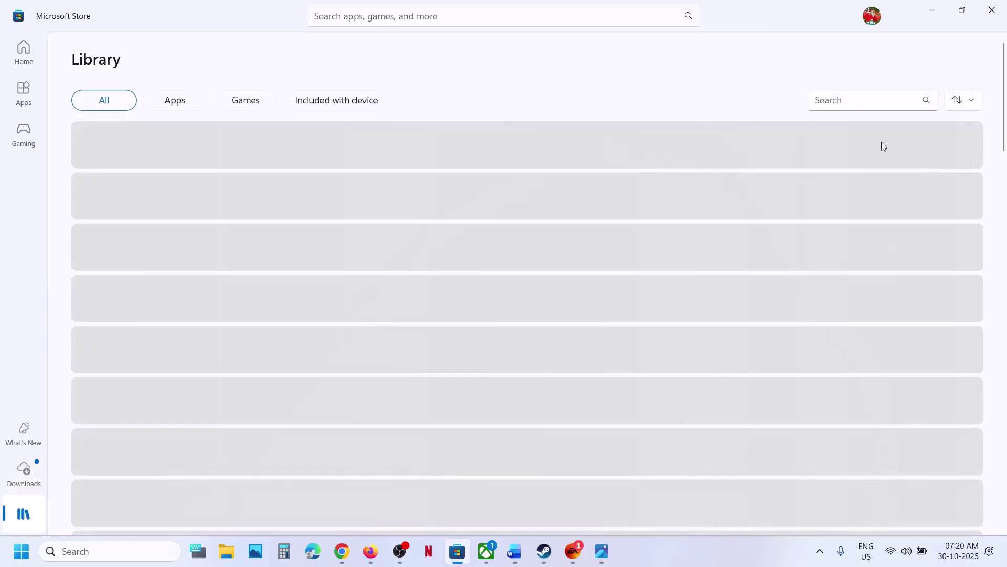
{"action": "left_click", "coordinate": [25, 472]}
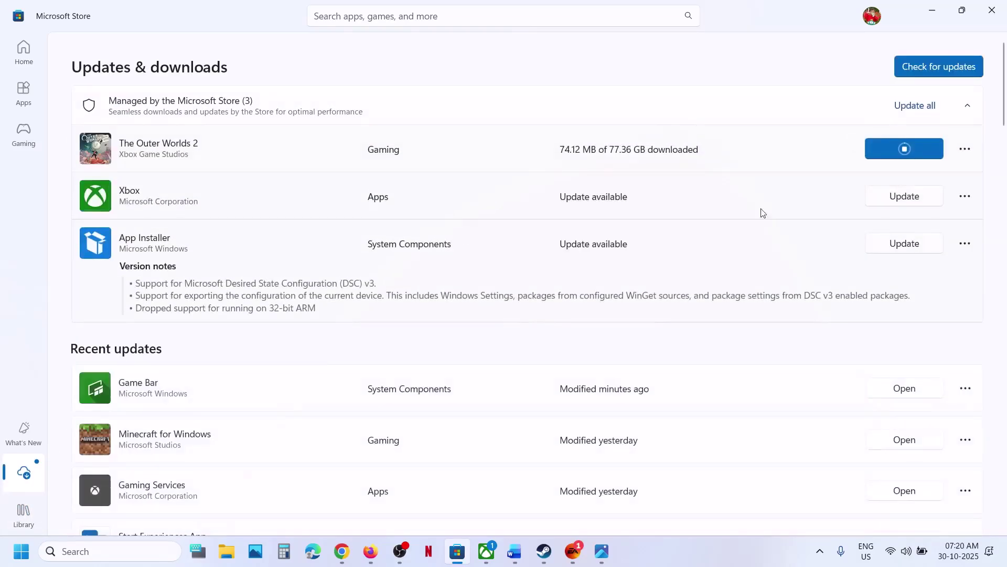
Bring up the Word guide and scroll to Step 4's PowerShell command.
{"action": "mouse_move", "coordinate": [530, 545]}
{"action": "left_click", "coordinate": [517, 505]}
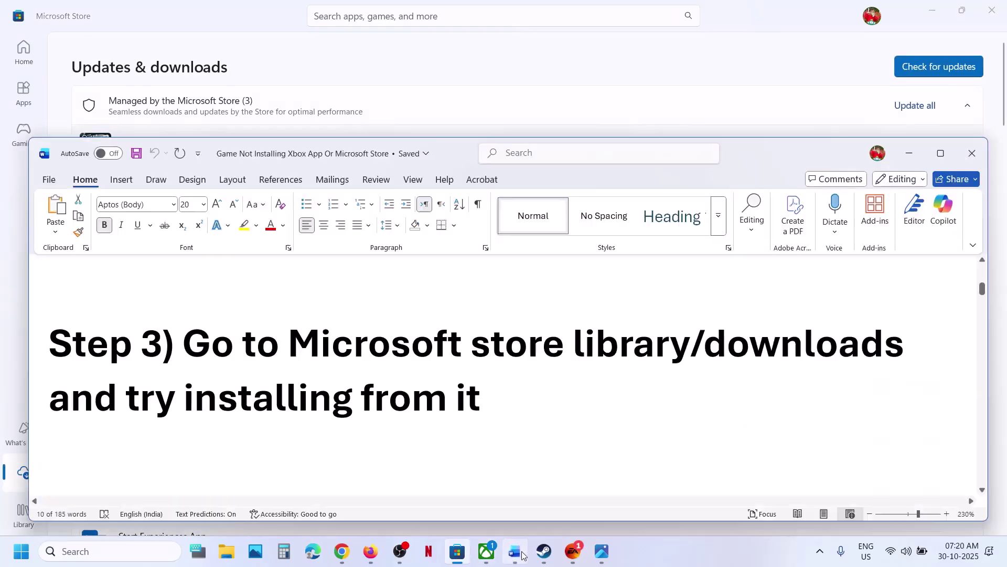
{"action": "scroll", "coordinate": [395, 361], "scroll_direction": "down", "scroll_amount": 3}
{"action": "scroll", "coordinate": [395, 361], "scroll_direction": "down", "scroll_amount": 3}
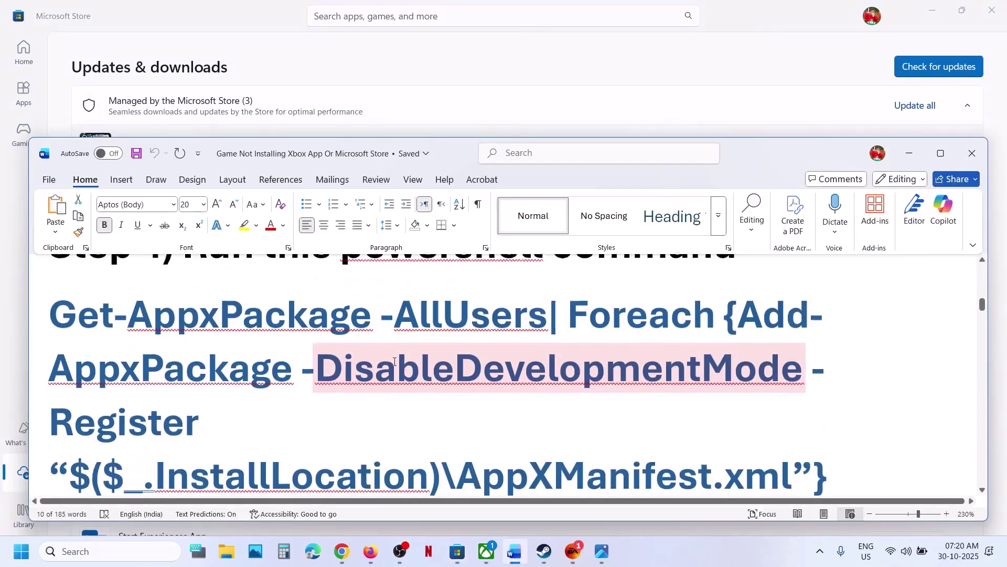
Maximize Word and copy the full Get-AppxPackage command.
{"action": "left_click", "coordinate": [941, 153]}
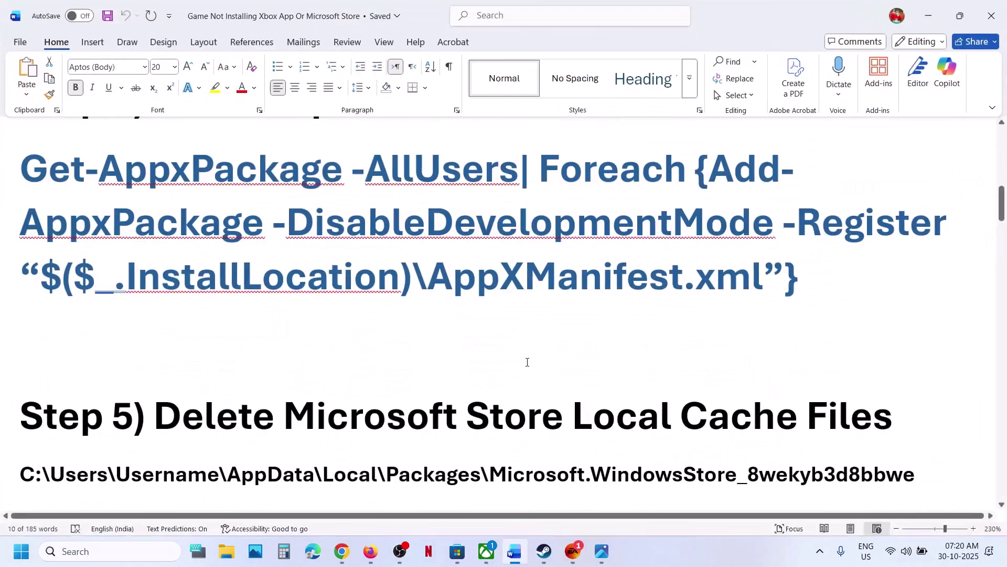
{"action": "scroll", "coordinate": [527, 360], "scroll_direction": "up", "scroll_amount": 2}
{"action": "left_click_drag", "start_coordinate": [836, 399], "coordinate": [30, 284]}
{"action": "key", "text": "super+c"}
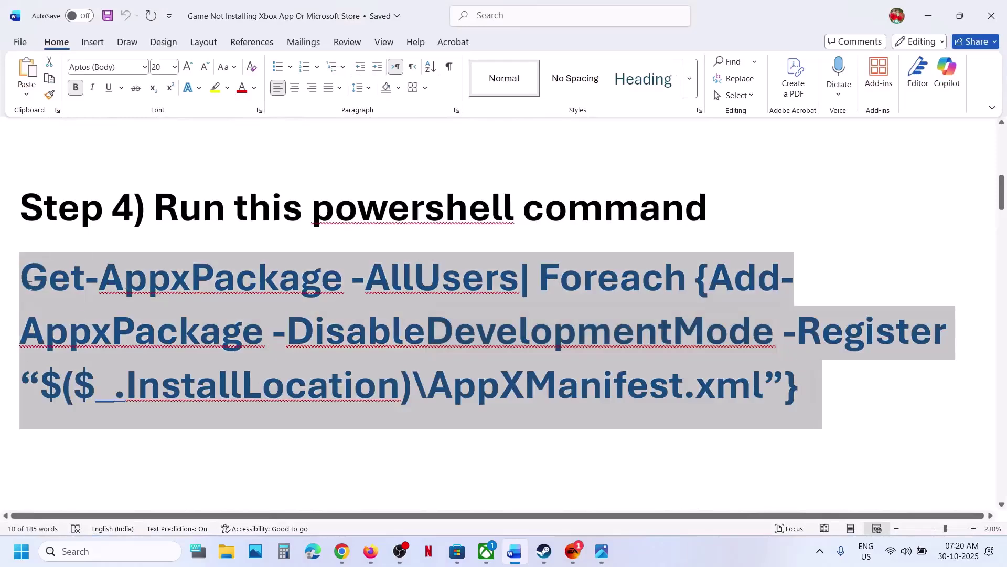
{"action": "right_click", "coordinate": [29, 285]}
{"action": "left_click", "coordinate": [63, 76]}
Launch Windows PowerShell as administrator from a Start search for 'powershell'.
{"action": "left_click", "coordinate": [86, 553]}
{"action": "type", "text": "powe"}
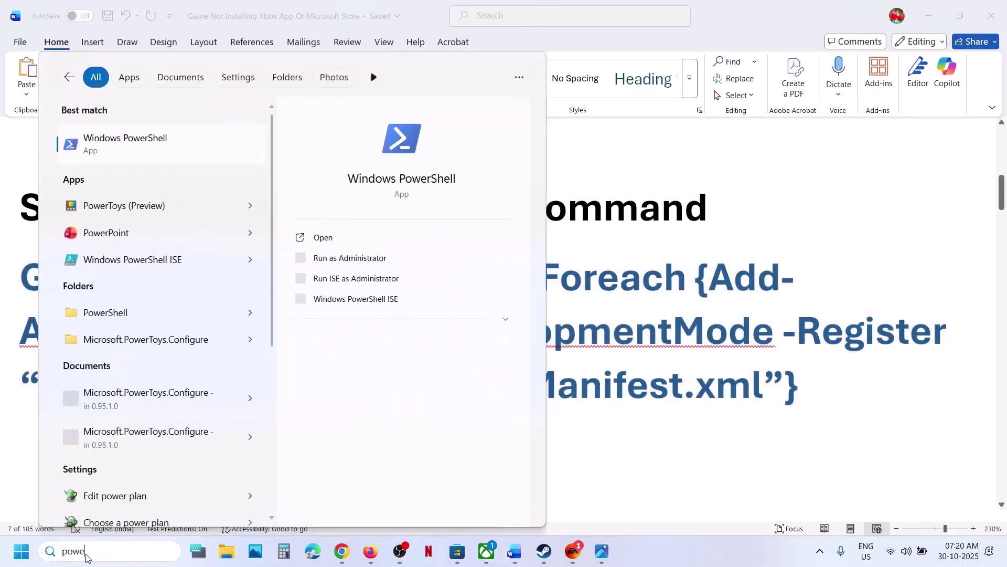
{"action": "type", "text": "rshell"}
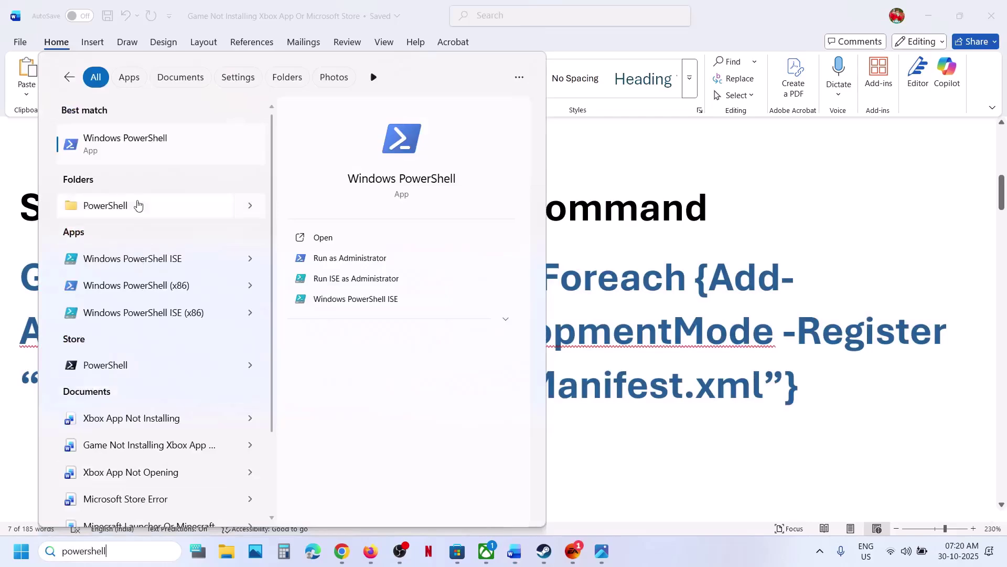
{"action": "right_click", "coordinate": [147, 152]}
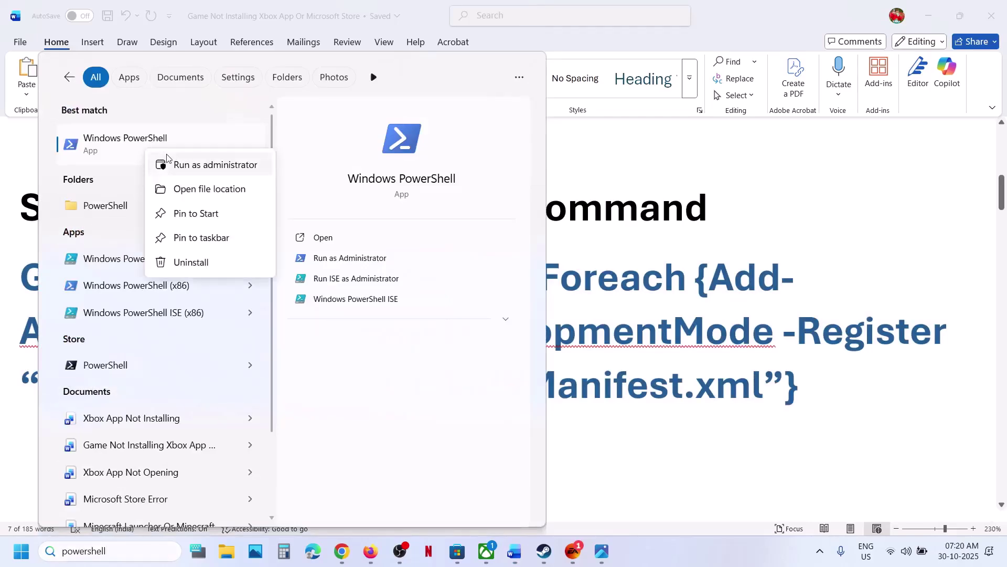
{"action": "left_click", "coordinate": [190, 167]}
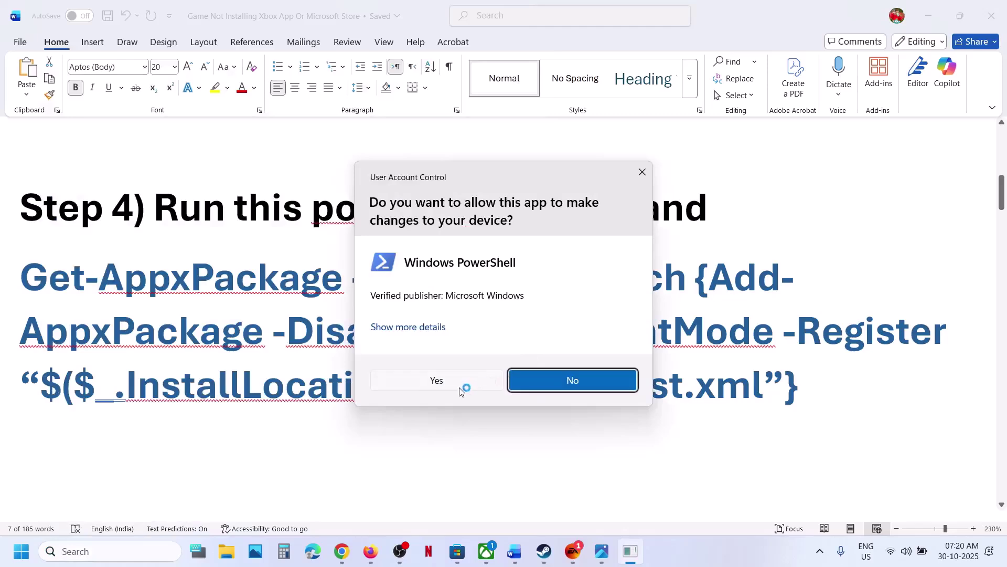
{"action": "left_click", "coordinate": [459, 389]}
Paste and run the Get-AppxPackage re-registration command in PowerShell, then return to Word.
{"action": "left_click", "coordinate": [250, 126]}
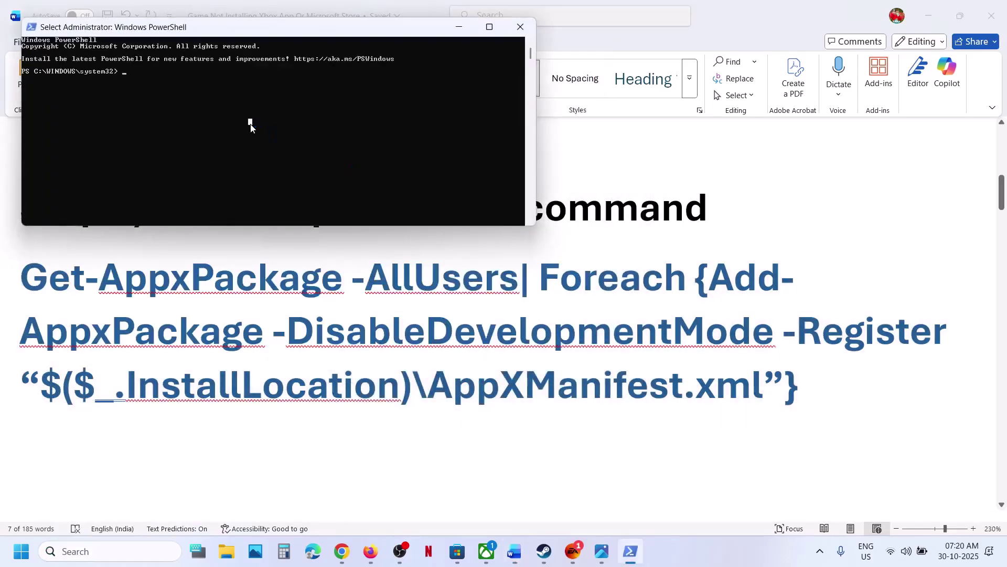
{"action": "right_click", "coordinate": [251, 126]}
{"action": "key", "text": "Return"}
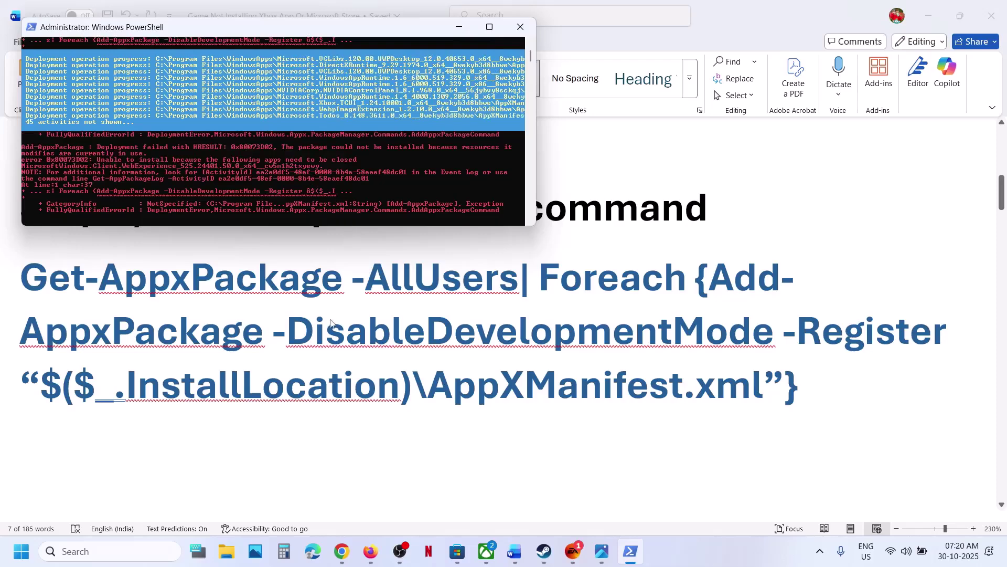
{"action": "left_click", "coordinate": [333, 425]}
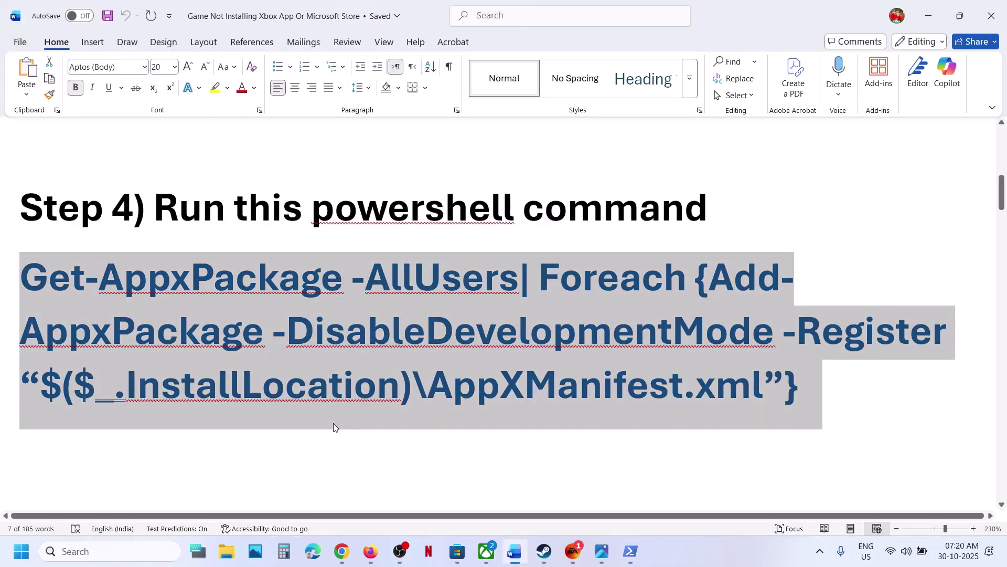
In File Explorer, open the Users folder on Local Disk (C:).
{"action": "left_click", "coordinate": [282, 447]}
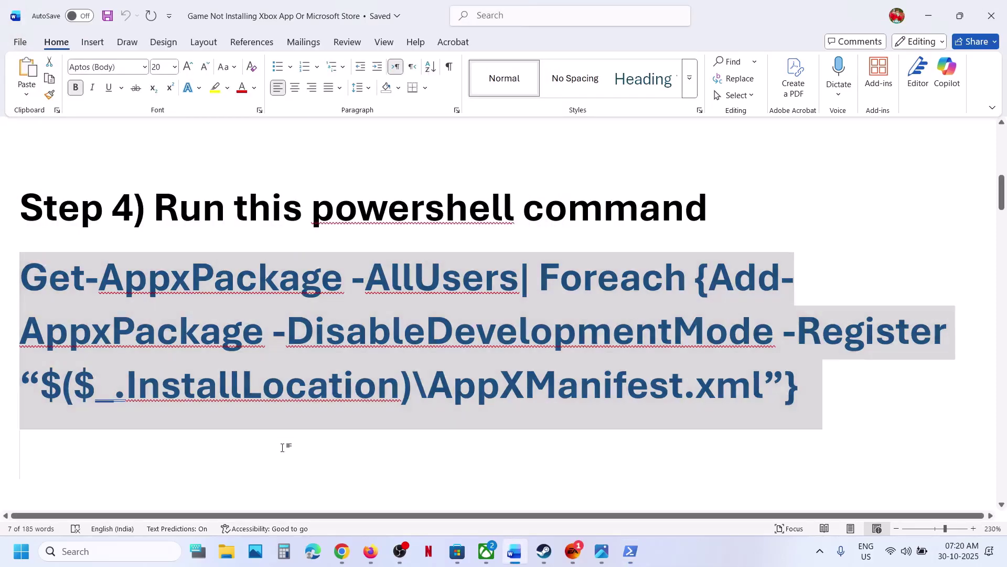
{"action": "scroll", "coordinate": [283, 447], "scroll_direction": "down", "scroll_amount": 3}
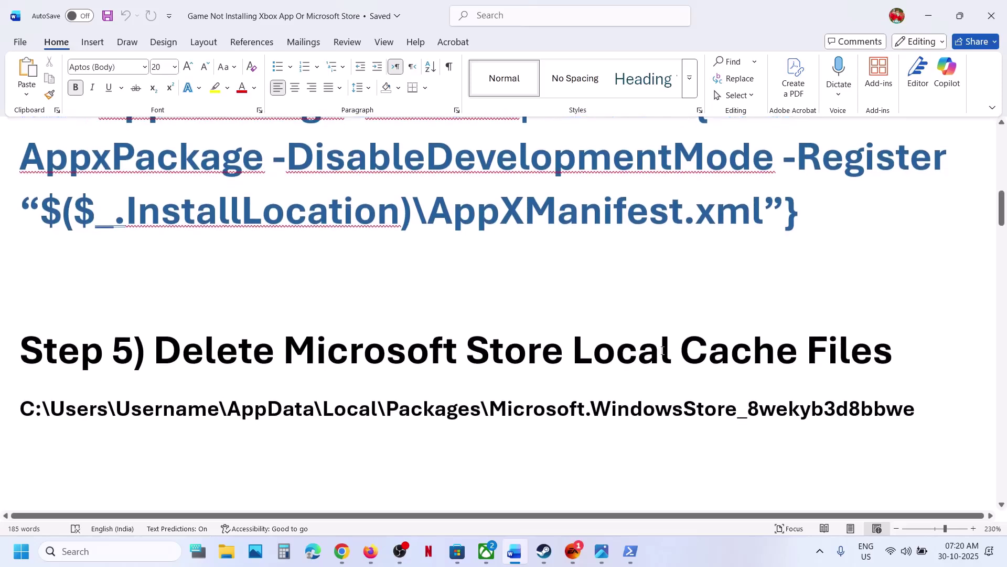
{"action": "left_click", "coordinate": [226, 551]}
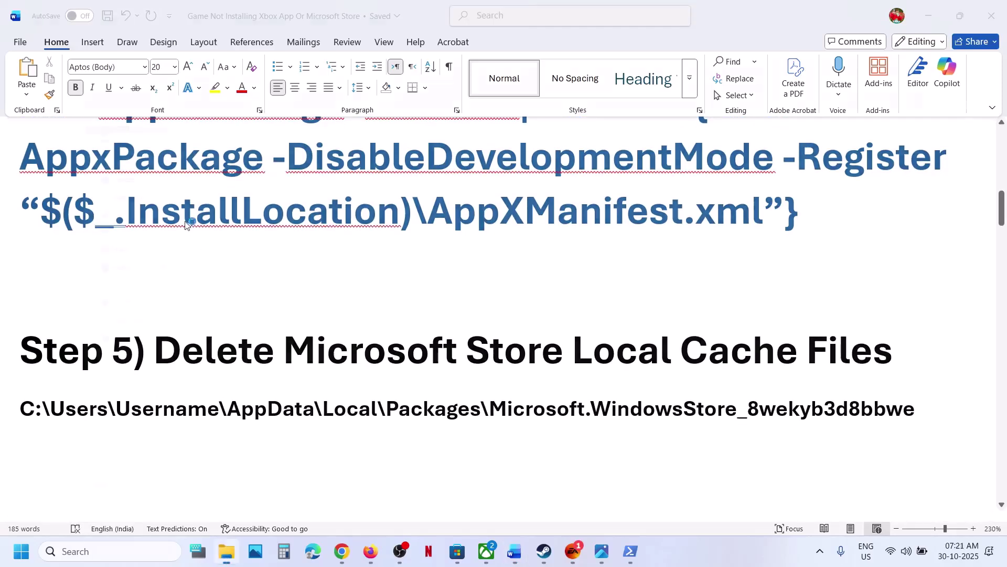
{"action": "left_click", "coordinate": [61, 309]}
{"action": "left_click", "coordinate": [234, 135]}
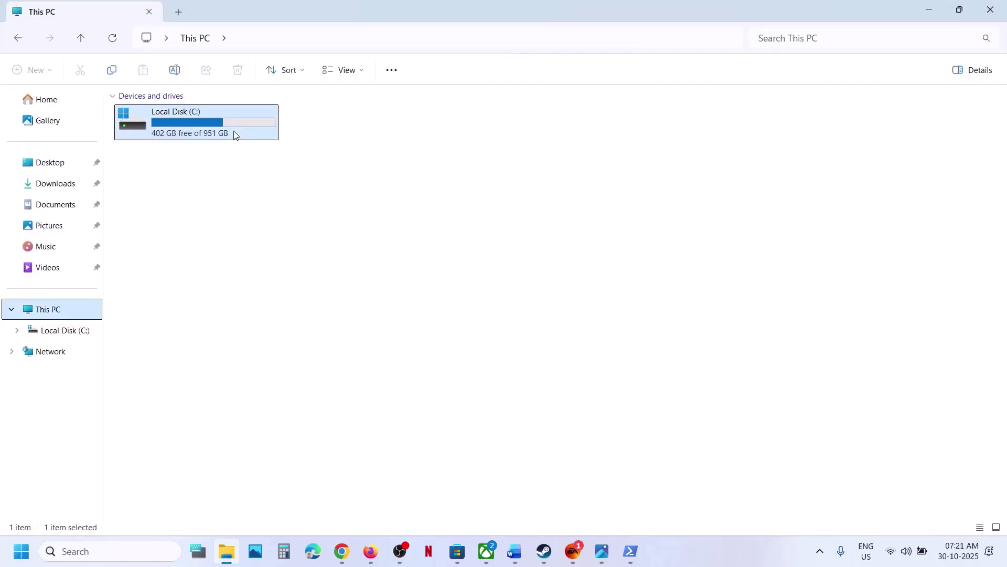
{"action": "double_click", "coordinate": [234, 135]}
{"action": "left_click", "coordinate": [148, 427]}
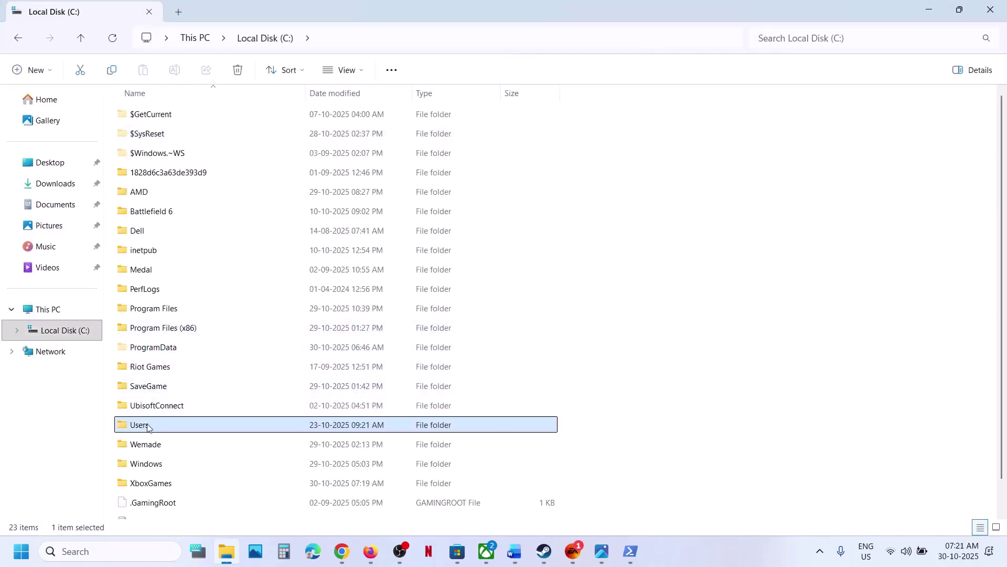
{"action": "double_click", "coordinate": [147, 427]}
Enter the user's profile folder, show hidden items, and open AppData.
{"action": "double_click", "coordinate": [169, 117]}
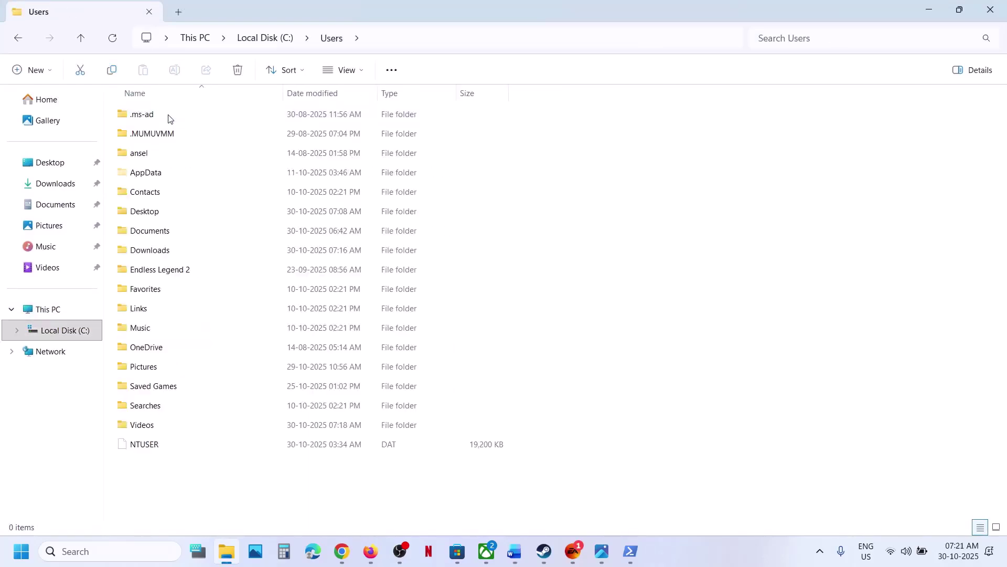
{"action": "left_click", "coordinate": [157, 174]}
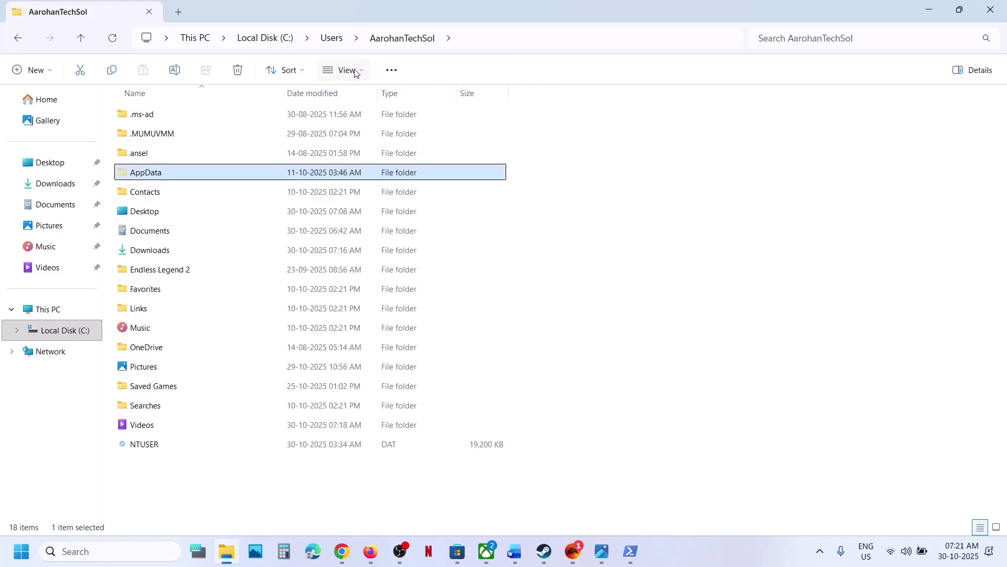
{"action": "left_click", "coordinate": [356, 73]}
{"action": "mouse_move", "coordinate": [356, 317]}
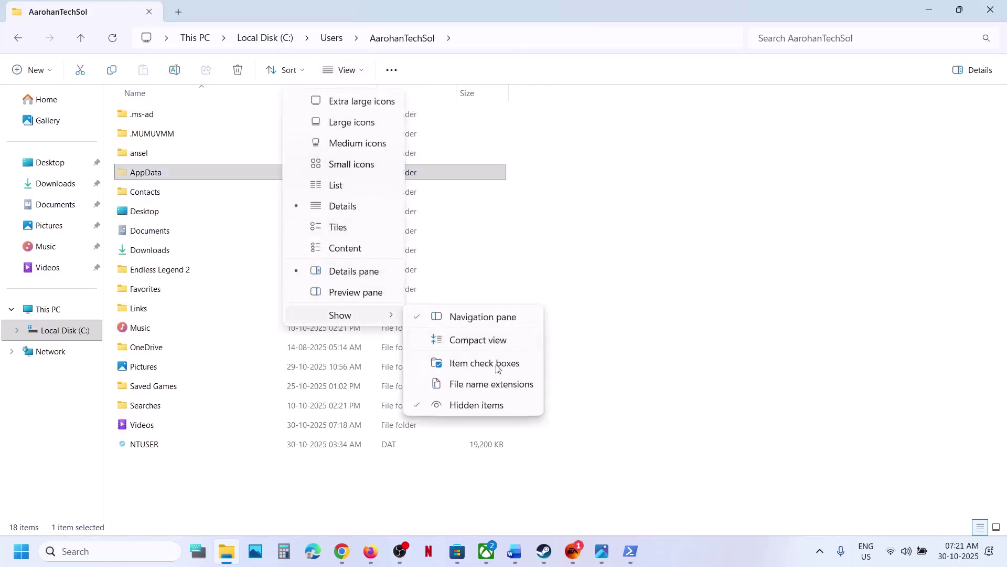
{"action": "double_click", "coordinate": [189, 174]}
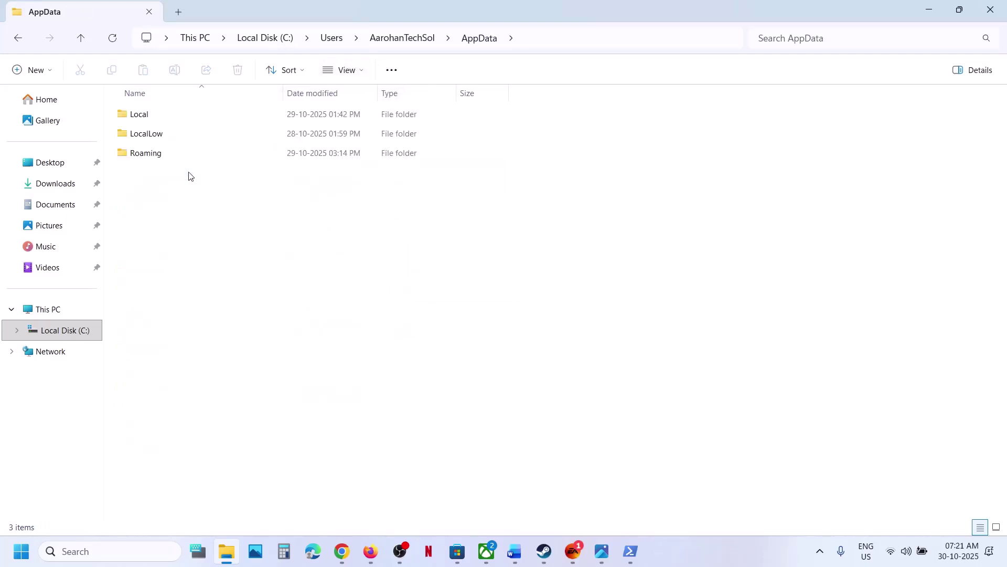
Open Local > Packages > Microsoft.WindowsStore_8wekyb3d8bbwe.
{"action": "double_click", "coordinate": [159, 120]}
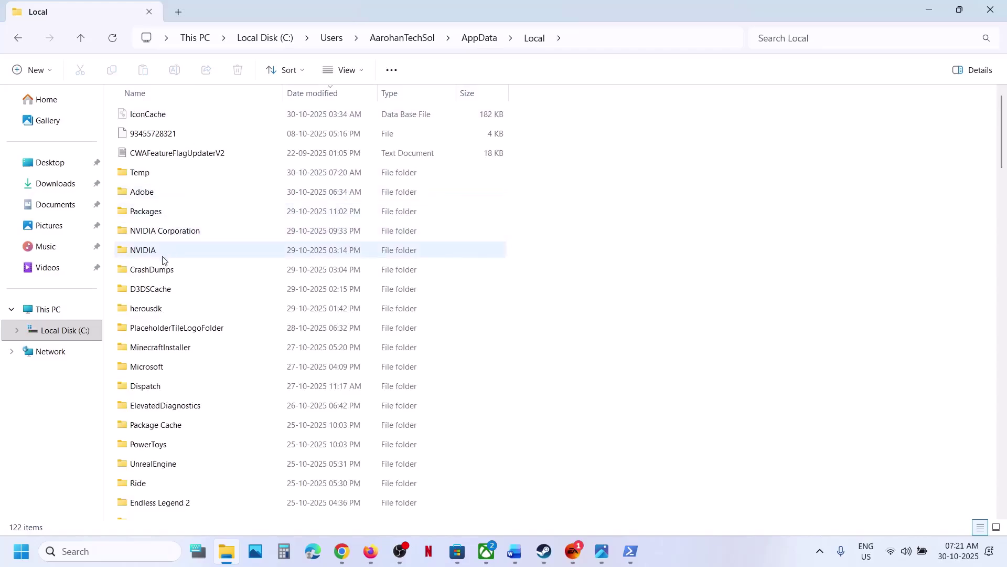
{"action": "left_click", "coordinate": [145, 213]}
{"action": "scroll", "coordinate": [286, 334], "scroll_direction": "down", "scroll_amount": 20}
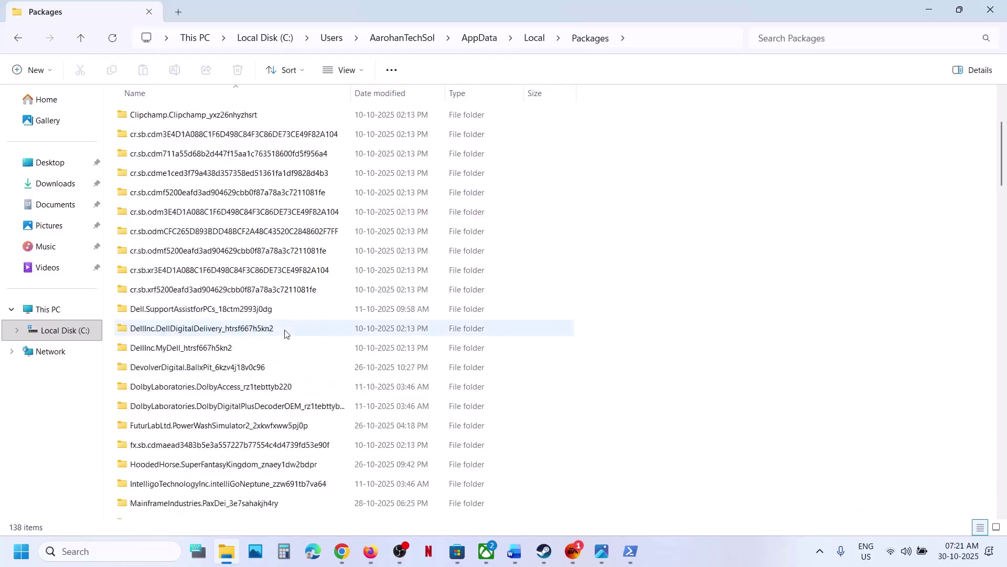
{"action": "scroll", "coordinate": [286, 334], "scroll_direction": "down", "scroll_amount": 9}
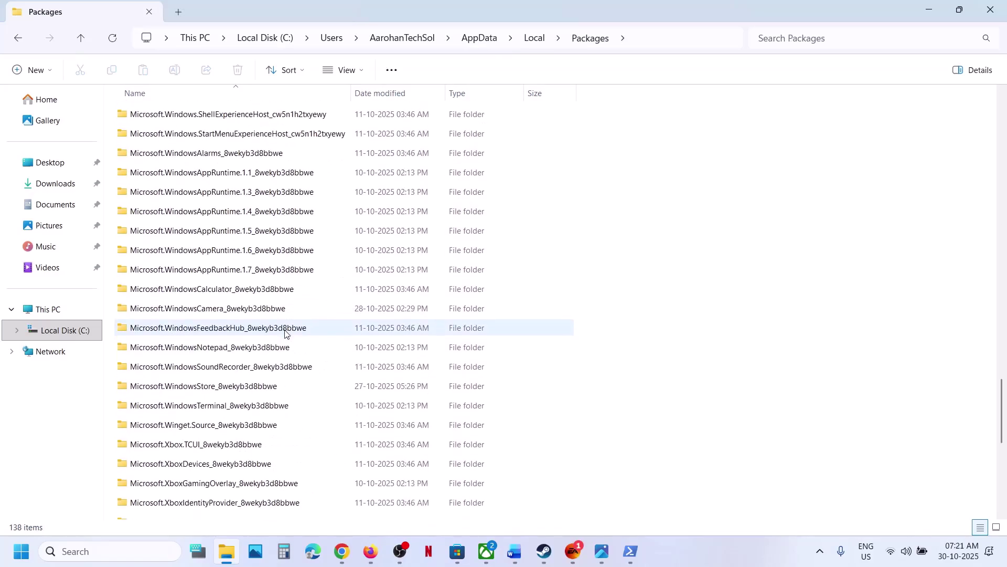
{"action": "scroll", "coordinate": [286, 334], "scroll_direction": "down", "scroll_amount": 3}
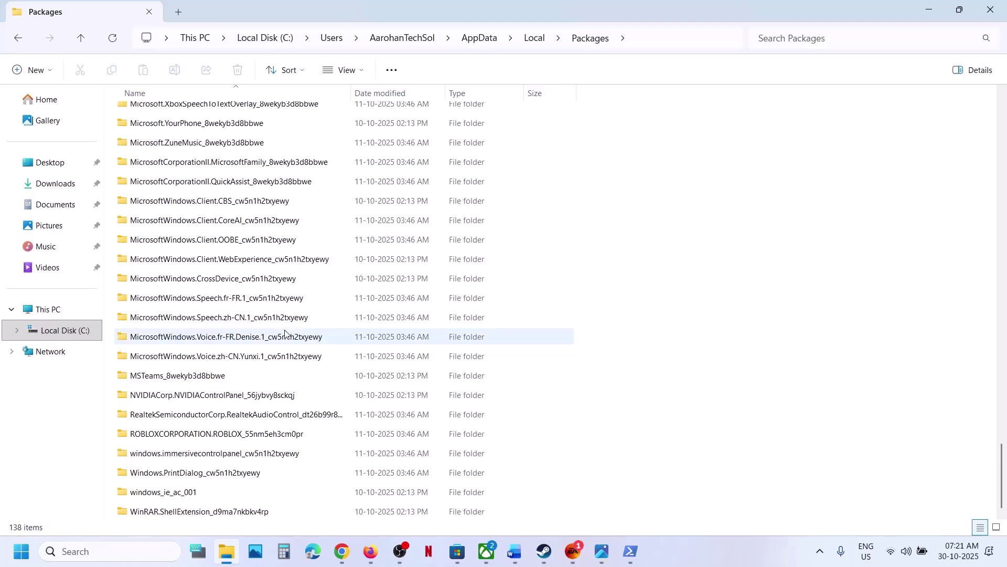
{"action": "scroll", "coordinate": [286, 334], "scroll_direction": "up", "scroll_amount": 5}
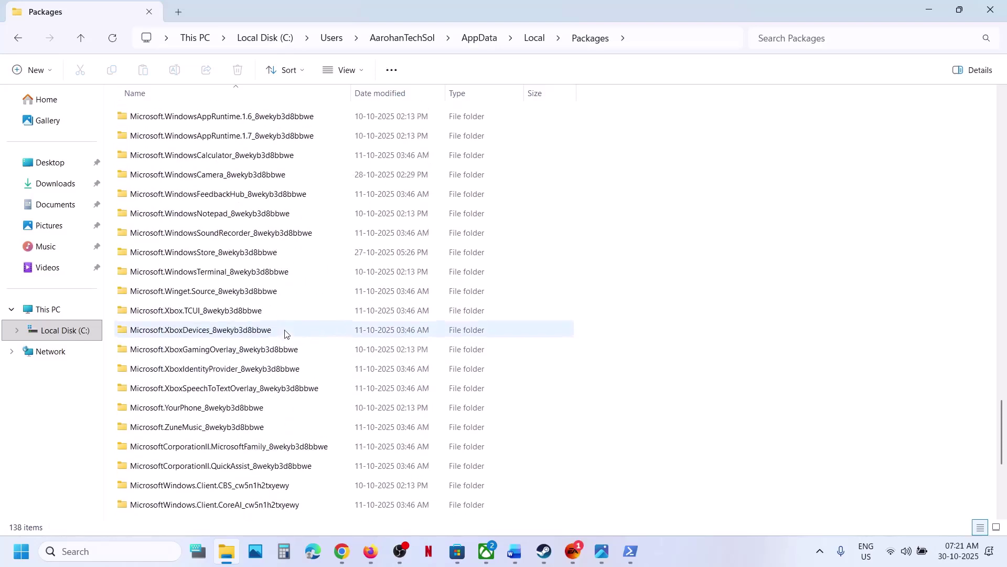
{"action": "left_click", "coordinate": [200, 255]}
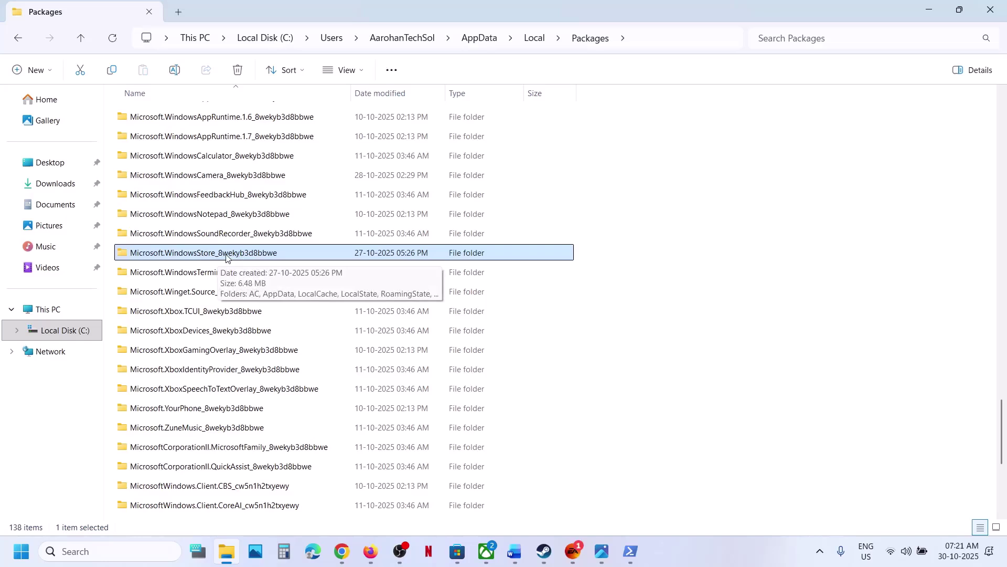
{"action": "double_click", "coordinate": [226, 257]}
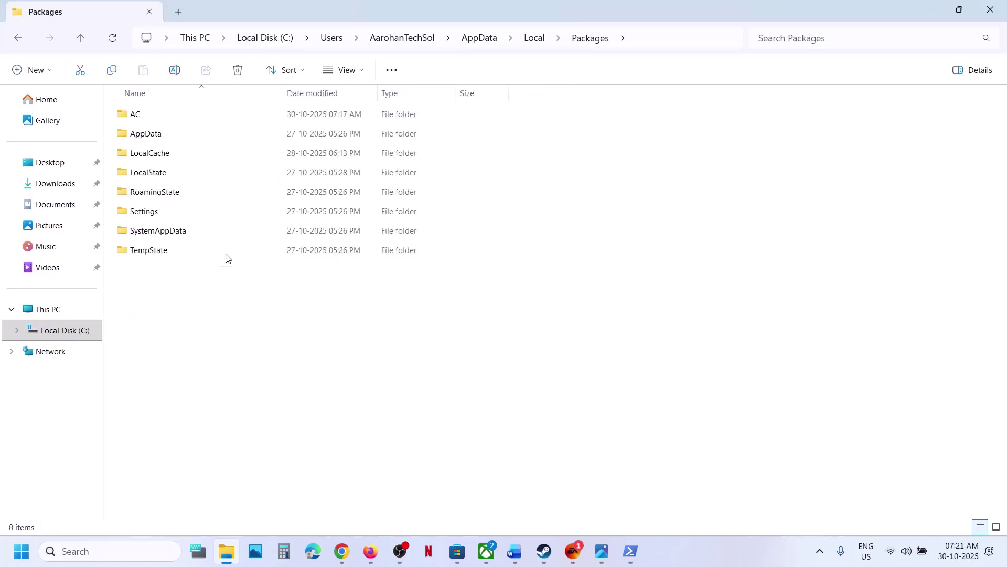
Delete the LocalCache folder and return to the Word guide.
{"action": "left_click", "coordinate": [166, 153]}
{"action": "right_click", "coordinate": [168, 154]}
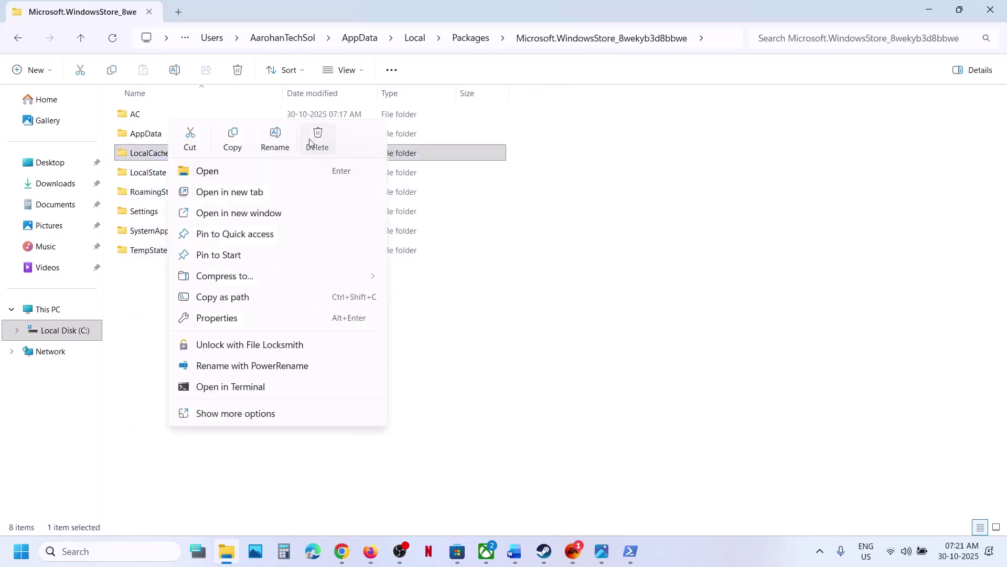
{"action": "left_click", "coordinate": [311, 143]}
{"action": "left_click", "coordinate": [515, 551]}
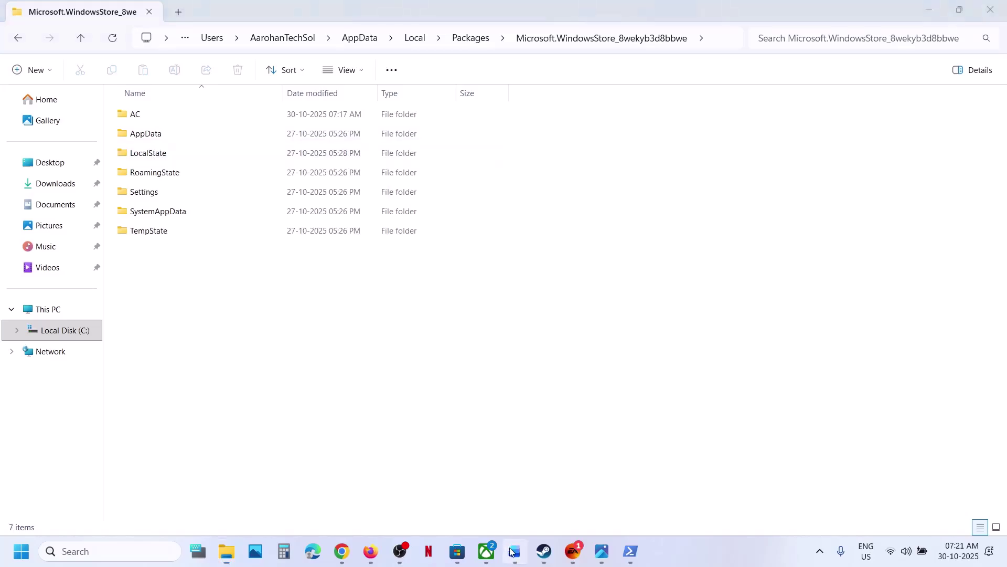
{"action": "scroll", "coordinate": [360, 349], "scroll_direction": "down", "scroll_amount": 5}
Copy WSRESET from the guide, run it from Windows search, then return to Word.
{"action": "scroll", "coordinate": [359, 350], "scroll_direction": "up", "scroll_amount": 1}
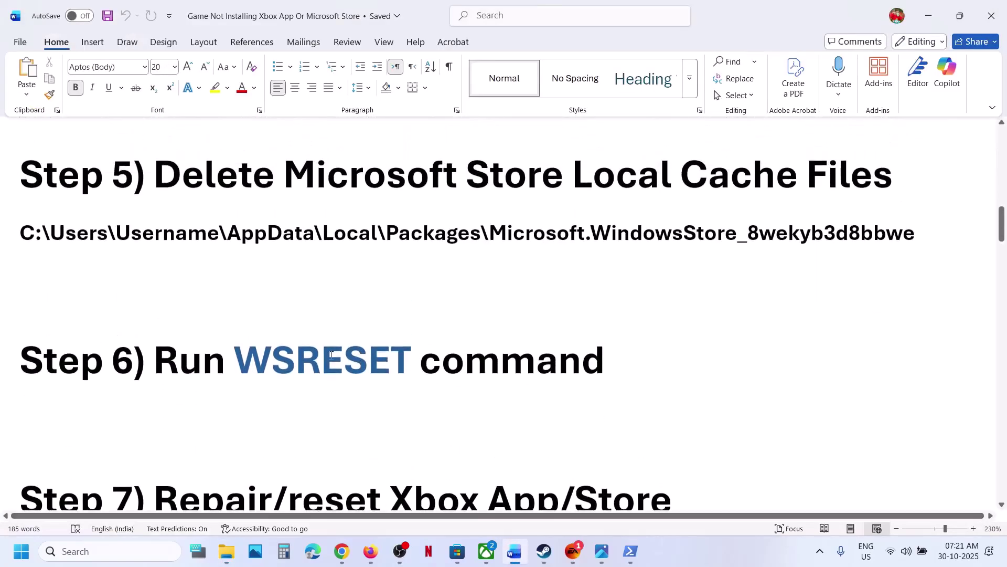
{"action": "double_click", "coordinate": [327, 356]}
{"action": "key", "text": "ctrl+c"}
{"action": "left_click", "coordinate": [110, 551]}
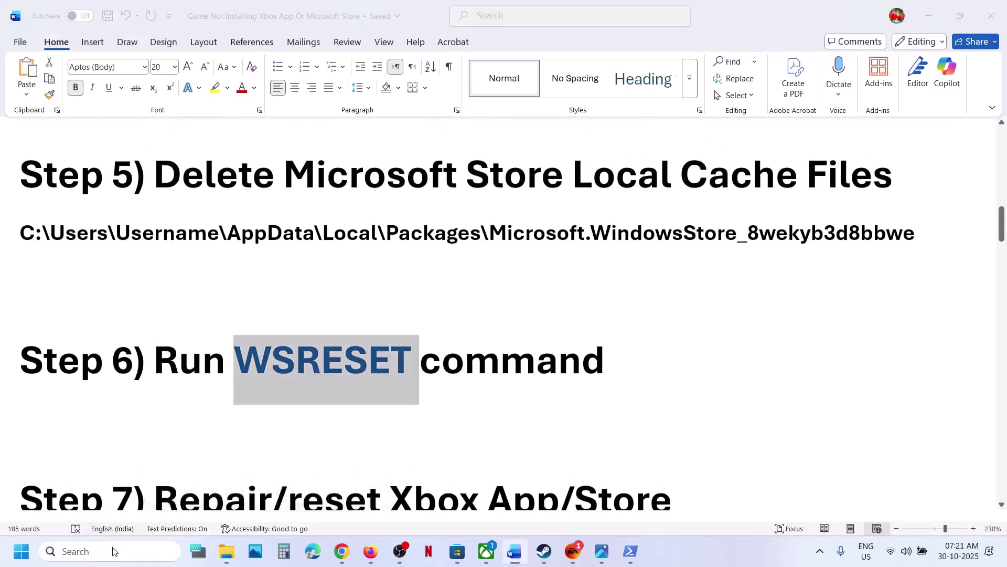
{"action": "key", "text": "ctrl+v"}
{"action": "left_click", "coordinate": [138, 150]}
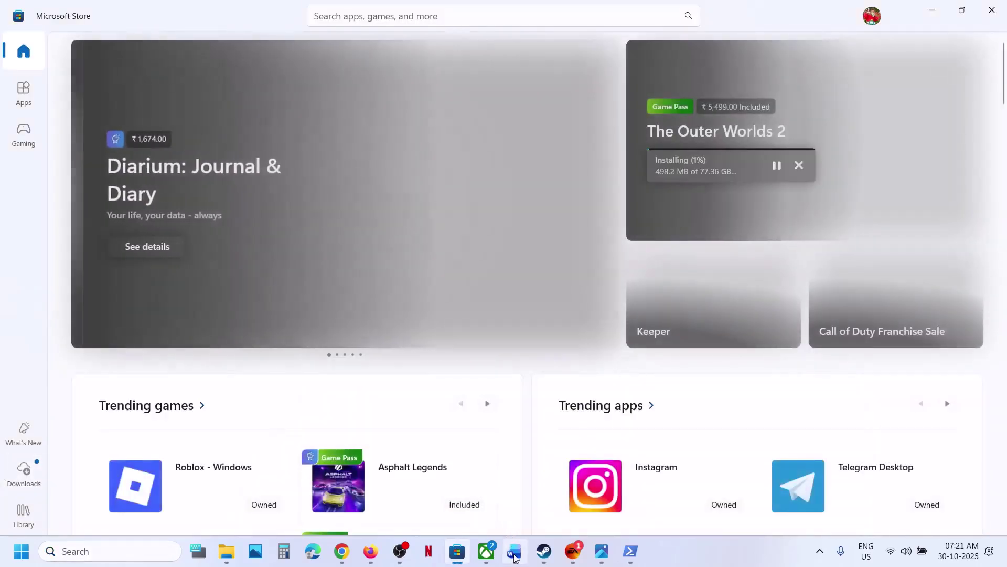
{"action": "left_click", "coordinate": [514, 552]}
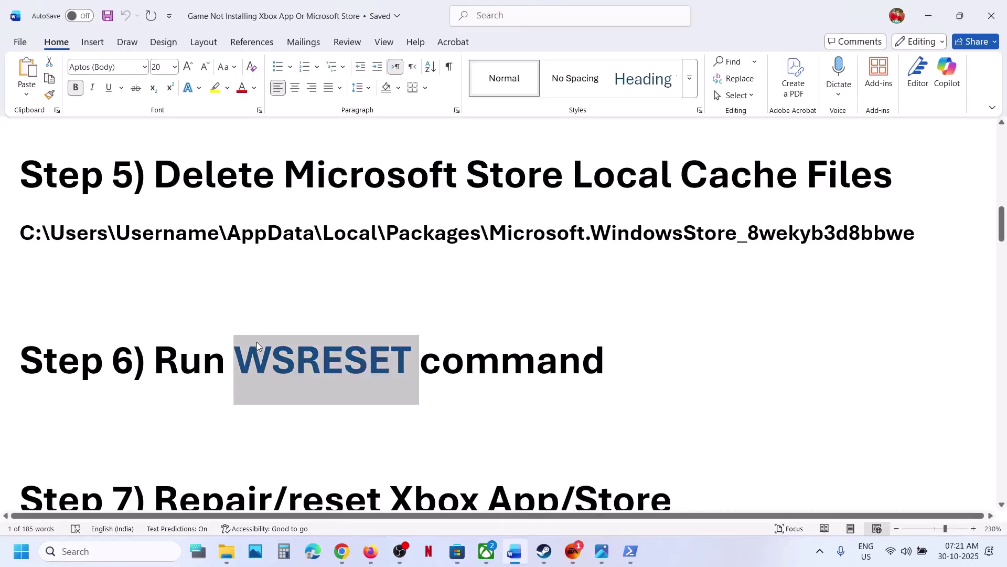
{"action": "scroll", "coordinate": [256, 342], "scroll_direction": "down", "scroll_amount": 2}
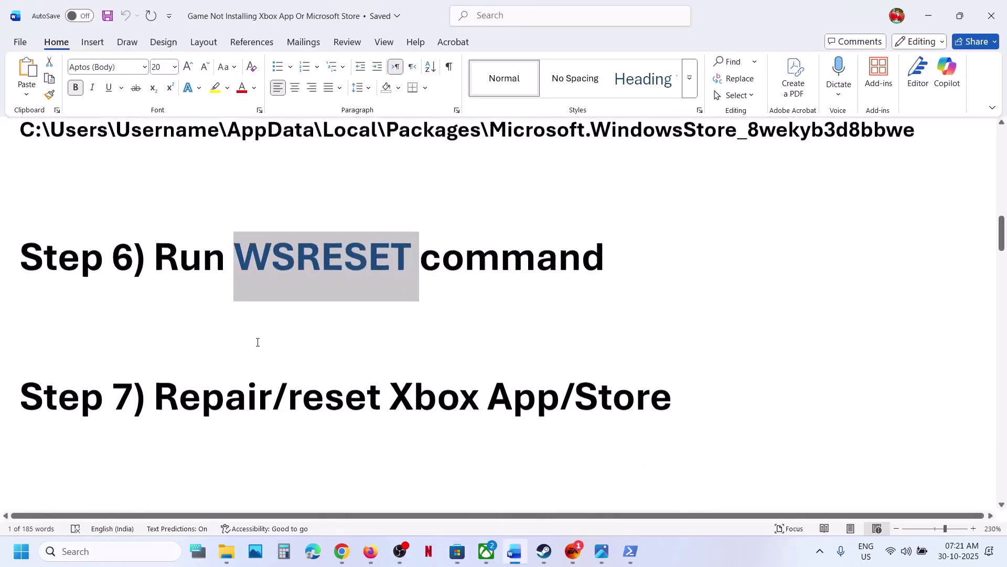
Find the Xbox app via search, open its App settings, and repair it.
{"action": "left_click", "coordinate": [142, 552]}
{"action": "type", "text": "xbox"}
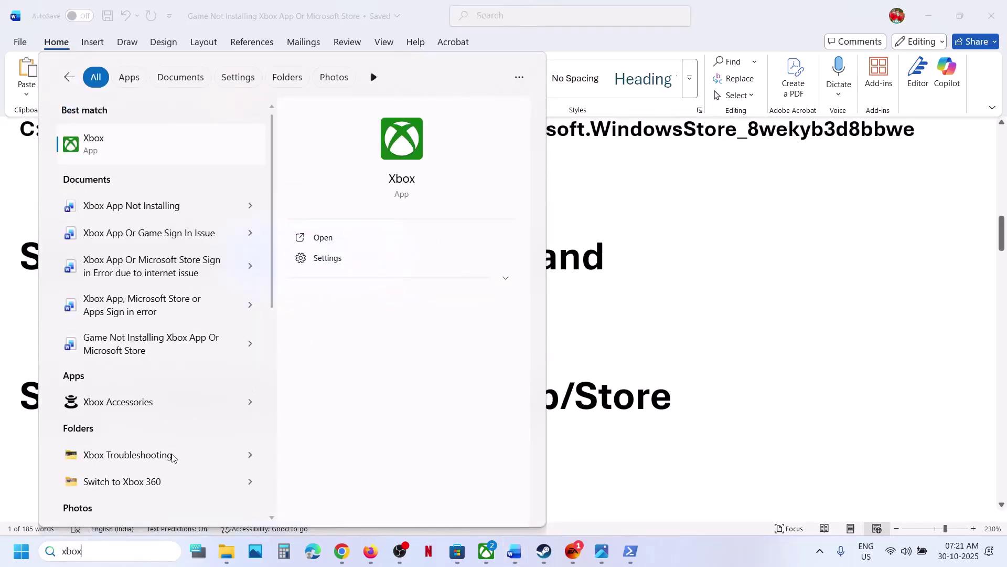
{"action": "right_click", "coordinate": [110, 147]}
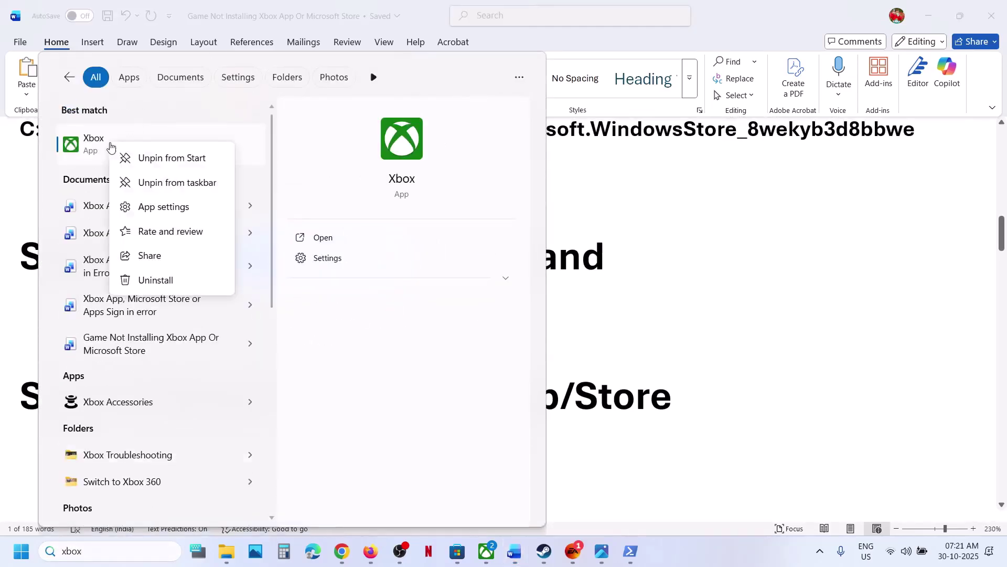
{"action": "left_click", "coordinate": [170, 208]}
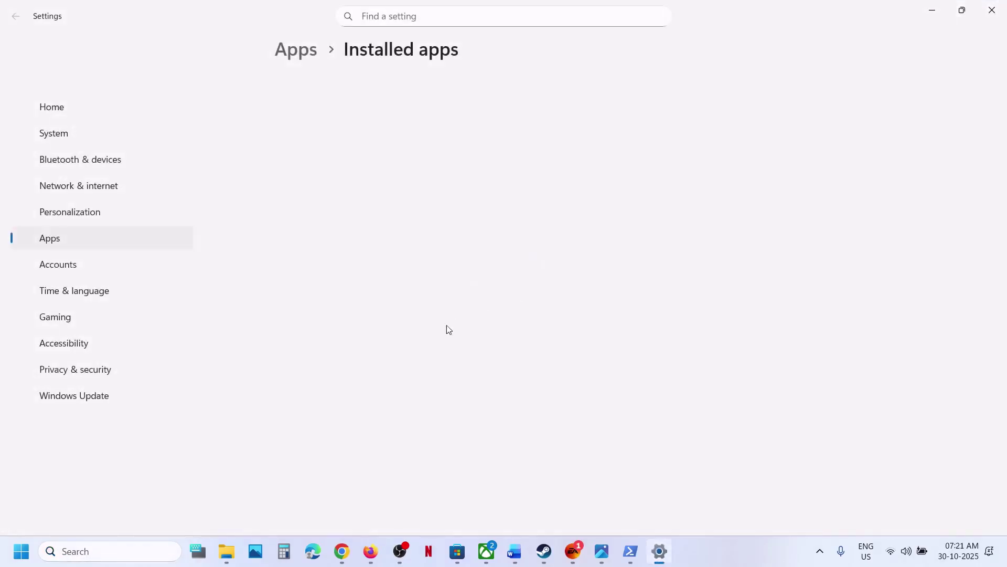
{"action": "scroll", "coordinate": [422, 343], "scroll_direction": "down", "scroll_amount": 10}
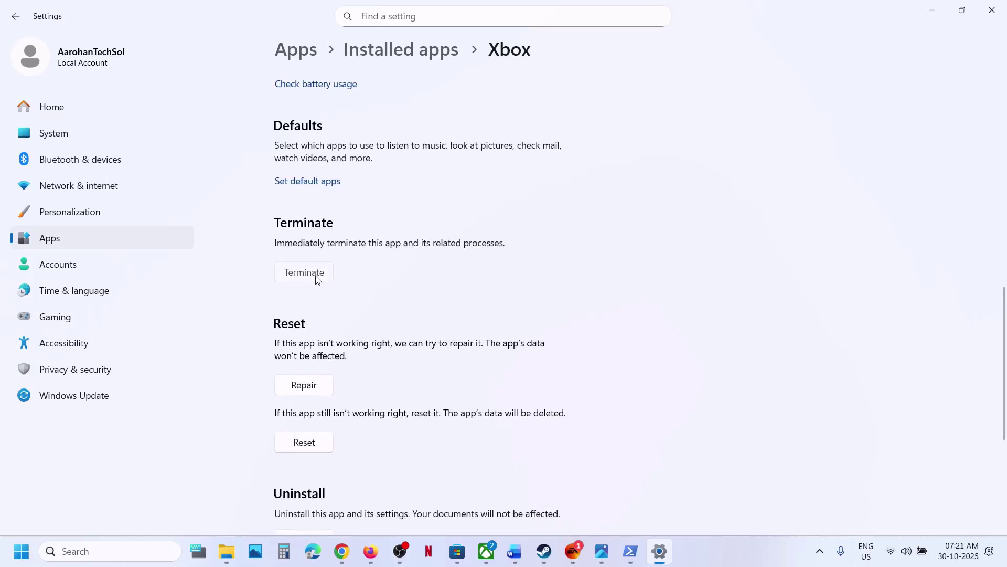
{"action": "left_click", "coordinate": [305, 385]}
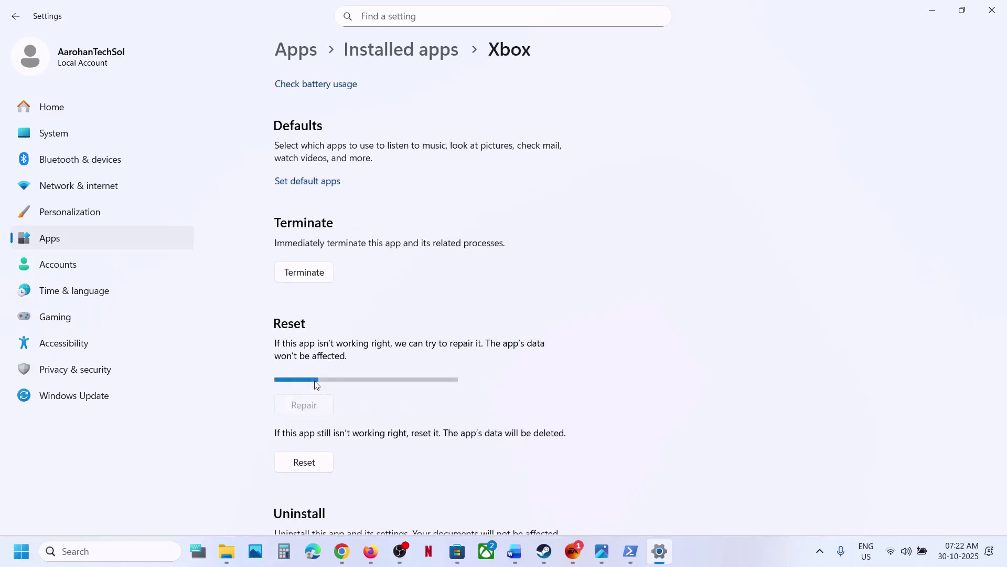
Reset the Xbox app, confirming the prompt, then return to the Word guide.
{"action": "left_click", "coordinate": [310, 448]}
{"action": "left_click", "coordinate": [355, 412]}
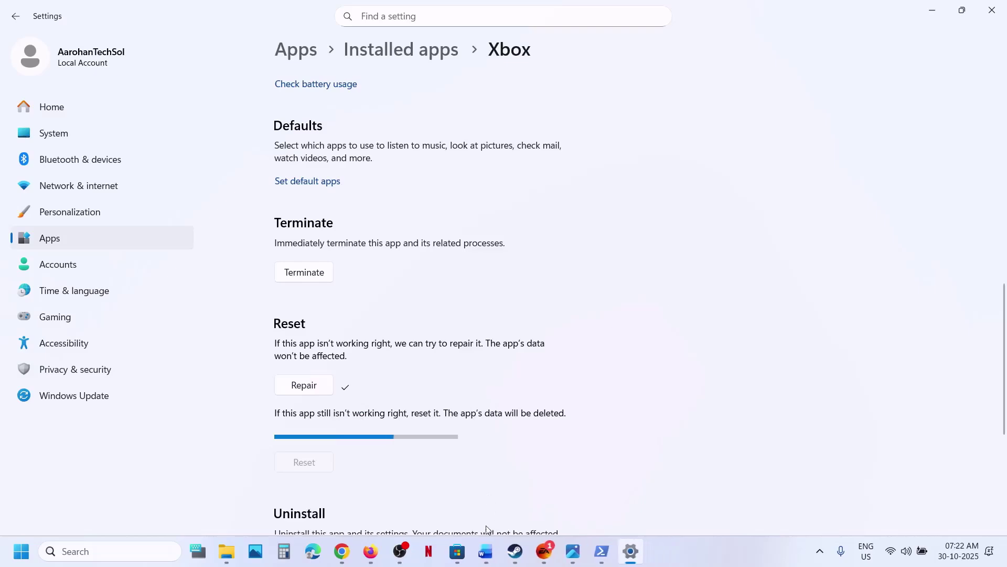
{"action": "left_click", "coordinate": [486, 551]}
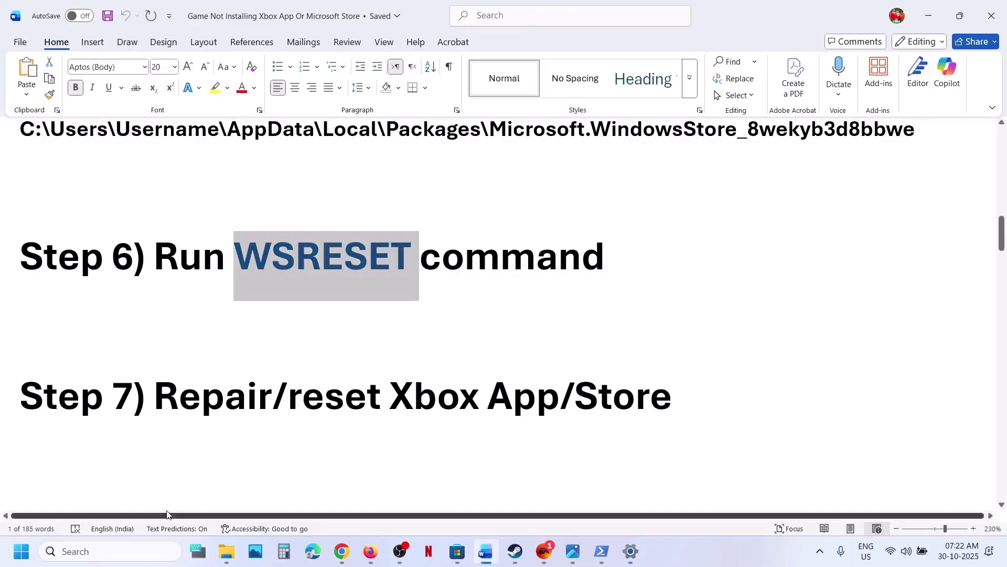
Find Microsoft Store via search, open its App settings, and repair it.
{"action": "left_click", "coordinate": [116, 555]}
{"action": "type", "text": "stor"}
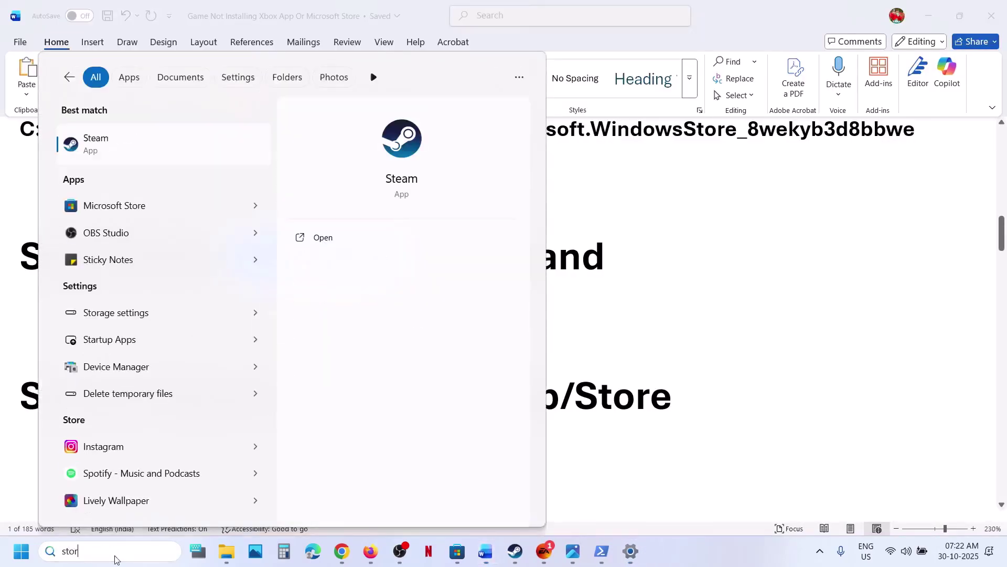
{"action": "type", "text": "e"}
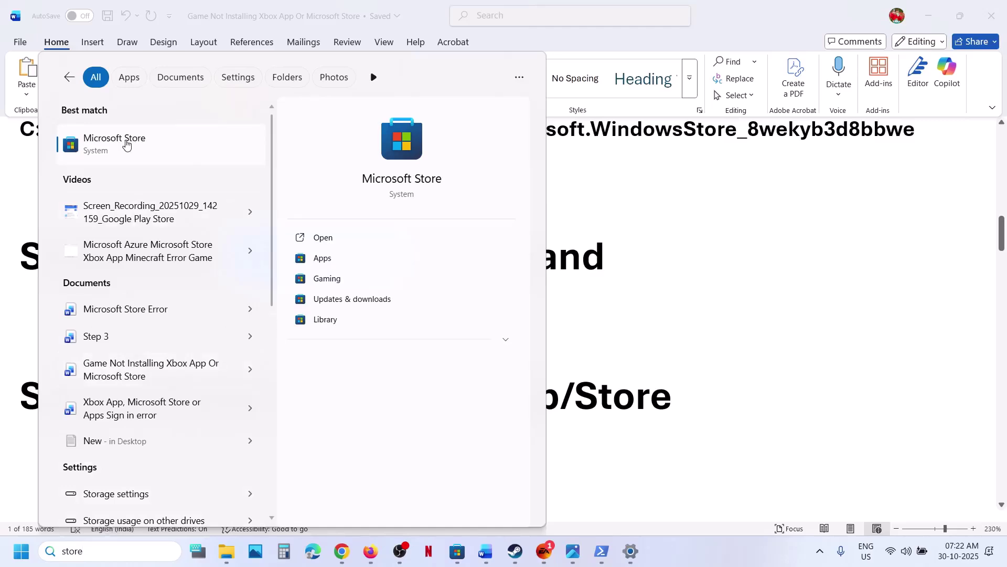
{"action": "right_click", "coordinate": [126, 144]}
{"action": "left_click", "coordinate": [141, 204]}
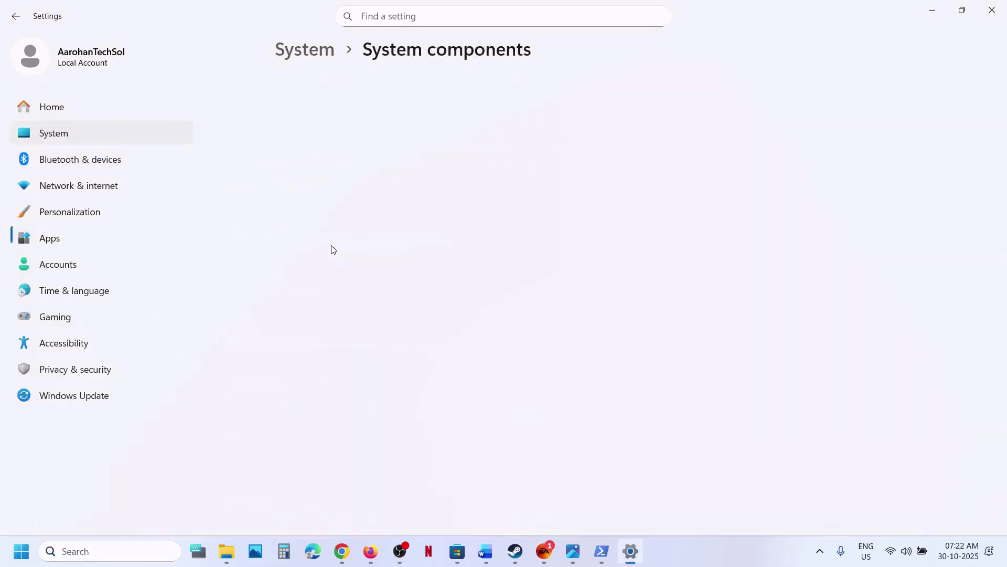
{"action": "scroll", "coordinate": [402, 321], "scroll_direction": "down", "scroll_amount": 10}
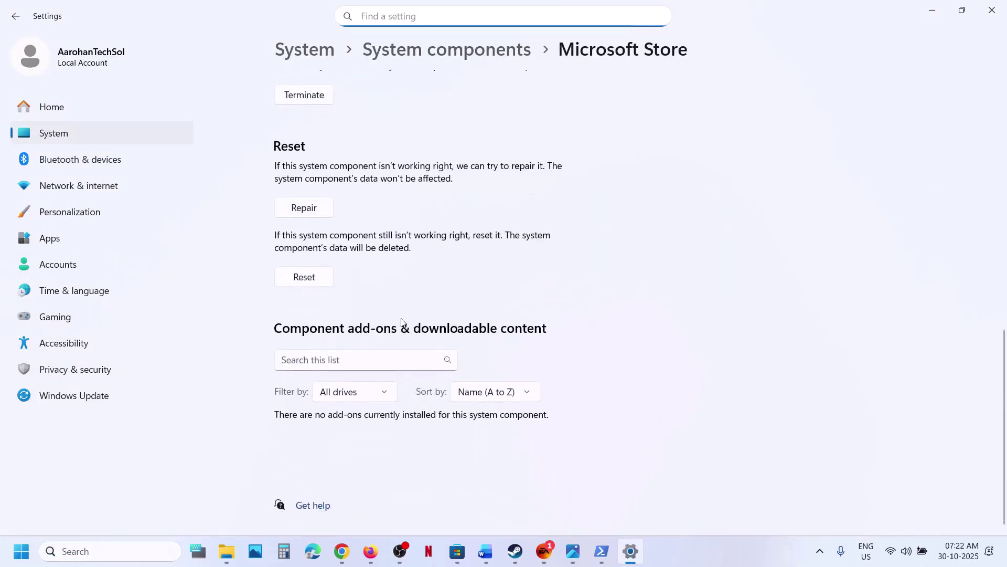
{"action": "scroll", "coordinate": [402, 321], "scroll_direction": "up", "scroll_amount": 3}
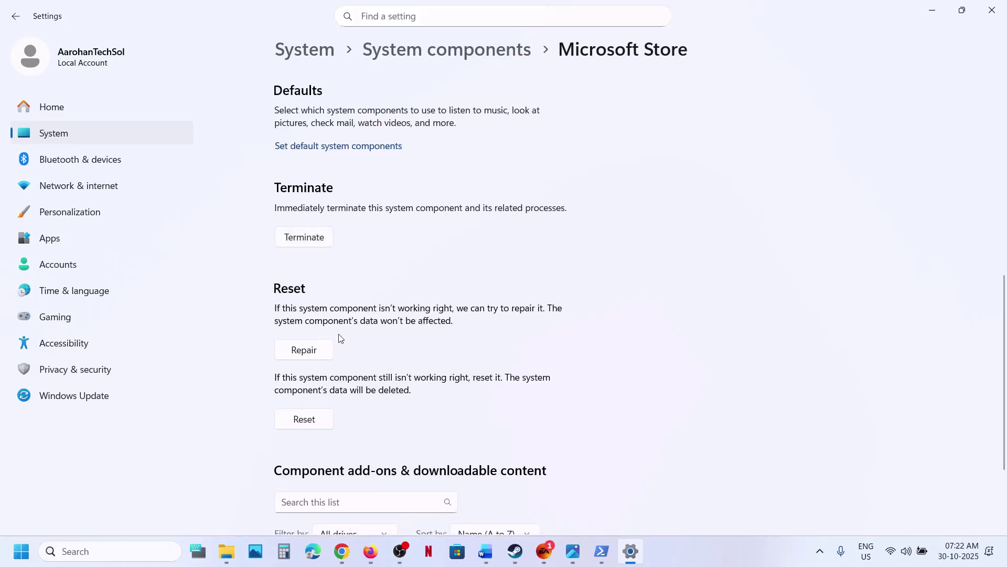
{"action": "left_click", "coordinate": [319, 357]}
Reset Microsoft Store, confirming the prompt, then return to the Word guide.
{"action": "left_click", "coordinate": [313, 421]}
{"action": "left_click", "coordinate": [362, 385]}
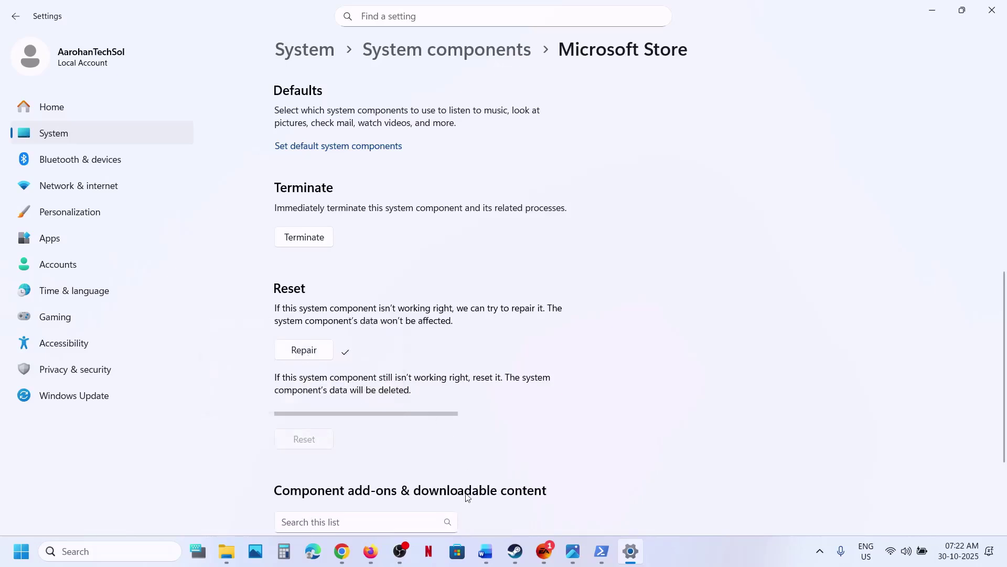
{"action": "left_click", "coordinate": [487, 562]}
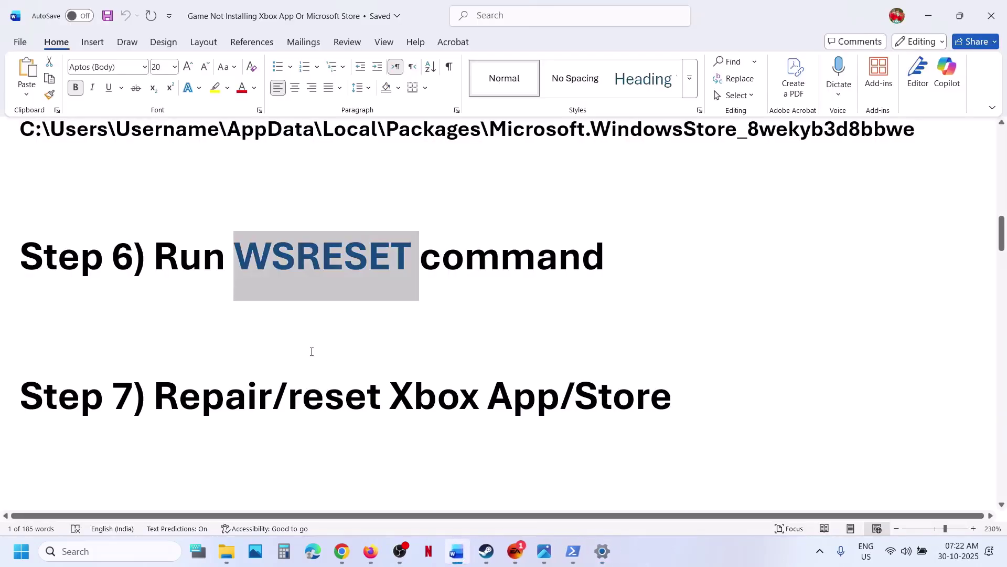
Launch Microsoft Store, check for updates under Updates & downloads, then minimize it.
{"action": "scroll", "coordinate": [312, 351], "scroll_direction": "down", "scroll_amount": 3}
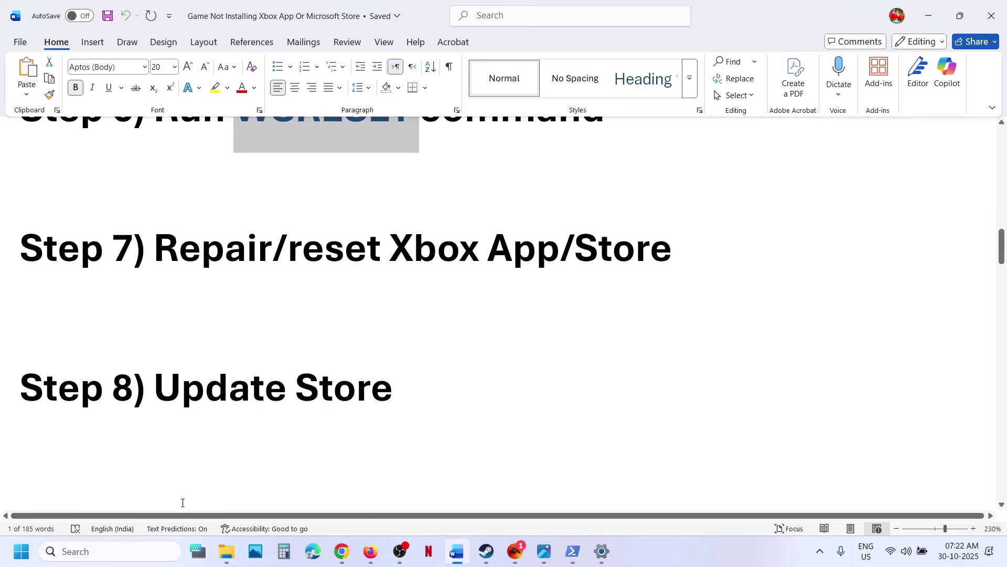
{"action": "left_click", "coordinate": [135, 555]}
{"action": "type", "text": "store"}
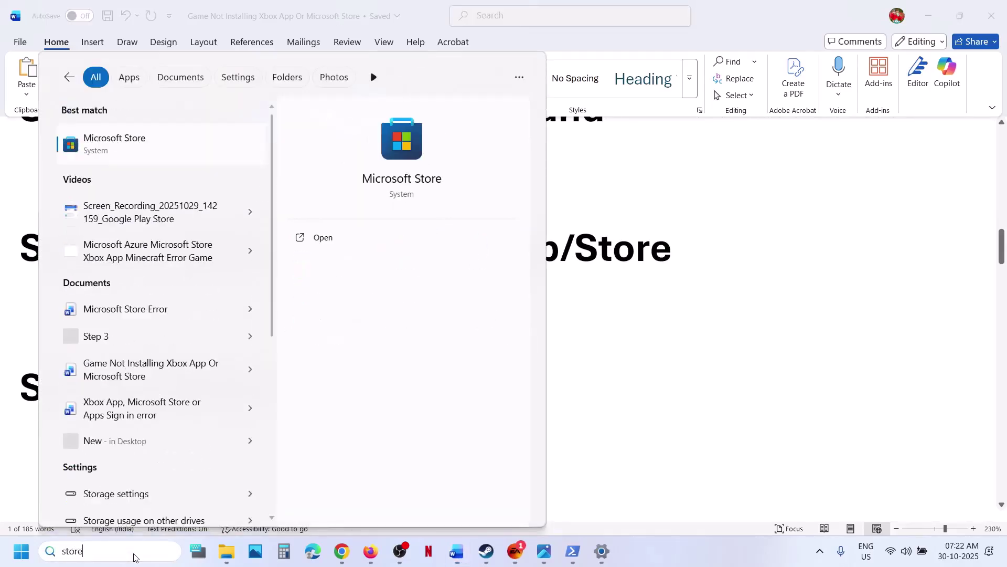
{"action": "left_click", "coordinate": [187, 152]}
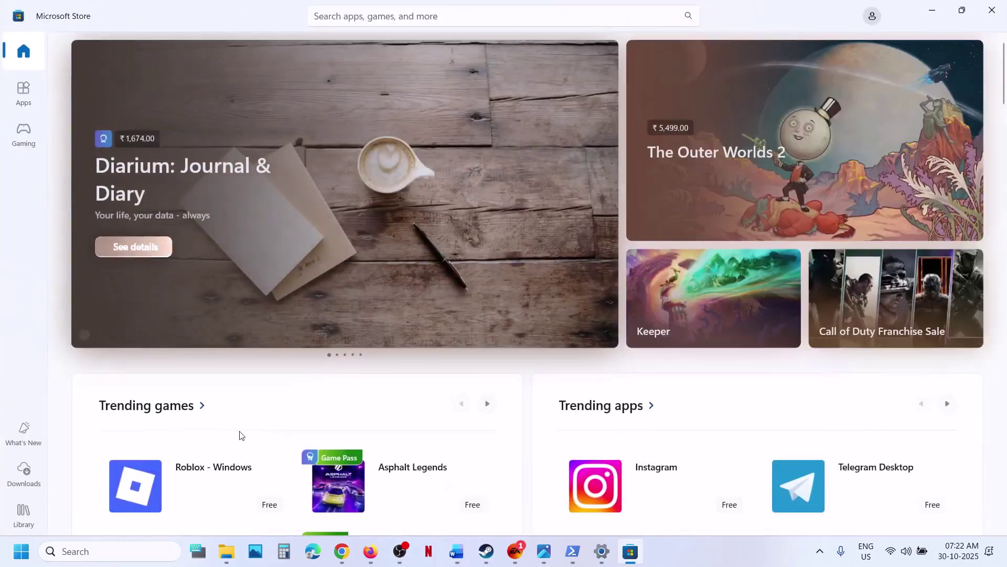
{"action": "left_click", "coordinate": [35, 474]}
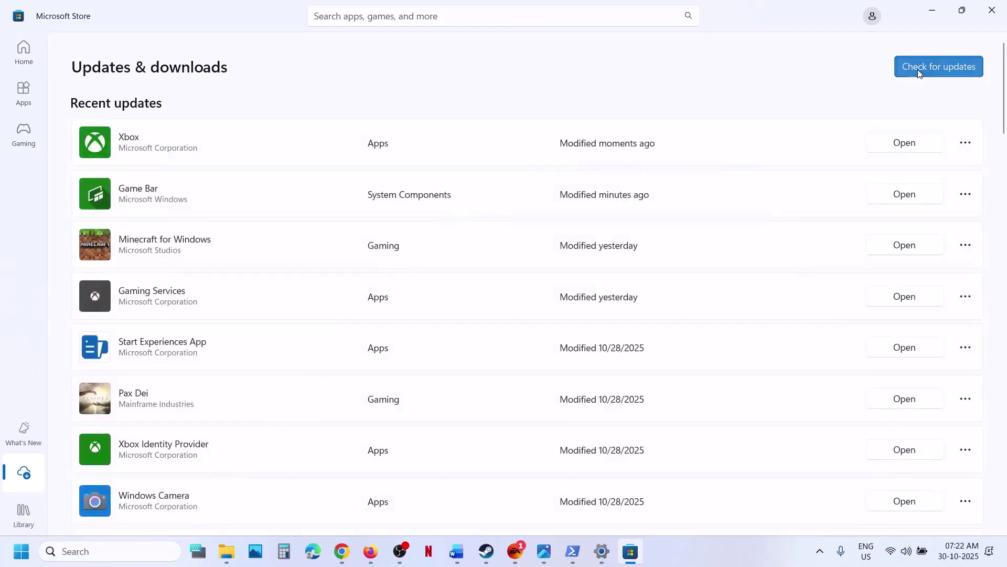
{"action": "left_click", "coordinate": [919, 72]}
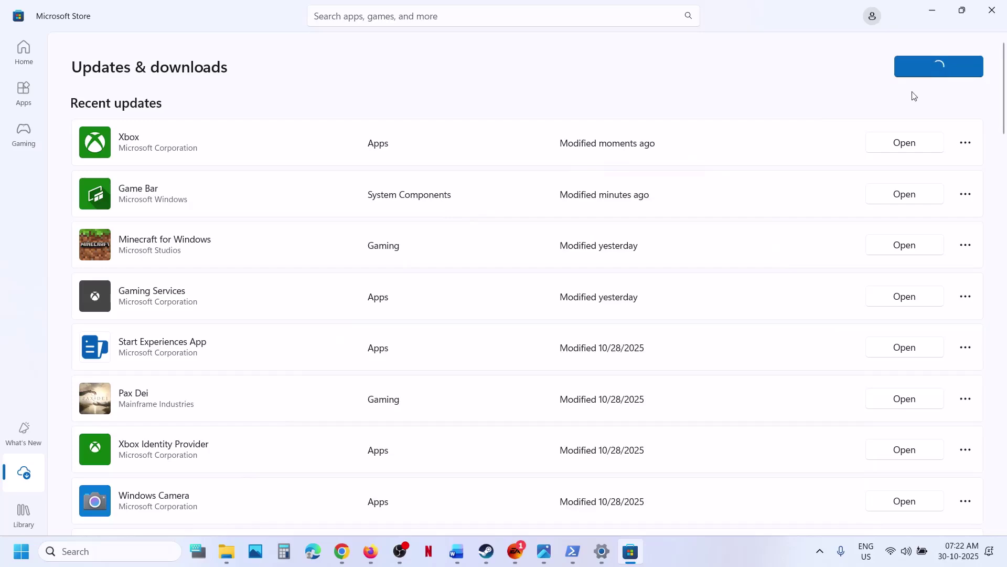
{"action": "left_click", "coordinate": [931, 13]}
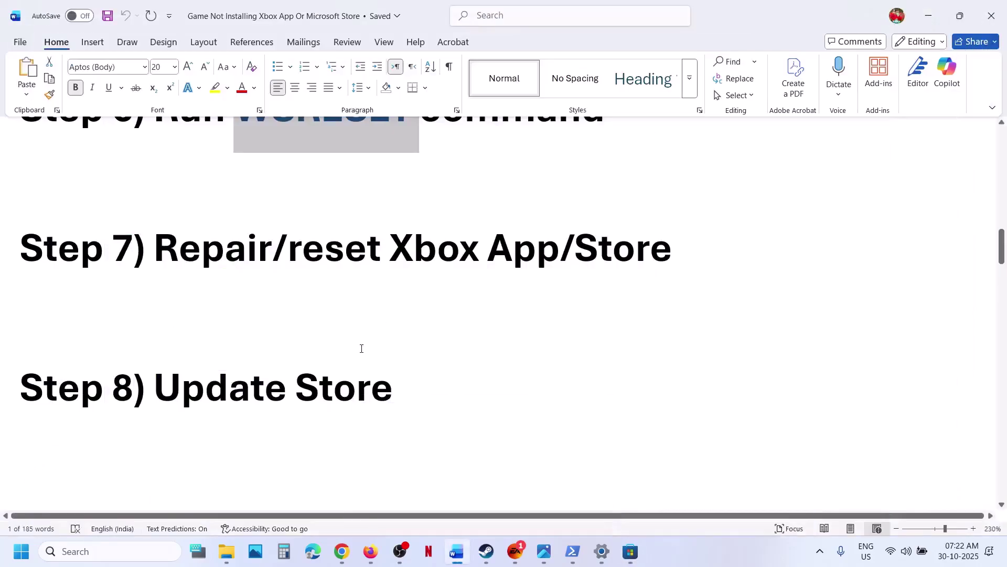
Open the guide's Xbox Identity Provider link in the Microsoft Store app.
{"action": "scroll", "coordinate": [362, 348], "scroll_direction": "down", "scroll_amount": 6}
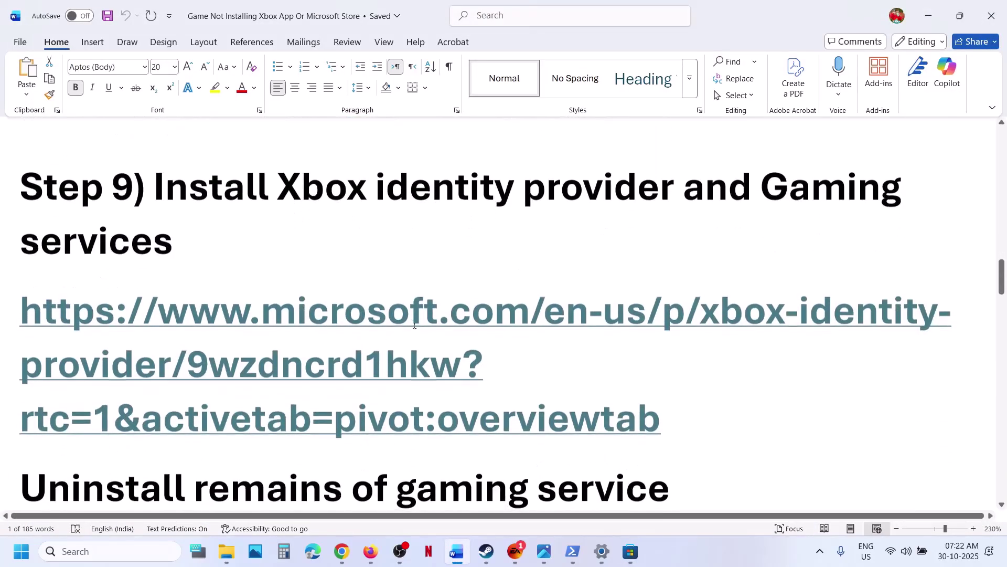
{"action": "left_click", "coordinate": [414, 325], "text": "ctrl"}
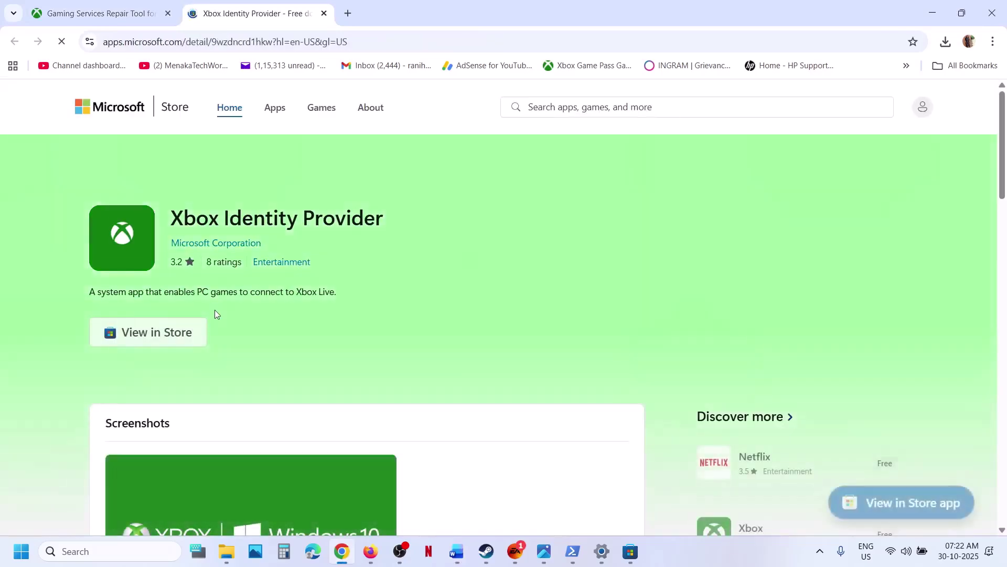
{"action": "left_click", "coordinate": [158, 336]}
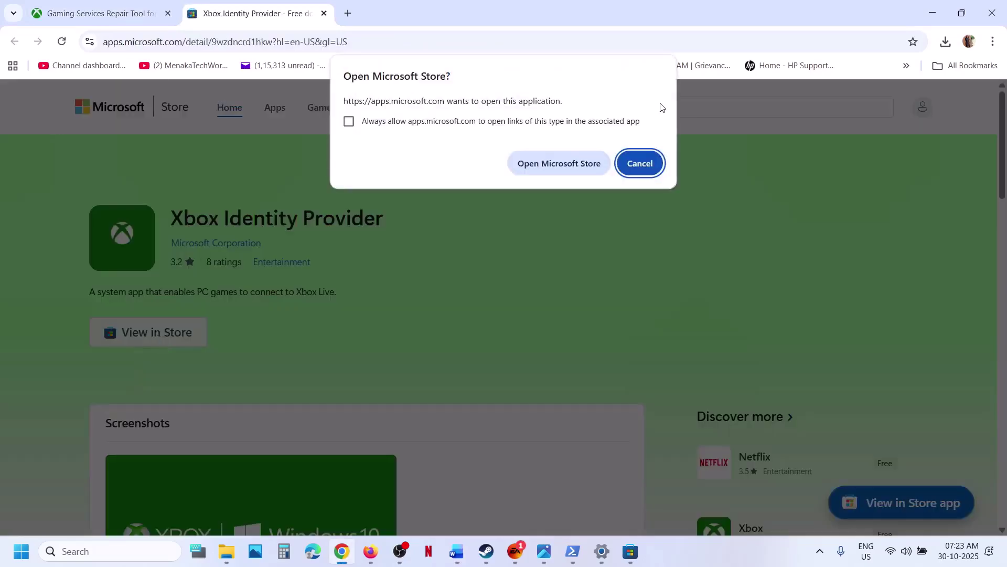
{"action": "left_click", "coordinate": [571, 165]}
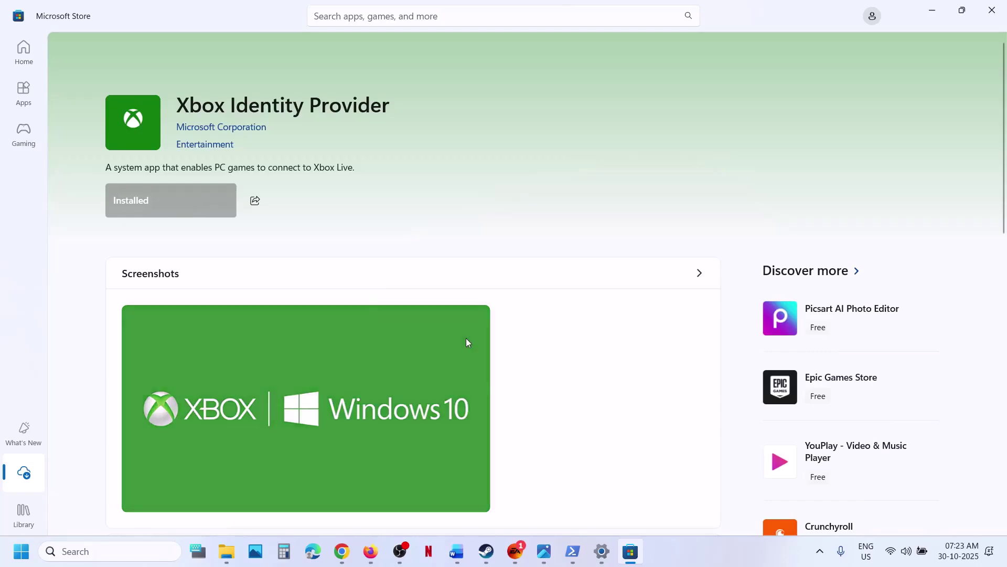
Copy the get-appxpackage Gaming Services removal command from the Word guide.
{"action": "left_click", "coordinate": [457, 551]}
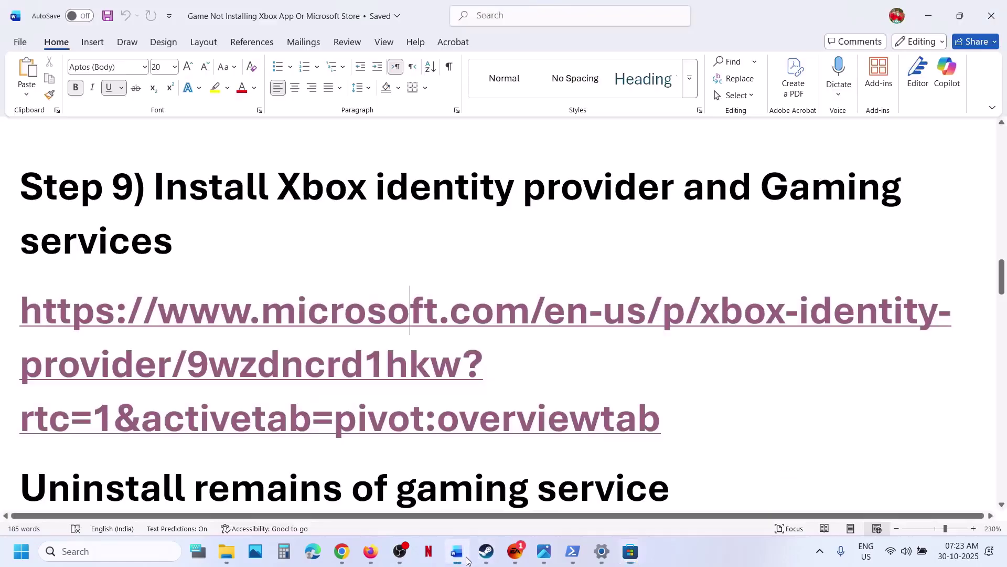
{"action": "scroll", "coordinate": [349, 353], "scroll_direction": "down", "scroll_amount": 4}
{"action": "scroll", "coordinate": [349, 352], "scroll_direction": "down", "scroll_amount": 2}
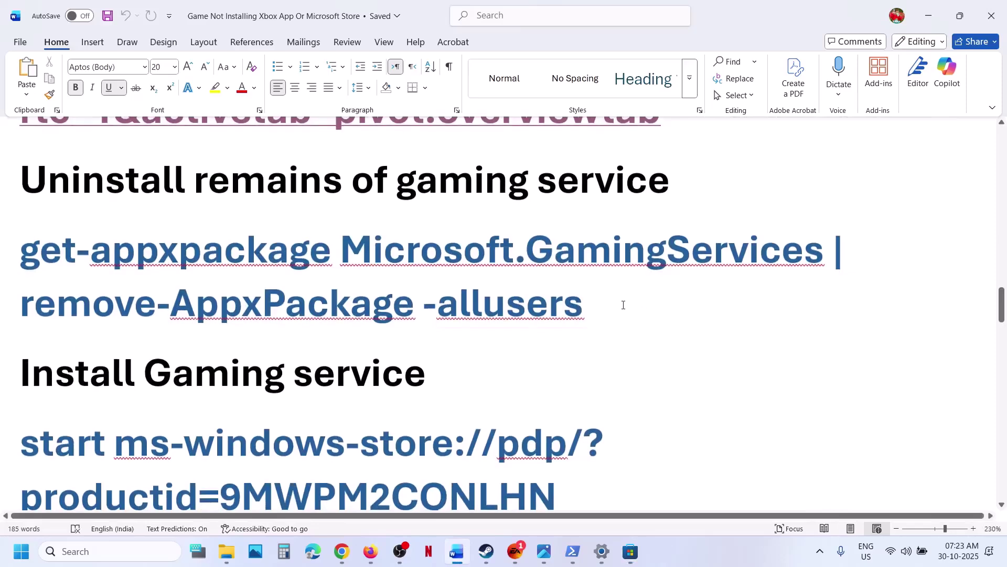
{"action": "triple_click", "coordinate": [299, 250]}
{"action": "right_click", "coordinate": [49, 252]}
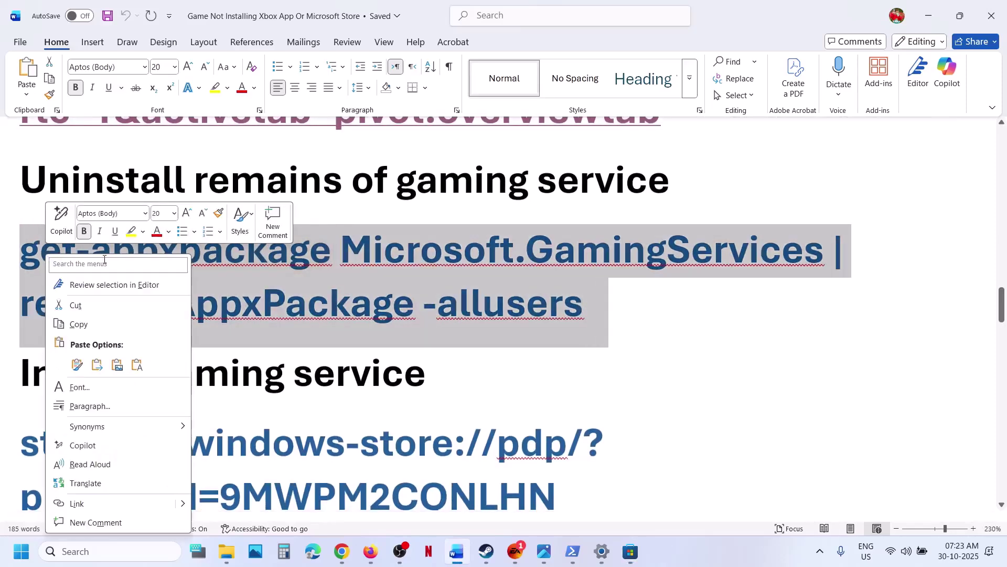
{"action": "left_click", "coordinate": [102, 325]}
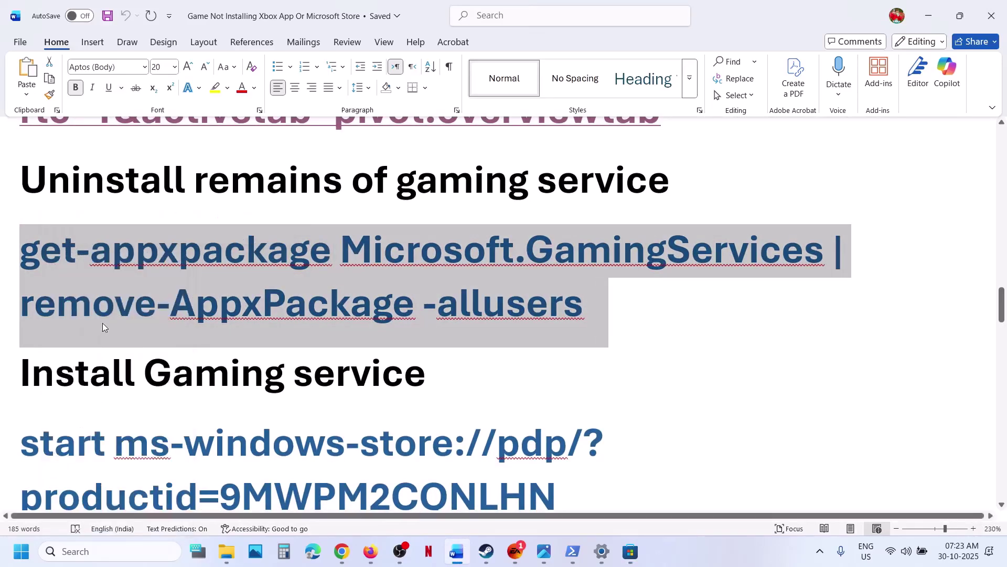
Run Windows PowerShell as administrator and execute the pasted removal command.
{"action": "left_click", "coordinate": [132, 555]}
{"action": "type", "text": "powersh"}
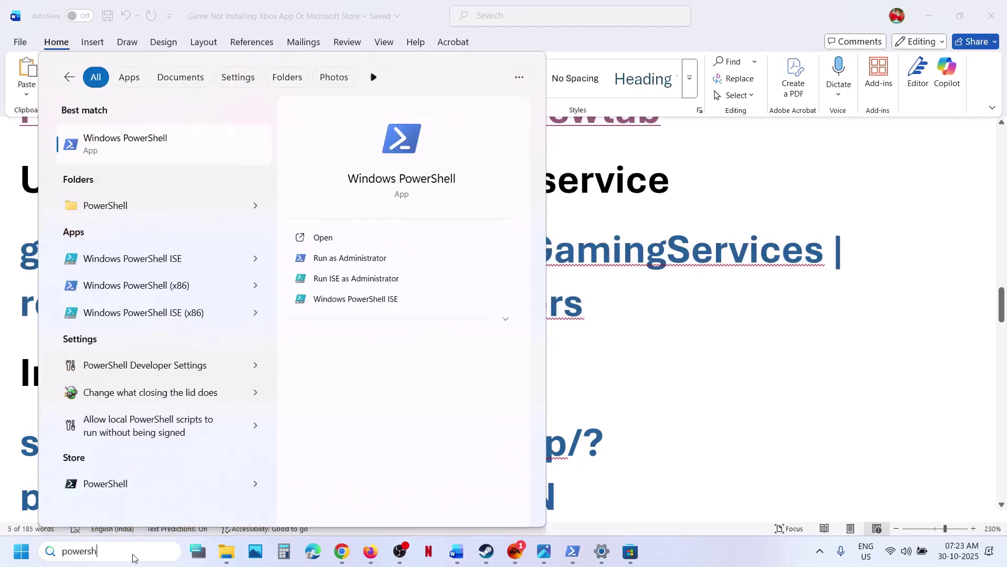
{"action": "type", "text": "ell"}
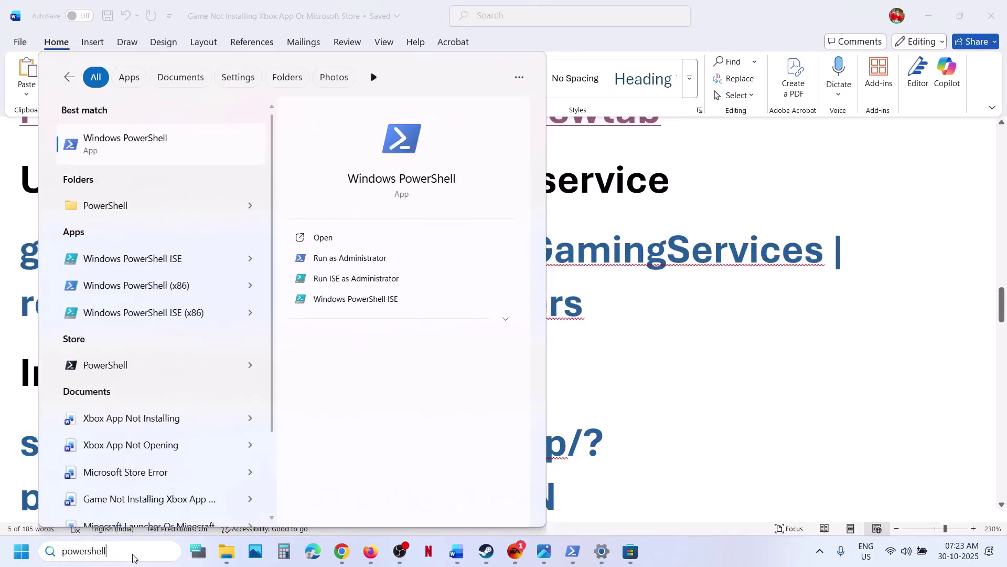
{"action": "right_click", "coordinate": [128, 157]}
{"action": "left_click", "coordinate": [207, 169]}
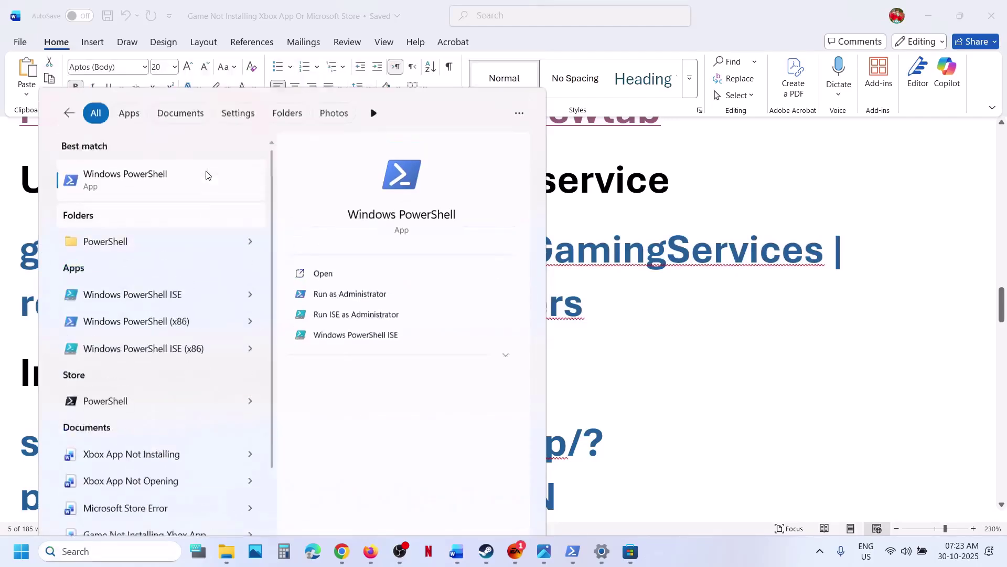
{"action": "left_click", "coordinate": [445, 387]}
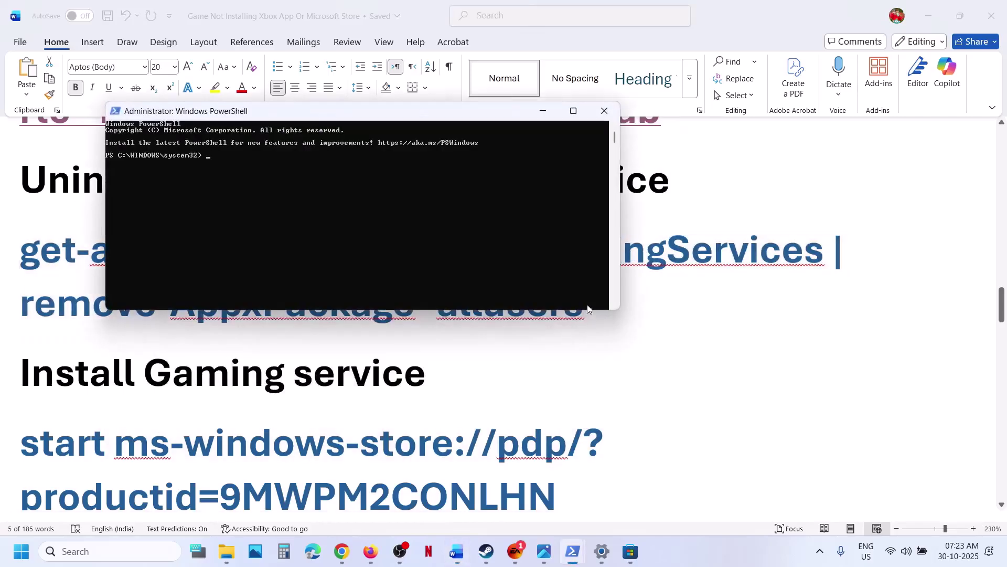
{"action": "right_click", "coordinate": [371, 216]}
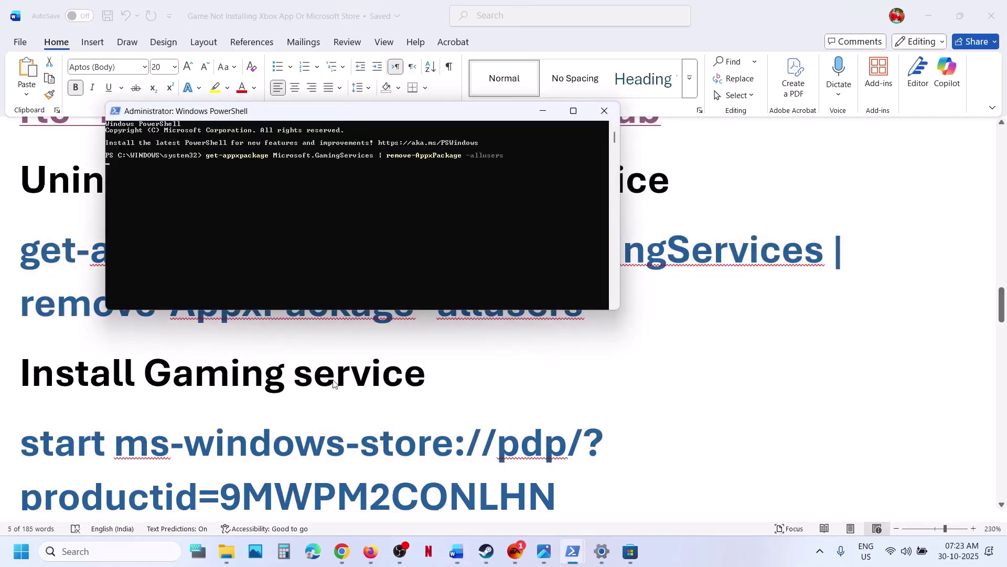
Copy the start ms-windows-store command from the guide and run it in PowerShell.
{"action": "key", "text": "alt+Tab"}
{"action": "scroll", "coordinate": [333, 379], "scroll_direction": "down", "scroll_amount": 3}
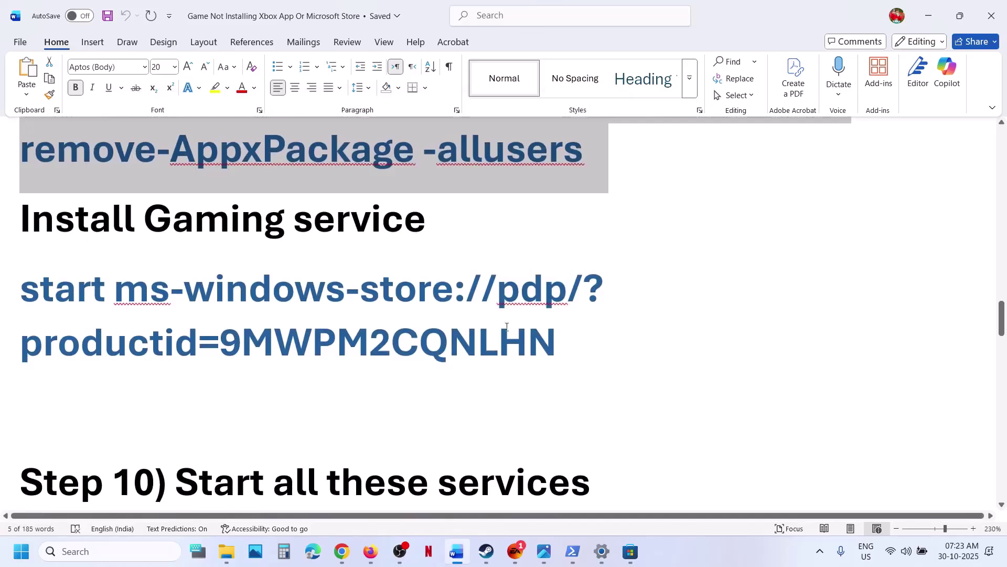
{"action": "triple_click", "coordinate": [41, 293]}
{"action": "key", "text": "ctrl+c"}
{"action": "key", "text": "alt+Tab"}
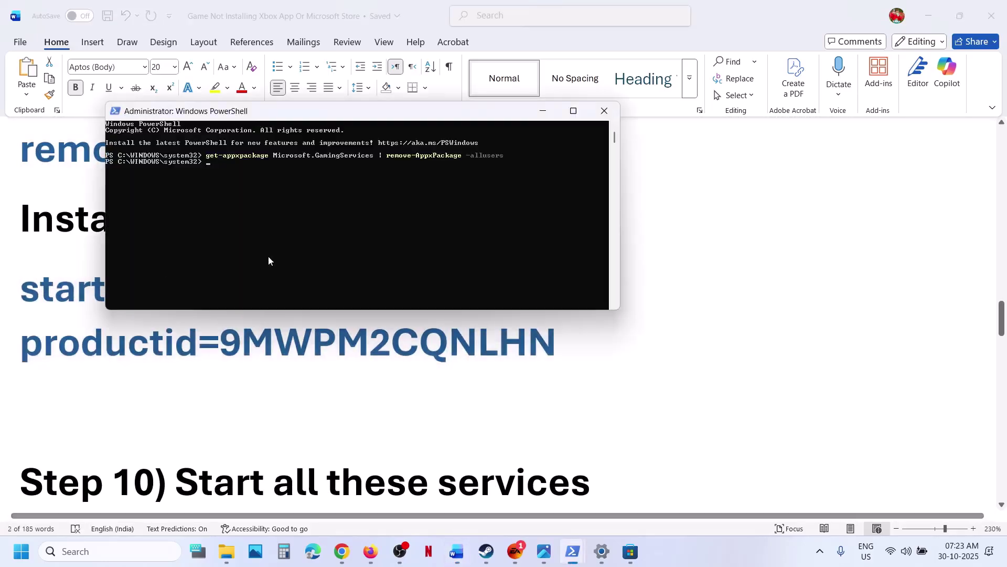
{"action": "right_click", "coordinate": [279, 254]}
{"action": "key", "text": "Return"}
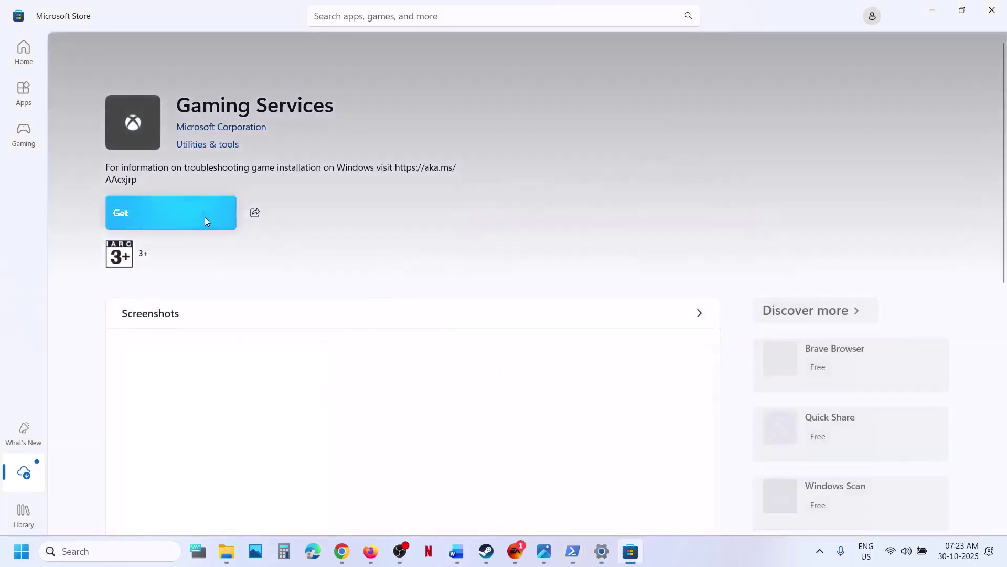
Get Gaming Services in the Store, approving UAC twice, then return to the guide's Step 10.
{"action": "left_click", "coordinate": [205, 218]}
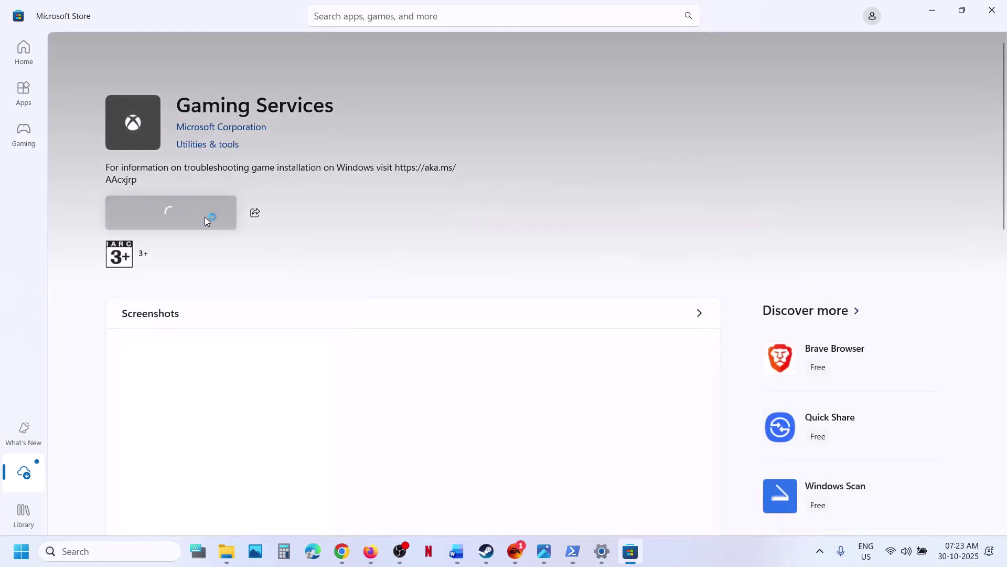
{"action": "left_click", "coordinate": [440, 386]}
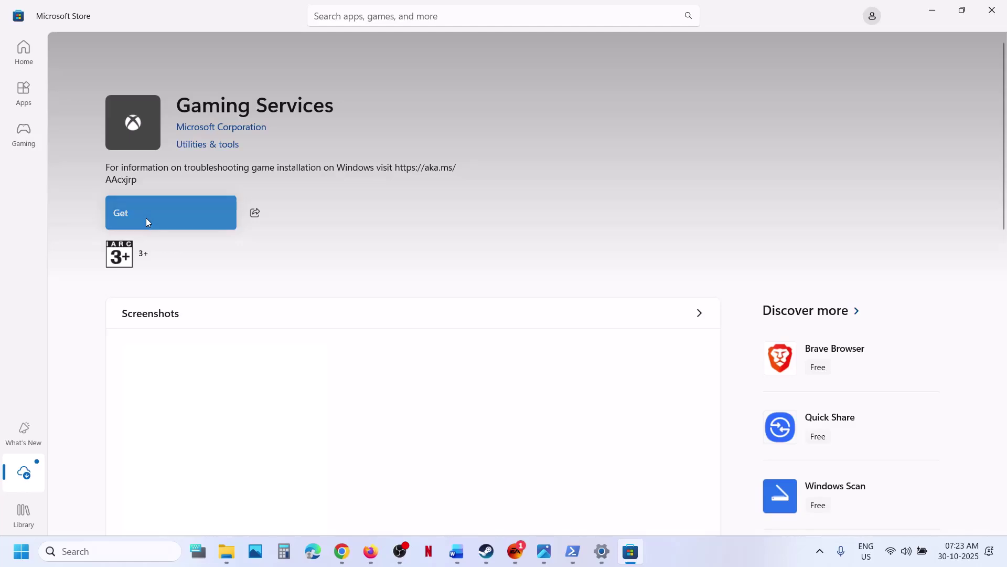
{"action": "left_click", "coordinate": [146, 218]}
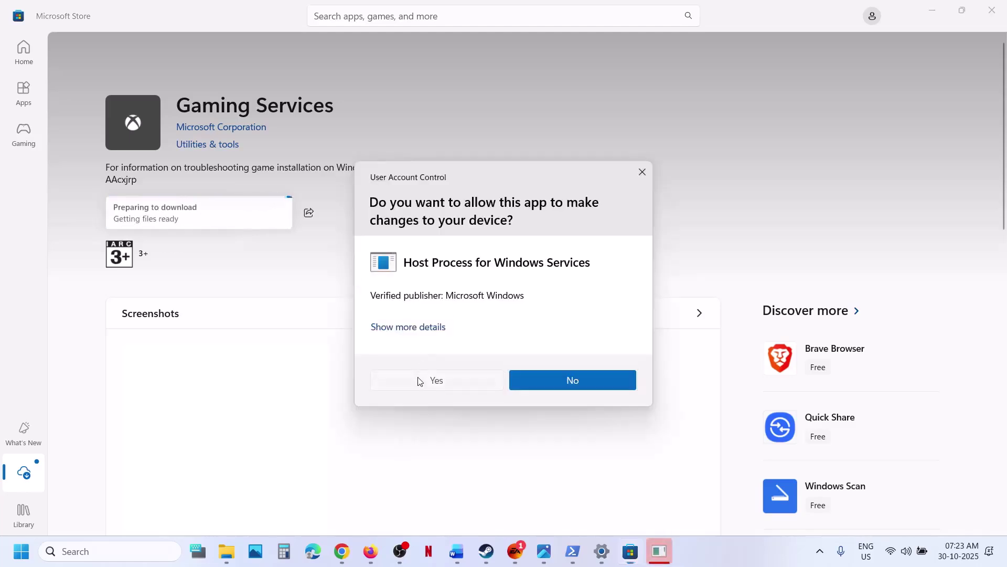
{"action": "left_click", "coordinate": [421, 382]}
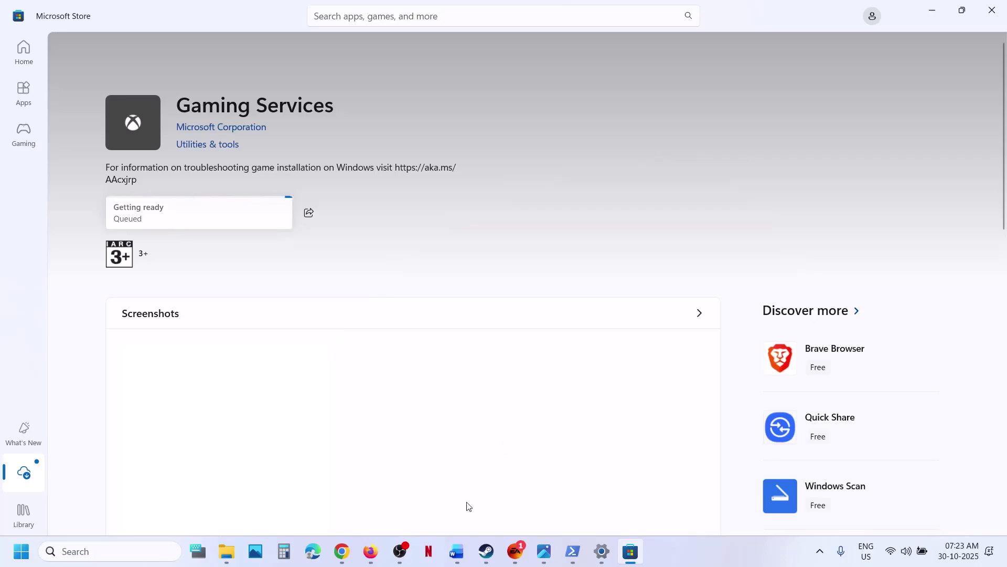
{"action": "left_click", "coordinate": [457, 558]}
{"action": "scroll", "coordinate": [344, 374], "scroll_direction": "down", "scroll_amount": 5}
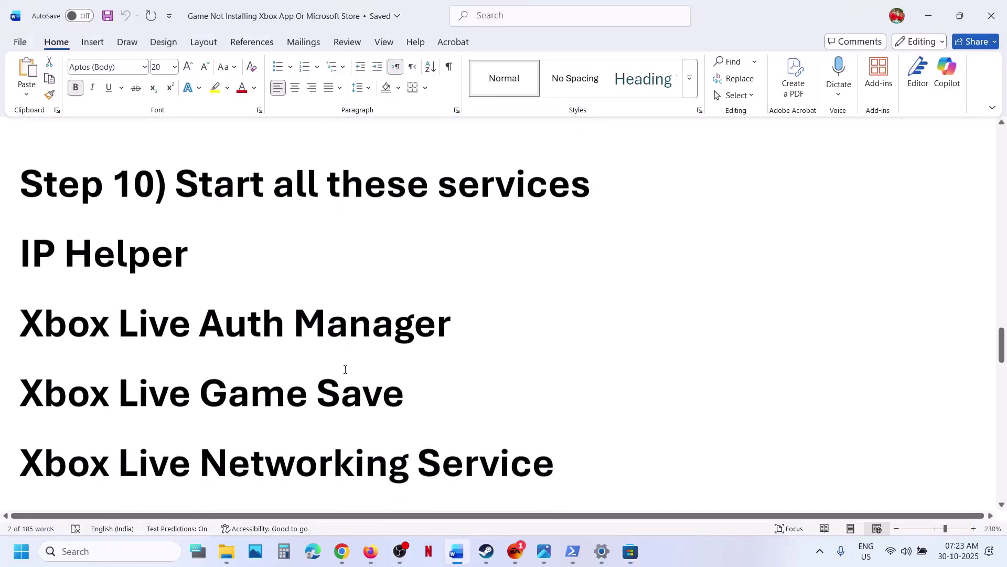
Open the Services console and set IP Helper's startup type to Automatic.
{"action": "left_click", "coordinate": [106, 552]}
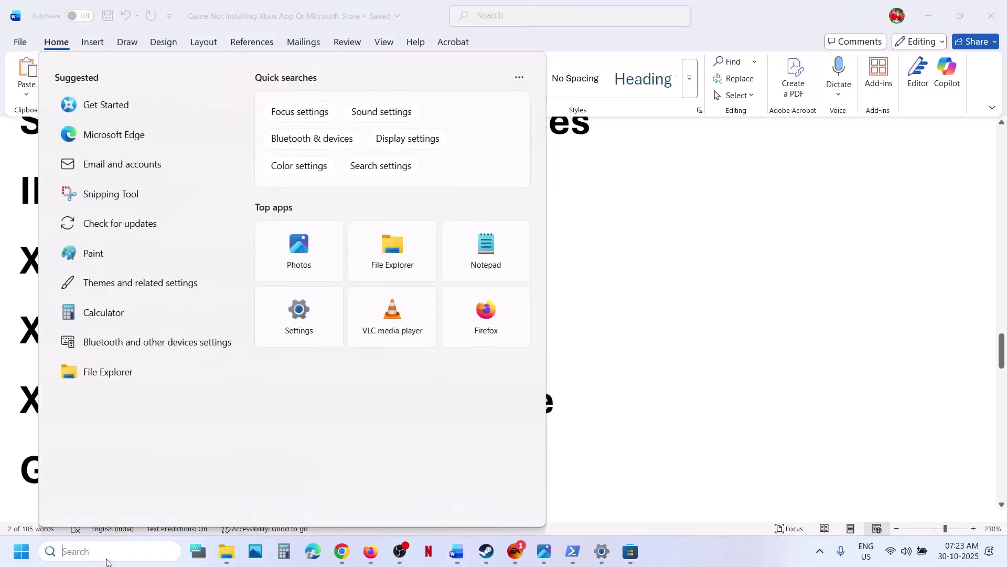
{"action": "type", "text": "services"}
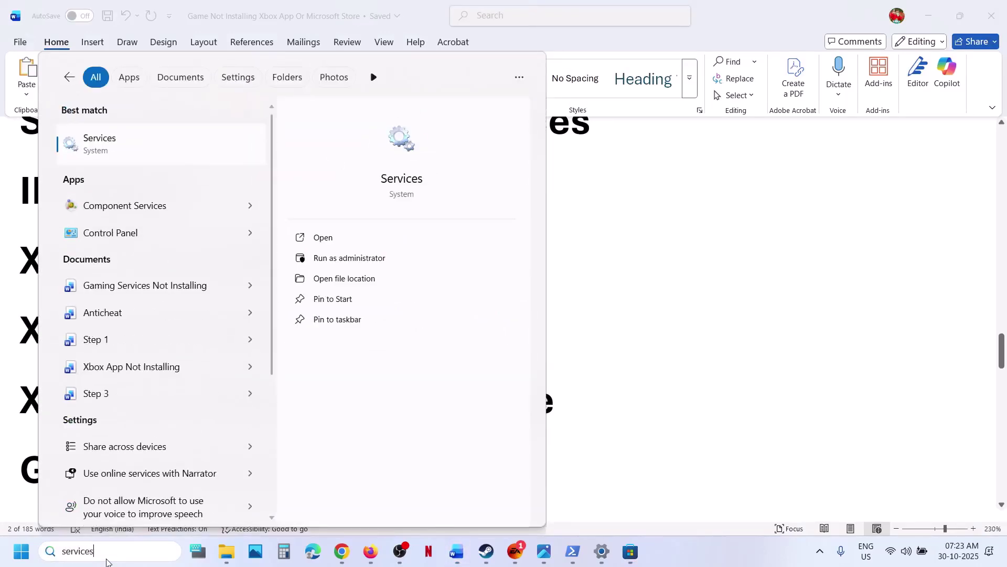
{"action": "key", "text": "Return"}
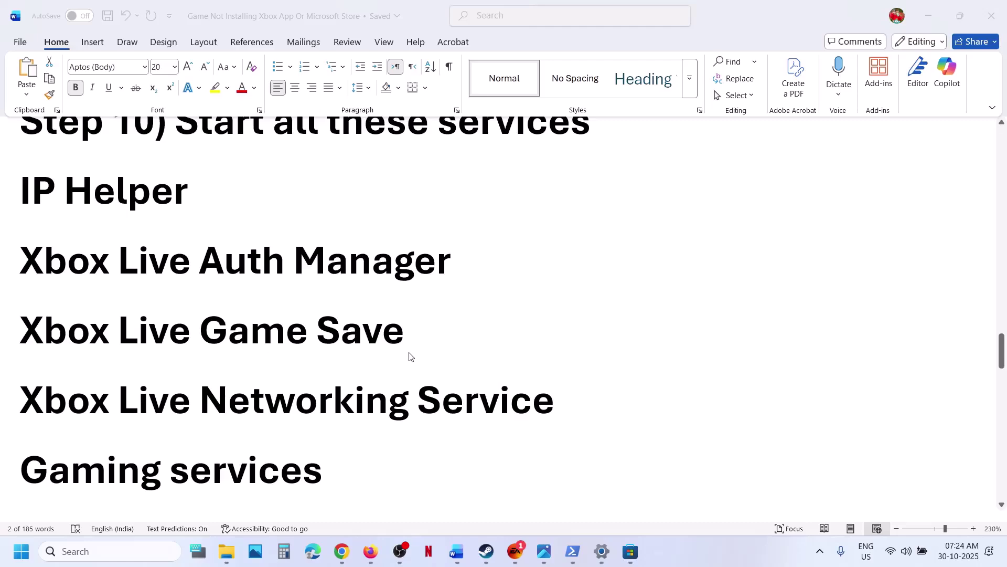
{"action": "left_click", "coordinate": [317, 316]}
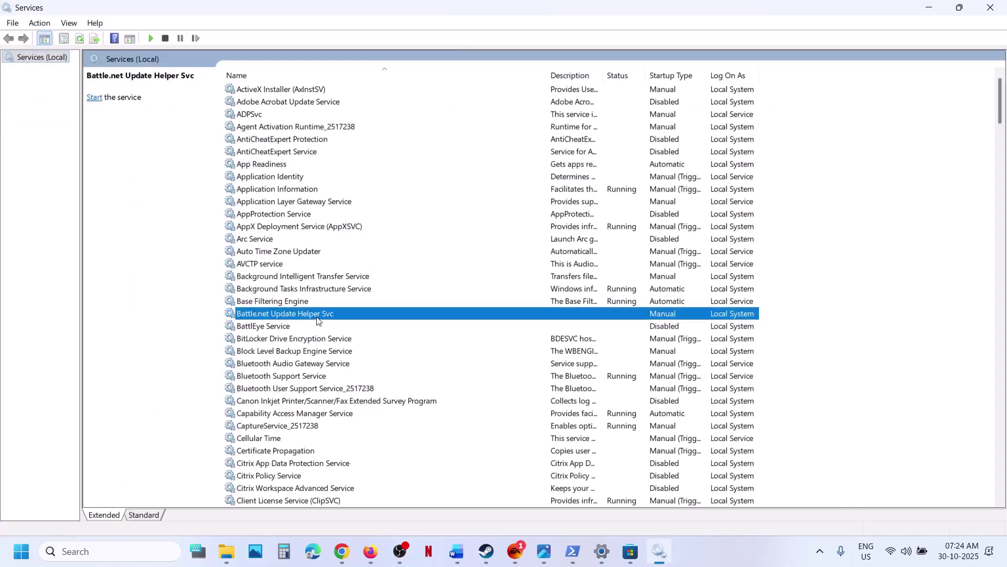
{"action": "key", "text": "i"}
{"action": "left_click", "coordinate": [250, 325]}
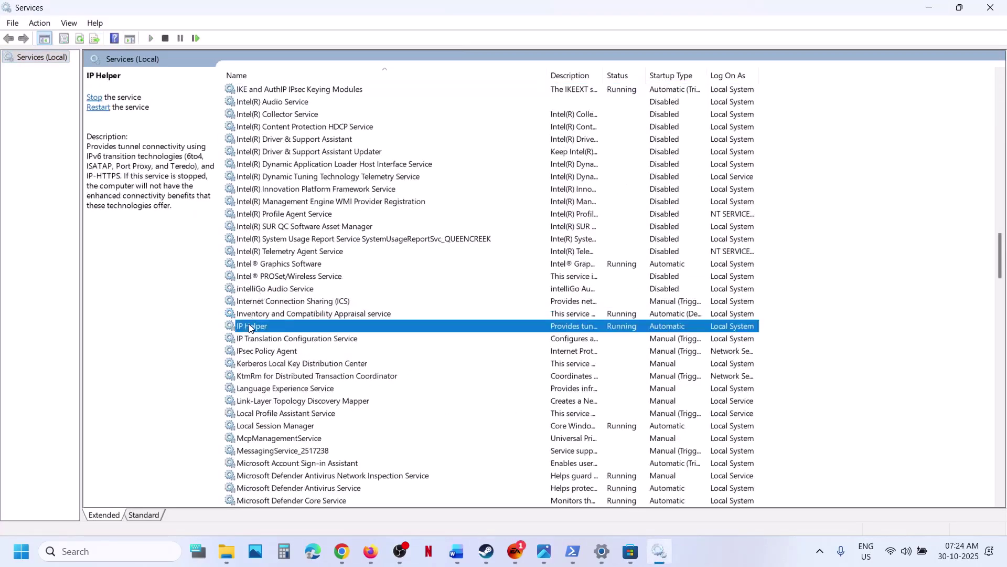
{"action": "double_click", "coordinate": [284, 326]}
{"action": "left_click", "coordinate": [468, 260]}
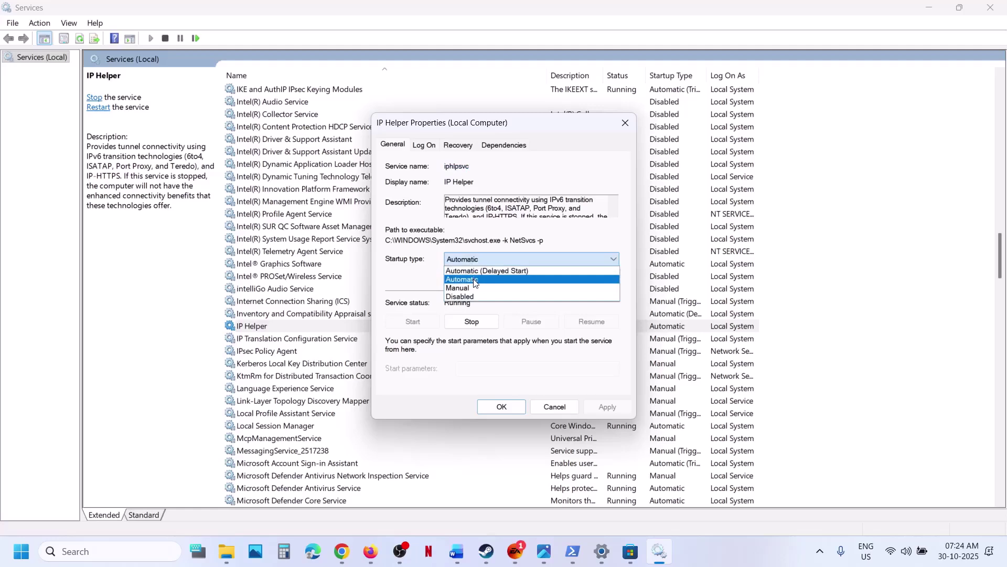
{"action": "left_click", "coordinate": [475, 280]}
{"action": "left_click", "coordinate": [604, 405]}
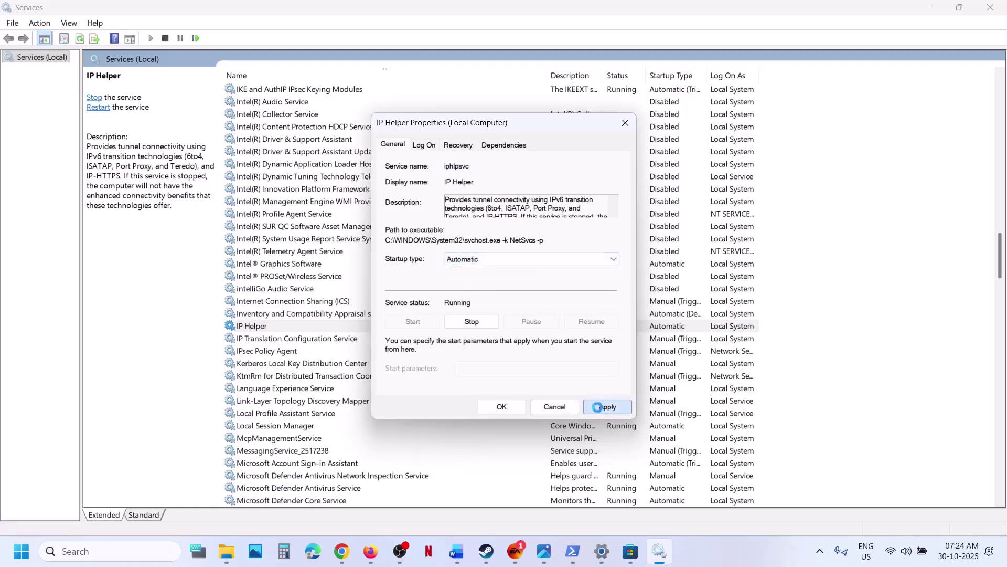
{"action": "left_click", "coordinate": [502, 407]}
Set Xbox Accessory Management Service and Xbox Live Auth Manager to Automatic startup.
{"action": "left_click", "coordinate": [363, 426]}
{"action": "key", "text": "x"}
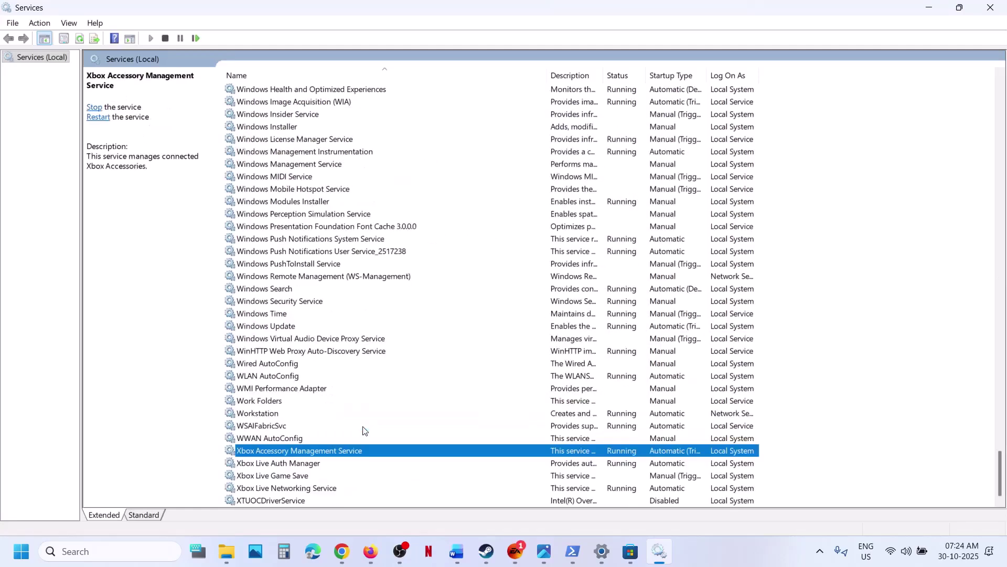
{"action": "double_click", "coordinate": [307, 451]}
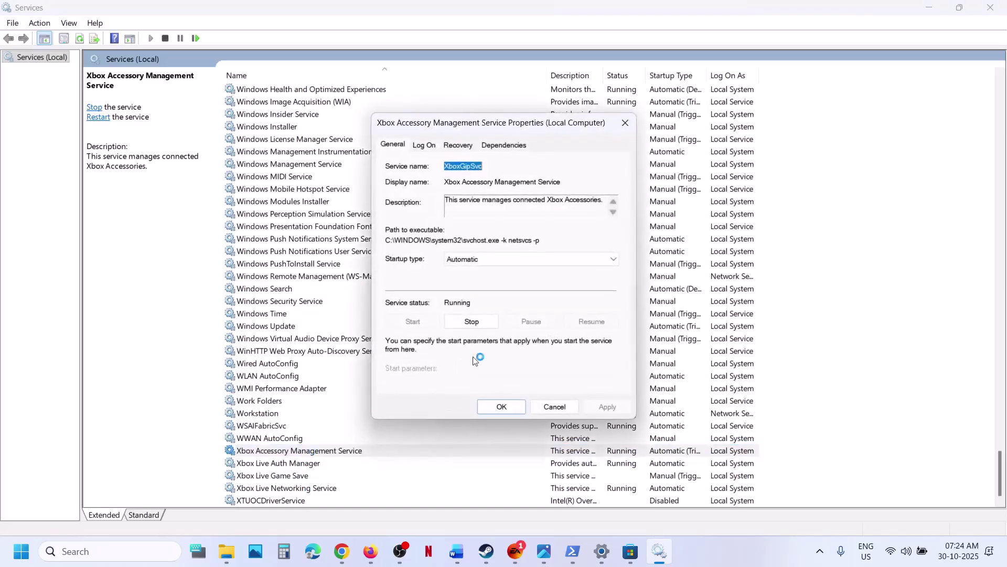
{"action": "left_click", "coordinate": [504, 259]}
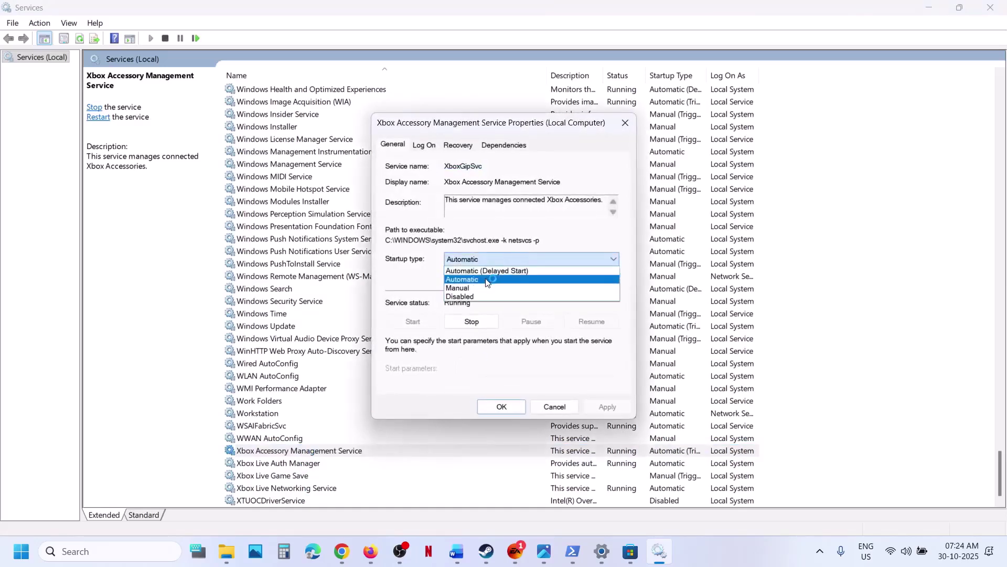
{"action": "left_click", "coordinate": [486, 279]}
{"action": "left_click", "coordinate": [600, 407]}
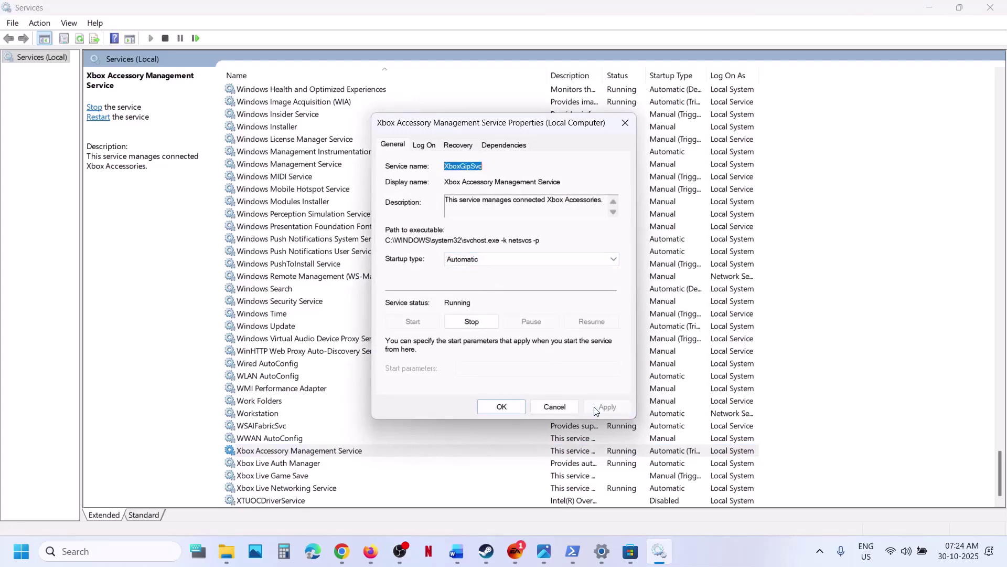
{"action": "left_click", "coordinate": [501, 406]}
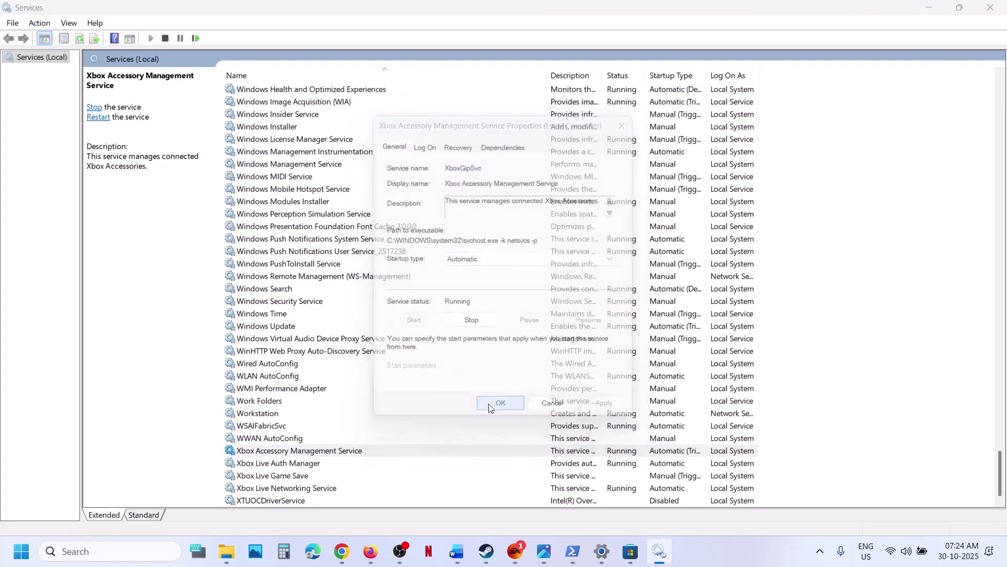
{"action": "double_click", "coordinate": [287, 465]}
{"action": "left_click", "coordinate": [492, 258]}
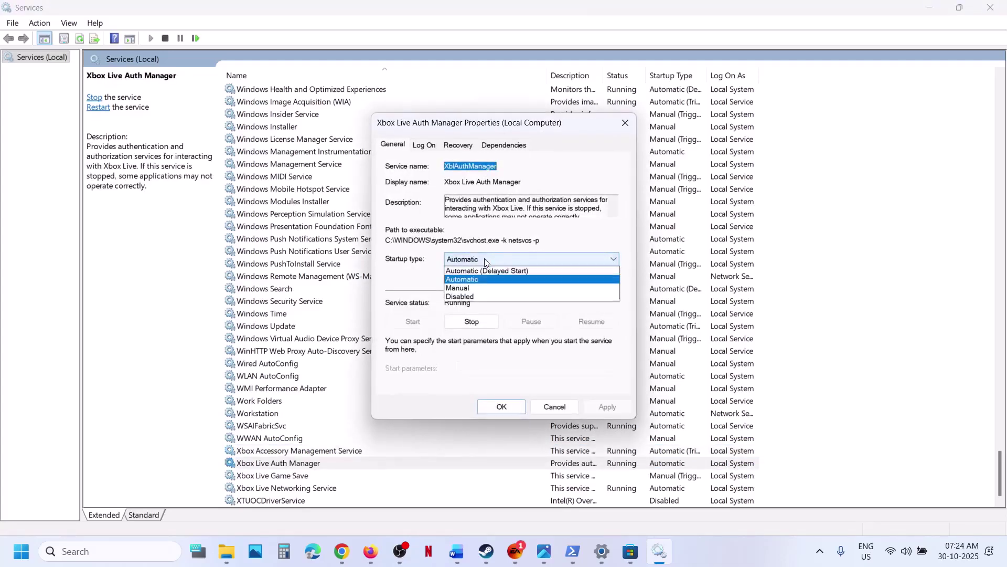
{"action": "left_click", "coordinate": [530, 279]}
{"action": "left_click", "coordinate": [609, 408]}
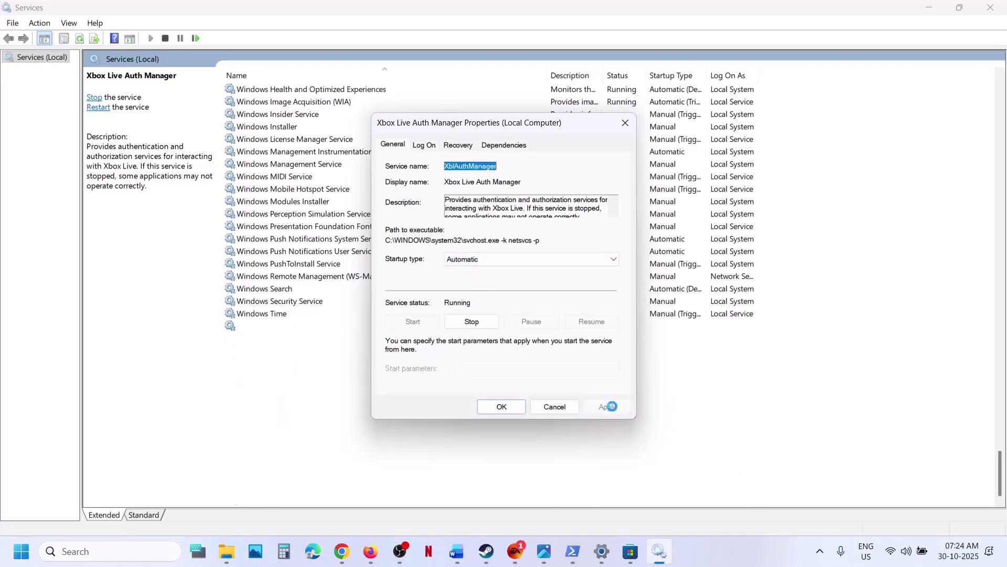
{"action": "left_click", "coordinate": [518, 412]}
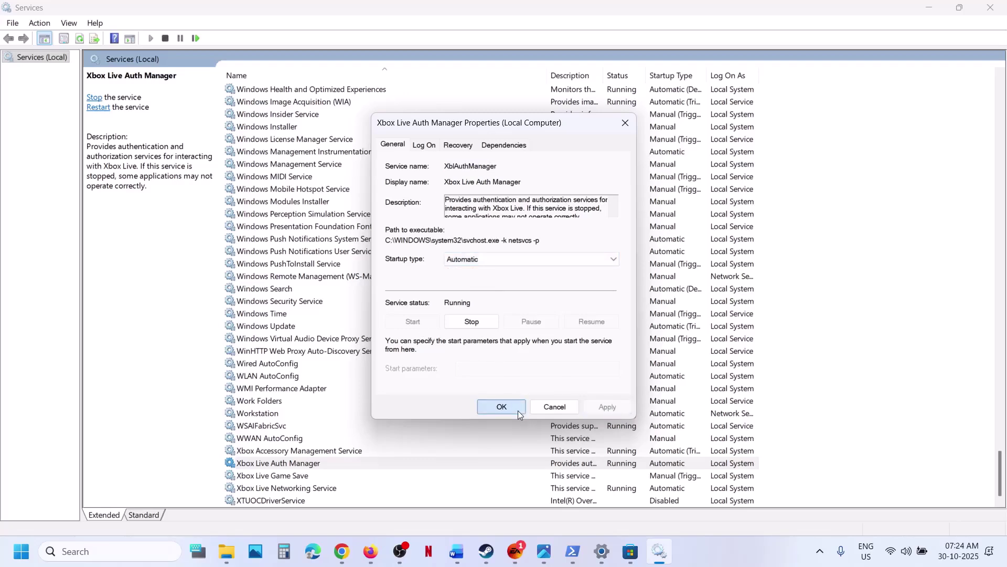
Set Xbox Live Game Save to Automatic and start it; keep Xbox Live Networking Automatic.
{"action": "double_click", "coordinate": [288, 481]}
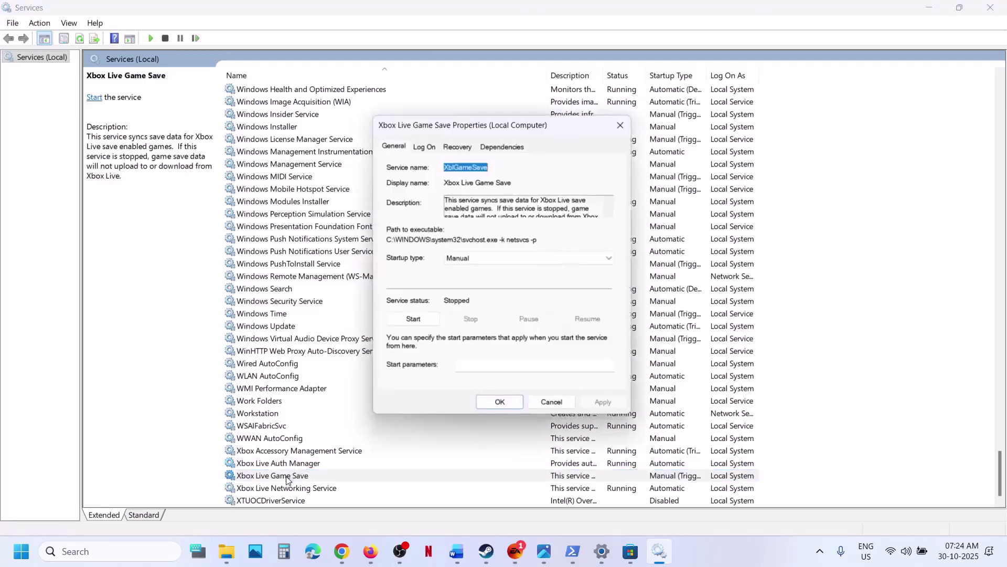
{"action": "left_click", "coordinate": [462, 258]}
{"action": "left_click", "coordinate": [469, 280]}
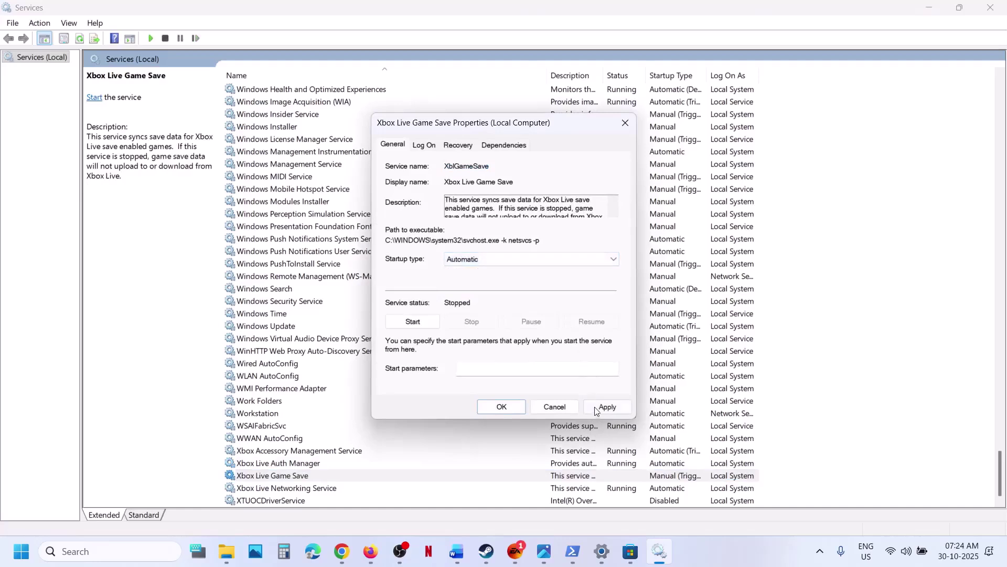
{"action": "left_click", "coordinate": [598, 409]}
{"action": "left_click", "coordinate": [431, 329]}
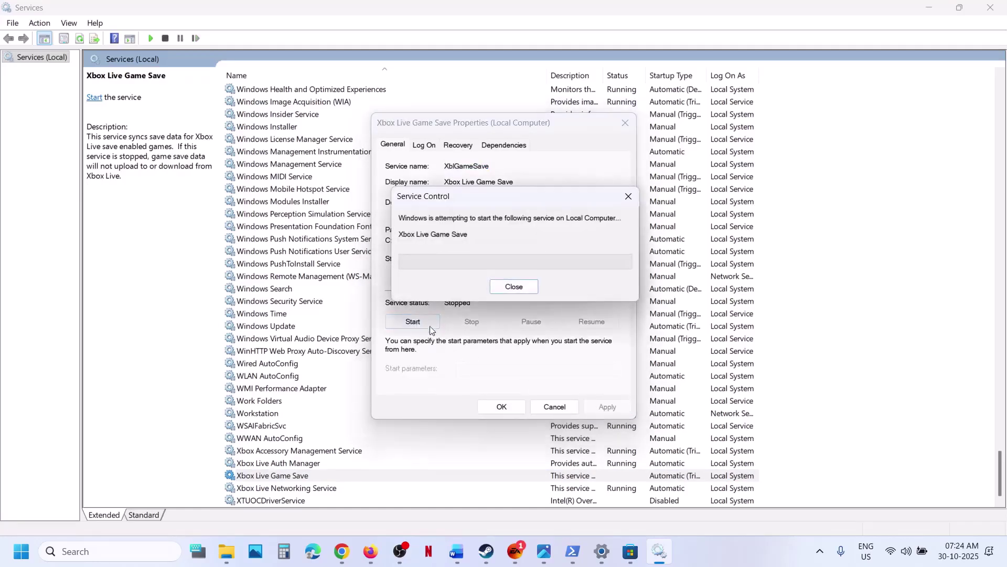
{"action": "left_click", "coordinate": [502, 406]}
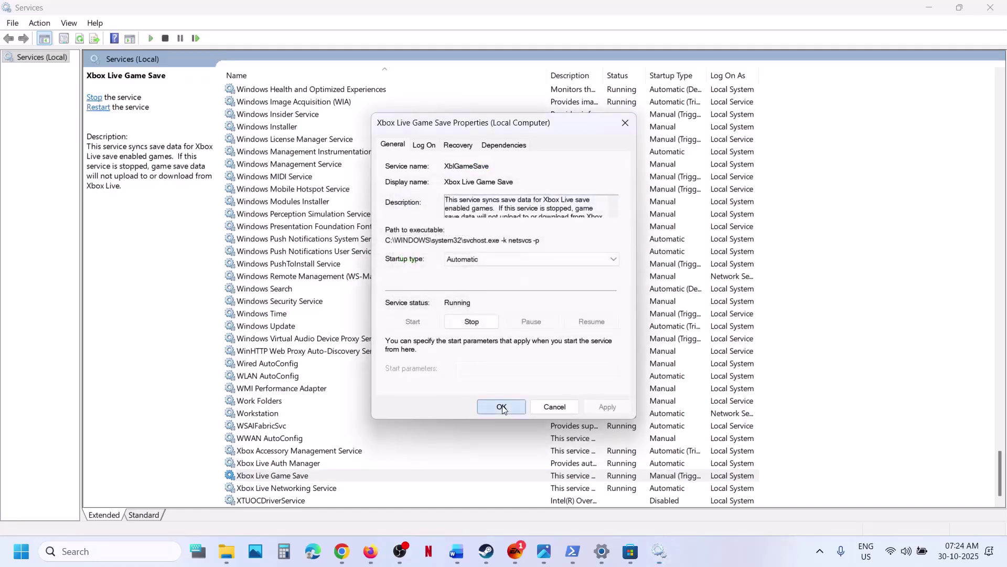
{"action": "double_click", "coordinate": [311, 489]}
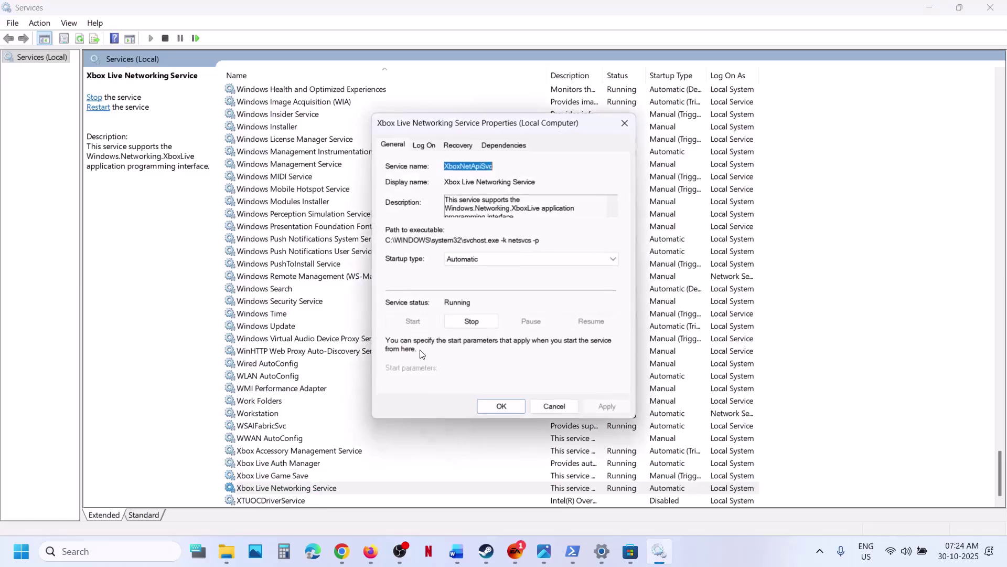
{"action": "left_click", "coordinate": [473, 259]}
{"action": "left_click", "coordinate": [469, 282]}
{"action": "left_click", "coordinate": [608, 407]}
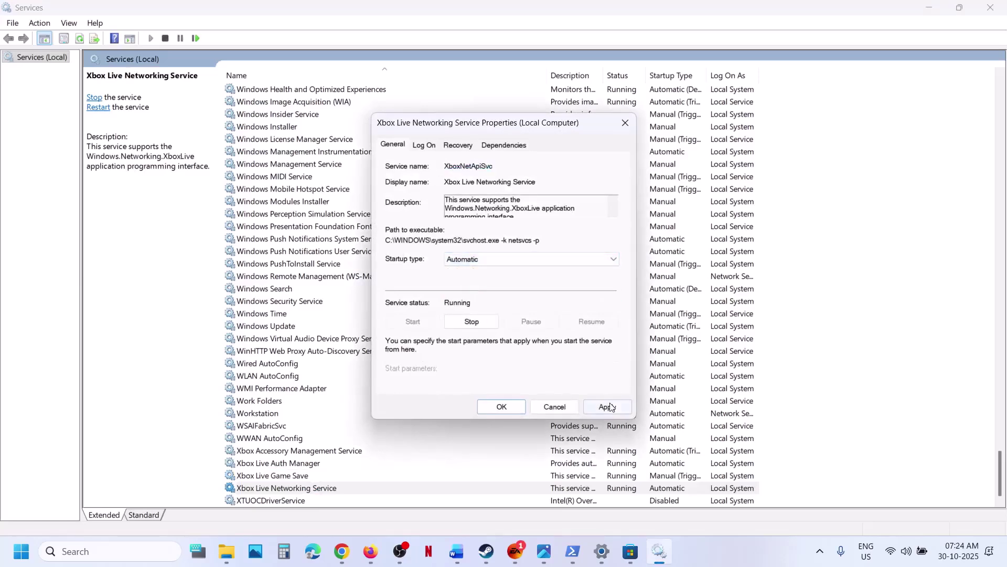
{"action": "left_click", "coordinate": [503, 407]}
Confirm the Windows Update service's startup type is Automatic.
{"action": "double_click", "coordinate": [276, 327]}
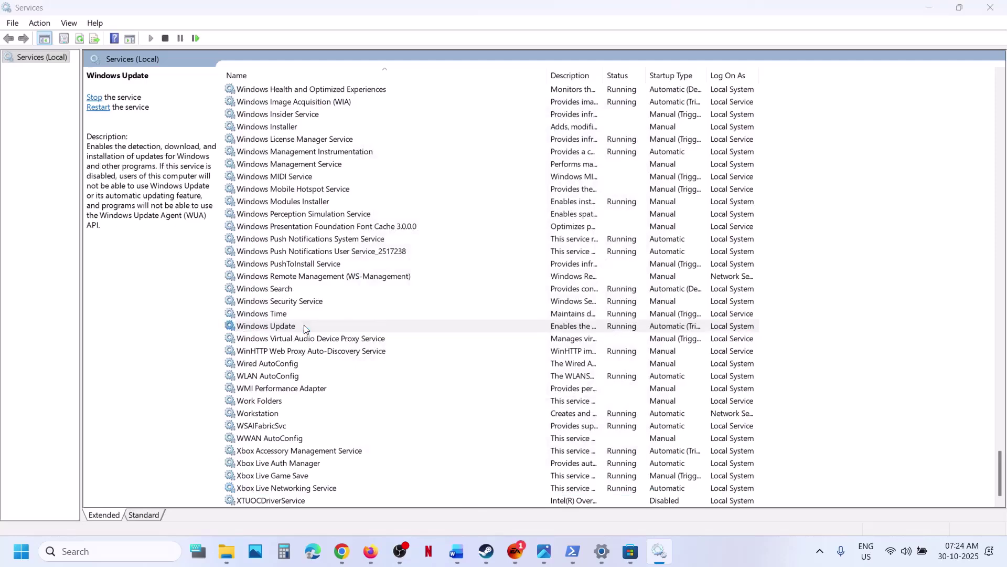
{"action": "left_click", "coordinate": [464, 262]}
{"action": "left_click", "coordinate": [467, 278]}
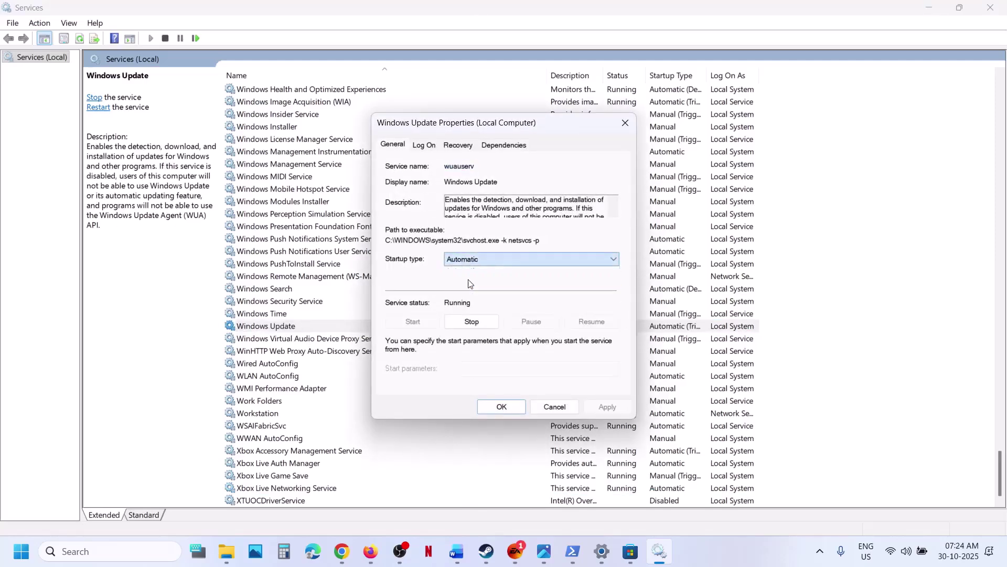
{"action": "left_click", "coordinate": [609, 408]}
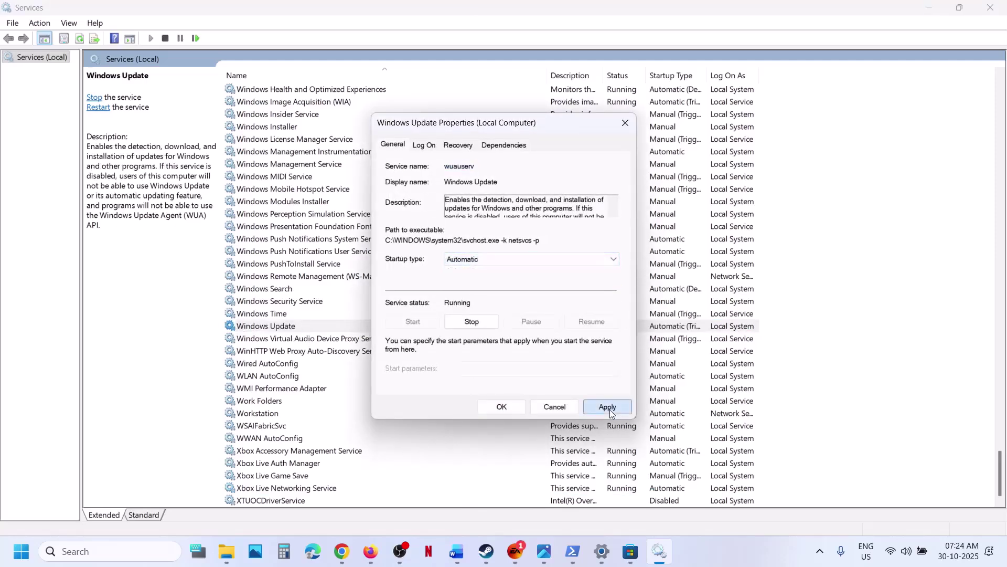
{"action": "left_click", "coordinate": [502, 407]}
Confirm Microsoft Store Install Service's startup type is Automatic.
{"action": "left_click", "coordinate": [354, 252]}
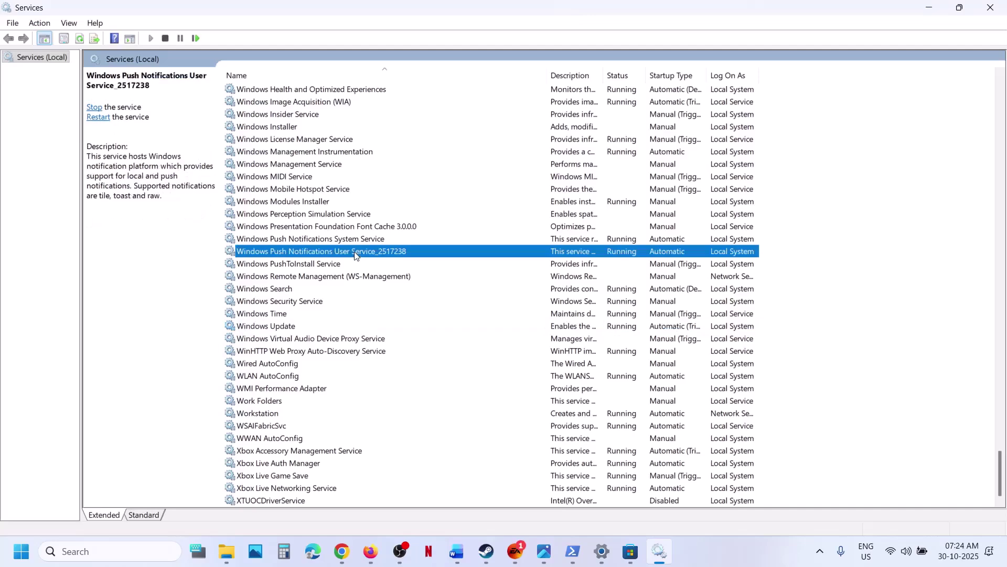
{"action": "key", "text": "m"}
{"action": "left_click", "coordinate": [326, 282]}
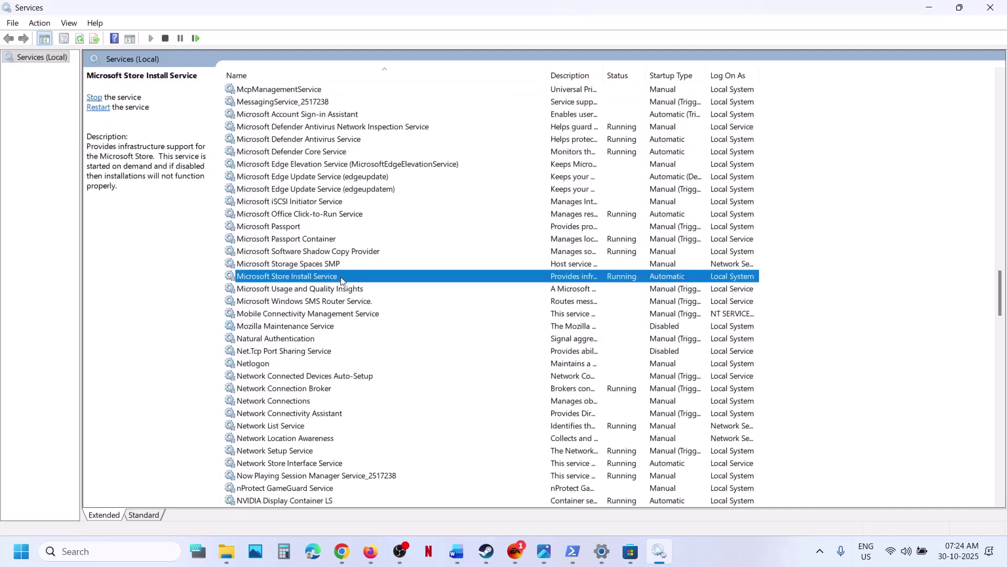
{"action": "double_click", "coordinate": [341, 282]}
{"action": "left_click", "coordinate": [471, 259]}
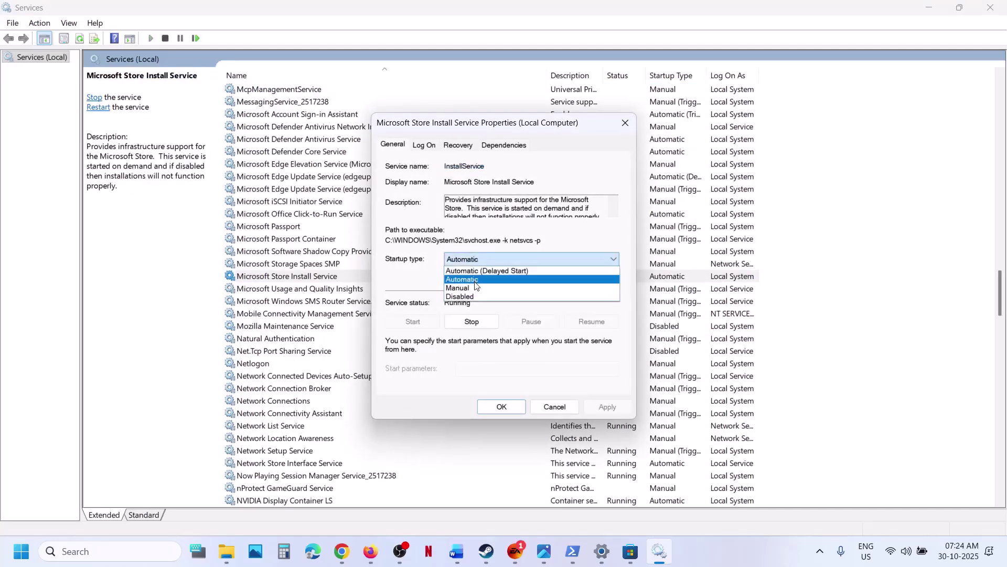
{"action": "left_click", "coordinate": [461, 279]}
{"action": "left_click", "coordinate": [603, 407]}
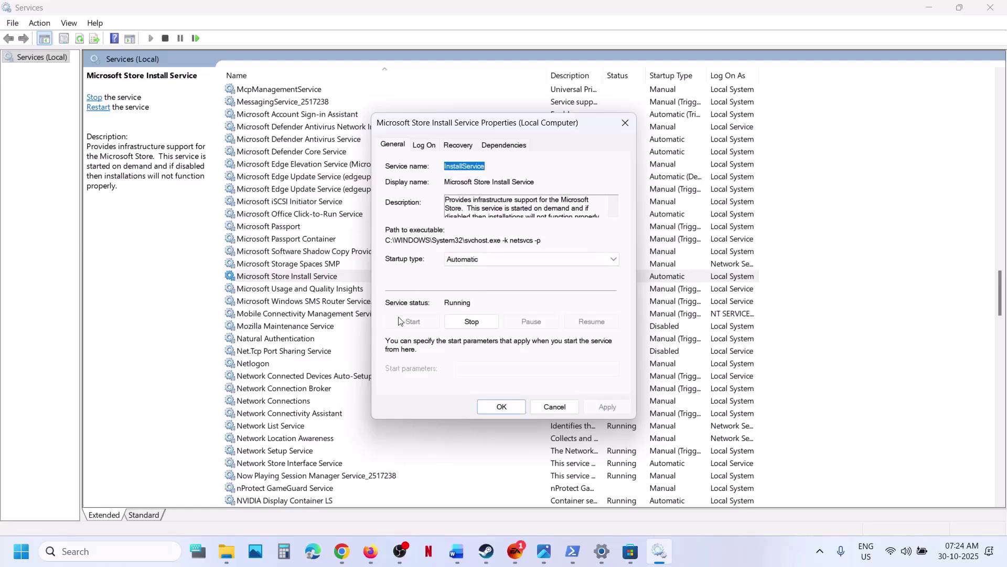
{"action": "left_click", "coordinate": [483, 413]}
{"action": "left_click", "coordinate": [344, 334]}
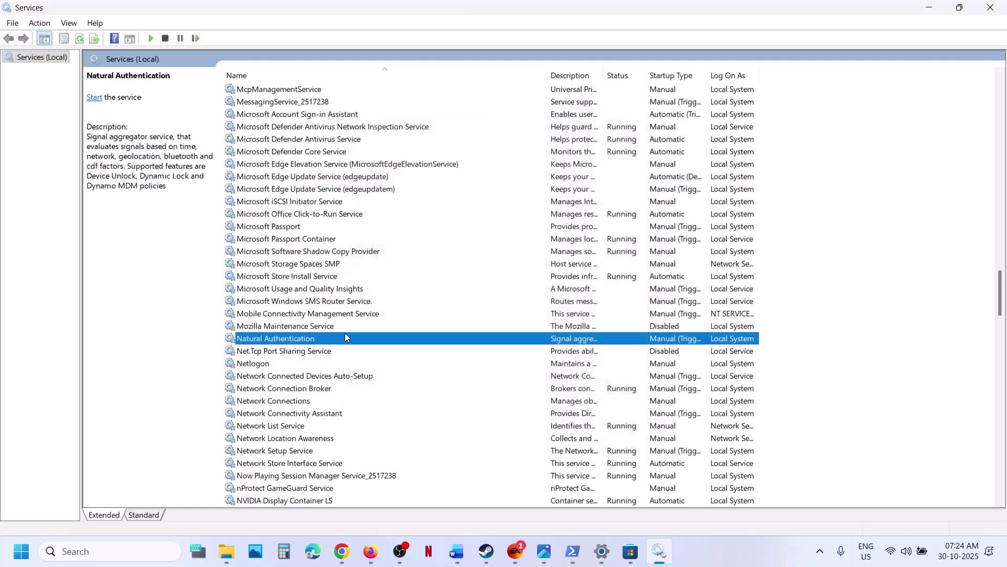
{"action": "key", "text": "g"}
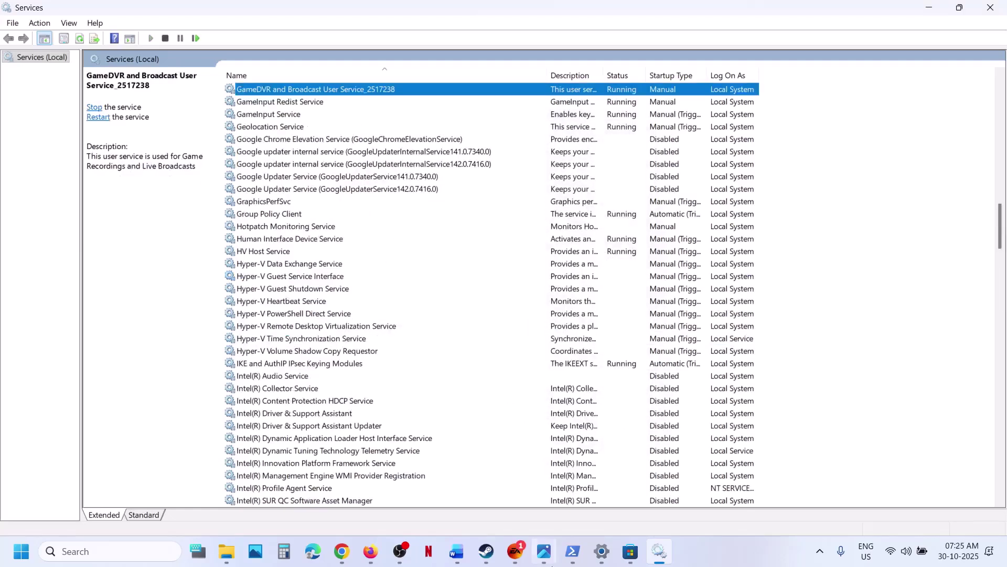
Restart both Gaming Services entries in Services, then close the Services window.
{"action": "left_click", "coordinate": [626, 557]}
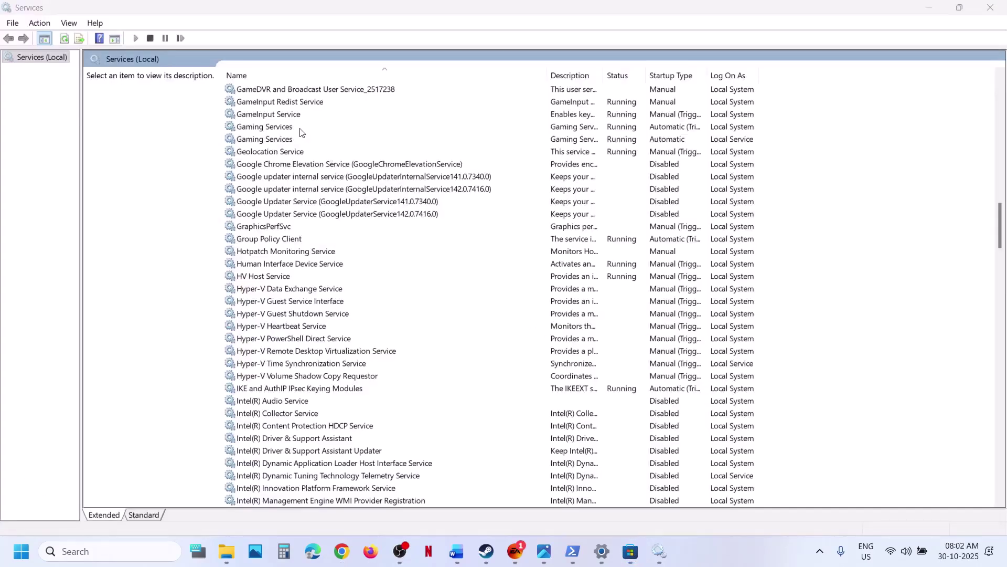
{"action": "left_click", "coordinate": [301, 133]}
{"action": "right_click", "coordinate": [311, 135]}
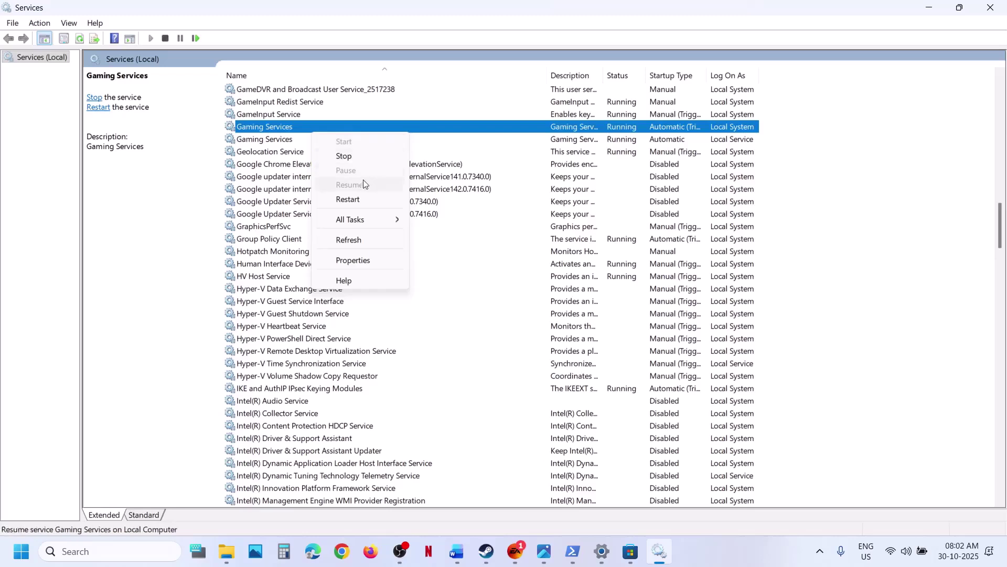
{"action": "left_click", "coordinate": [362, 200]}
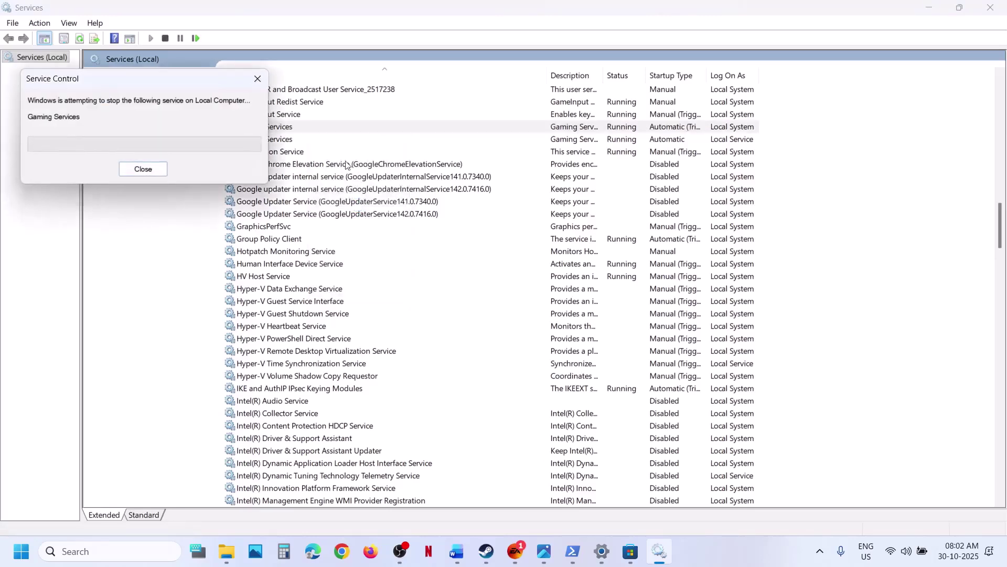
{"action": "left_click", "coordinate": [292, 140]}
{"action": "right_click", "coordinate": [292, 141]}
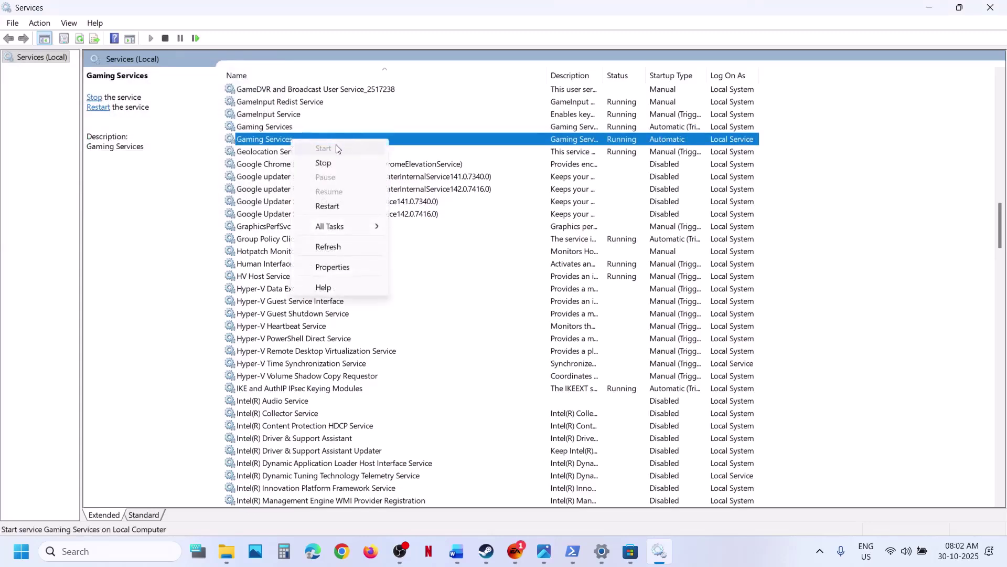
{"action": "left_click", "coordinate": [351, 212]}
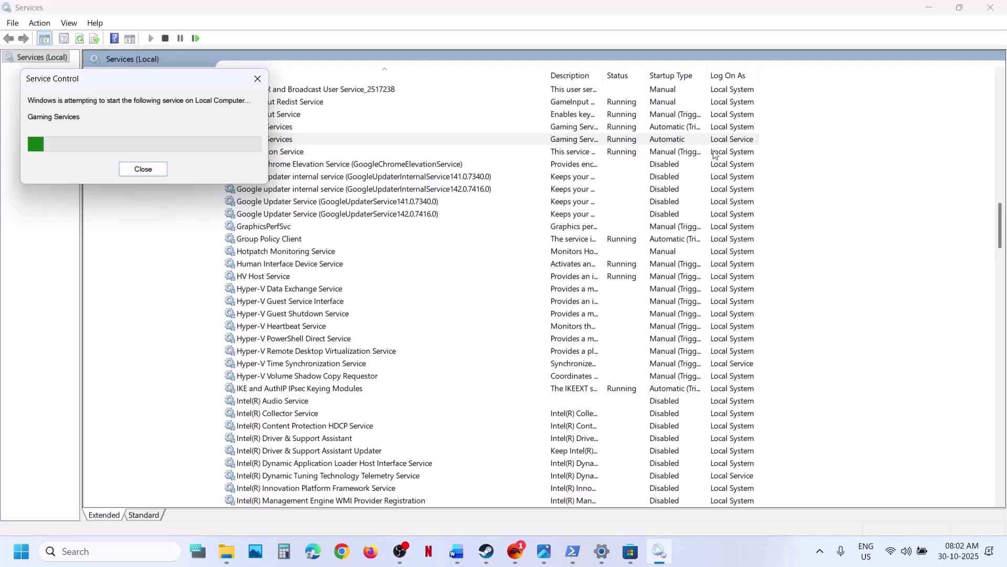
{"action": "left_click", "coordinate": [1003, 12]}
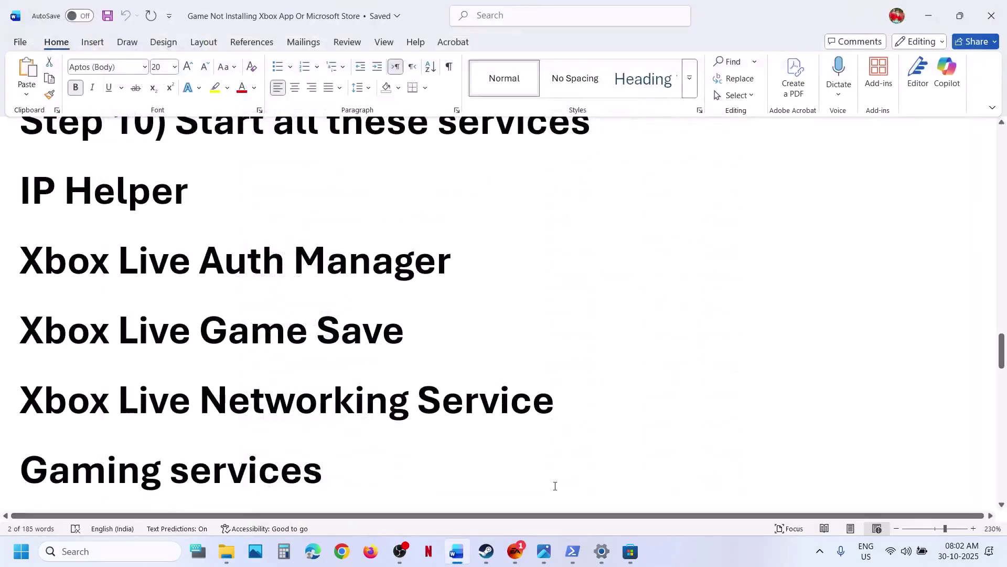
Start a check for new updates on the Windows Update page in Settings.
{"action": "scroll", "coordinate": [471, 333], "scroll_direction": "down", "scroll_amount": 6}
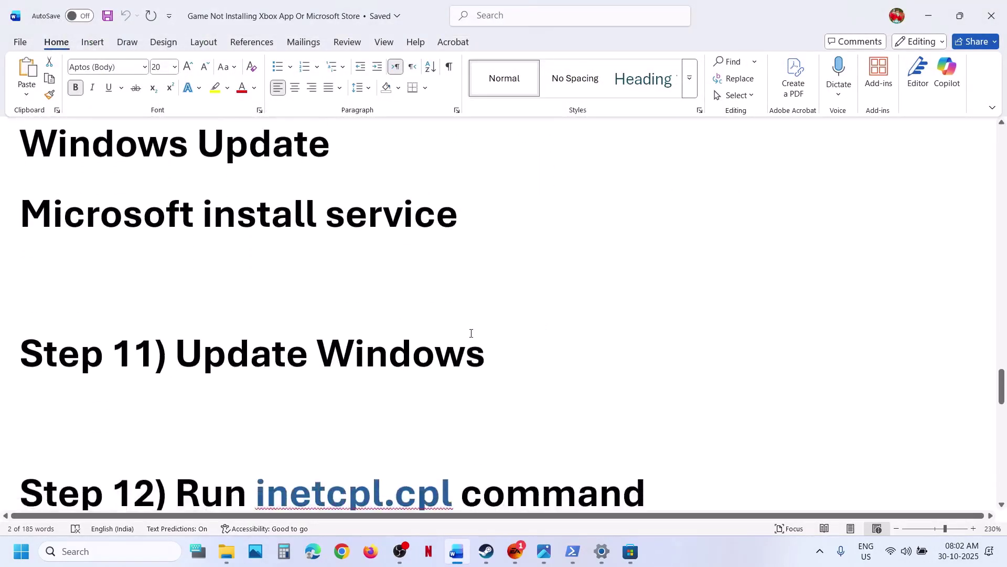
{"action": "key", "text": "alt+Tab"}
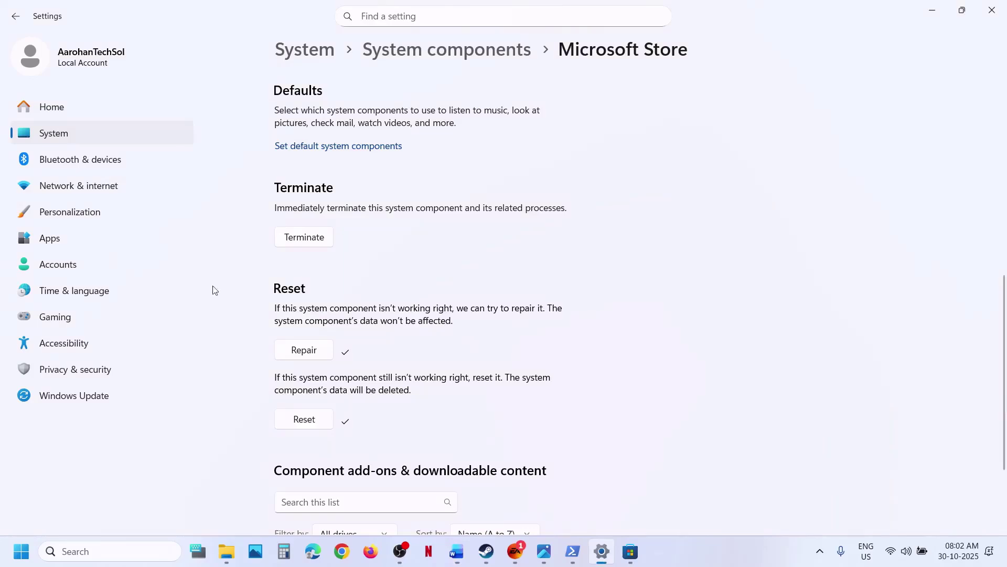
{"action": "left_click", "coordinate": [83, 396]}
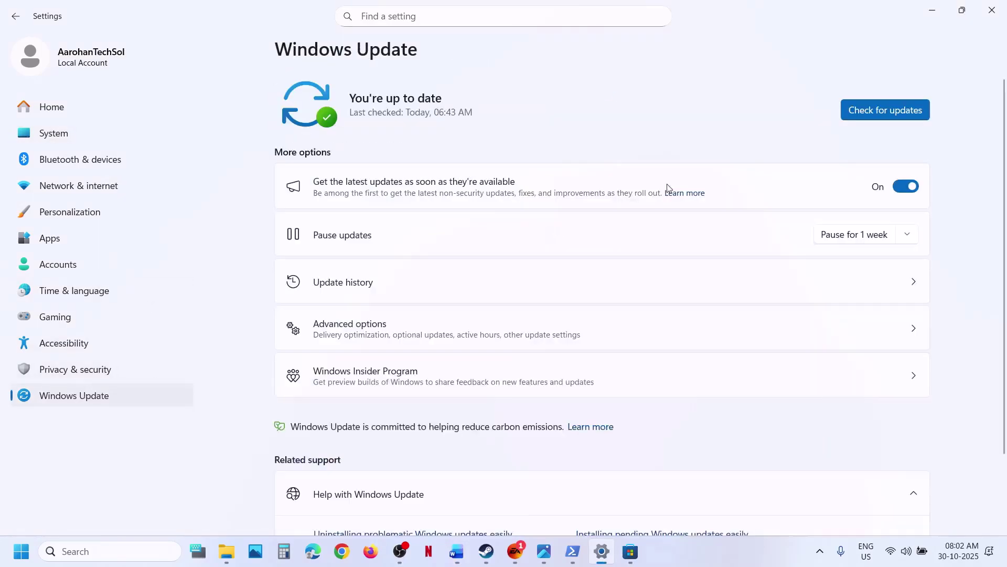
{"action": "left_click", "coordinate": [880, 111]}
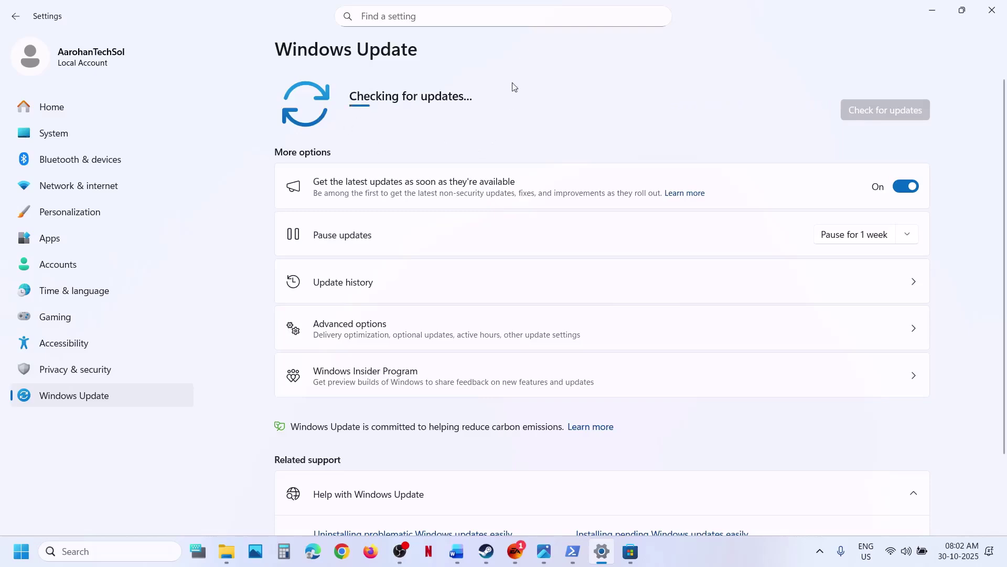
Show the Start menu's power options, then bring the Word guide back at Step 12.
{"action": "left_click", "coordinate": [16, 540]}
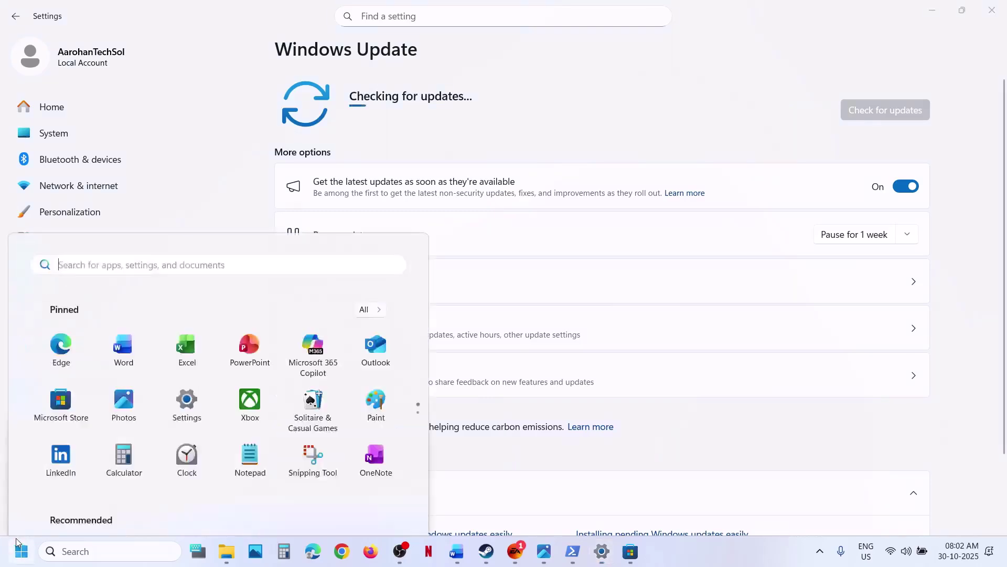
{"action": "left_click", "coordinate": [382, 506]}
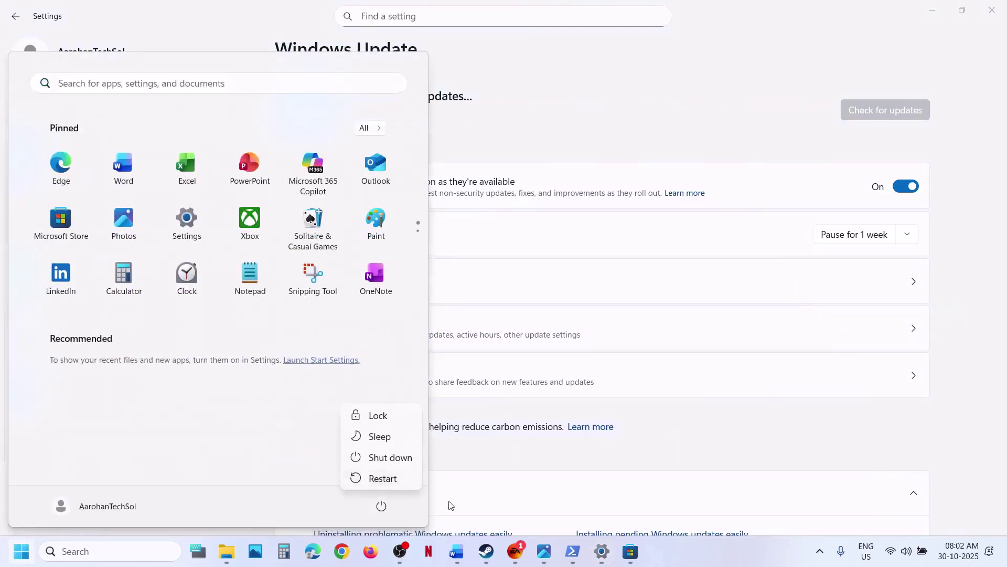
{"action": "left_click", "coordinate": [457, 551]}
{"action": "scroll", "coordinate": [403, 360], "scroll_direction": "down", "scroll_amount": 3}
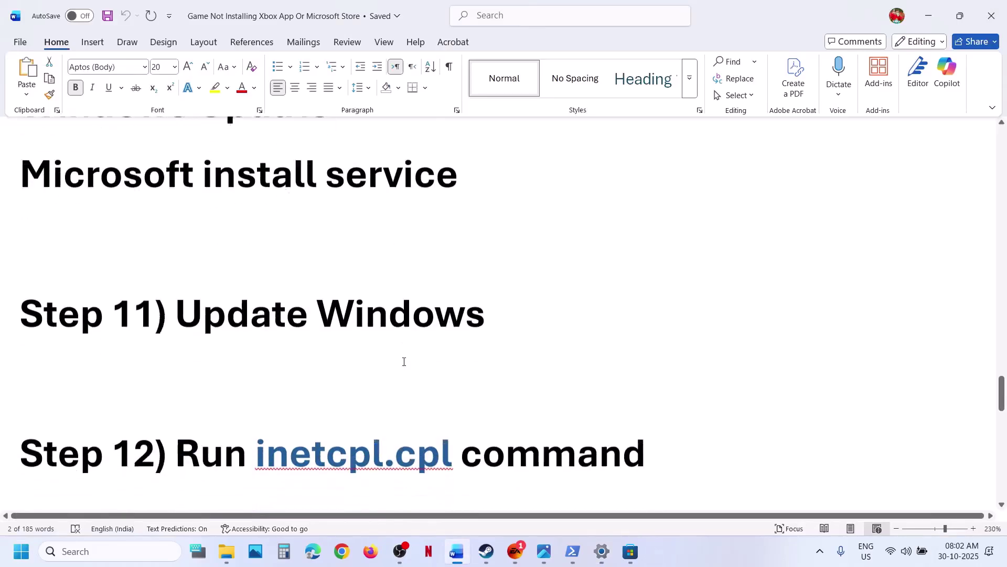
{"action": "left_click_drag", "start_coordinate": [458, 375], "coordinate": [293, 369]}
{"action": "key", "text": "ctrl+c"}
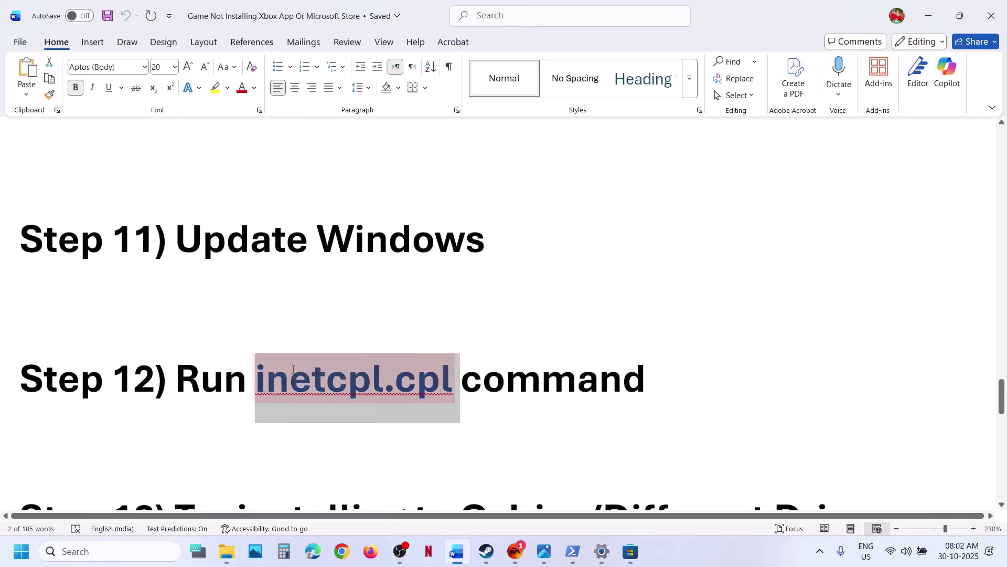
{"action": "left_click", "coordinate": [100, 552]}
{"action": "key", "text": "ctrl+v"}
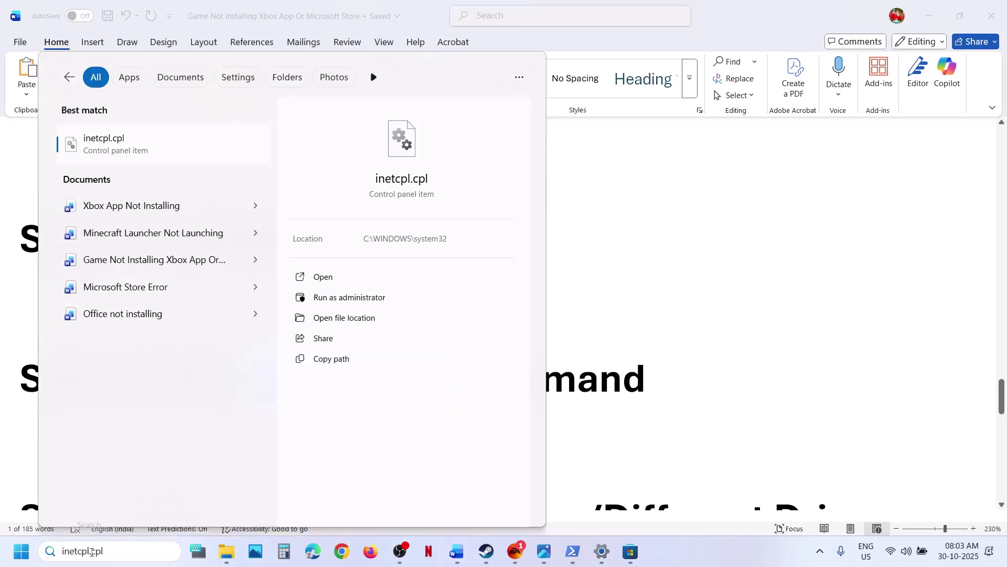
{"action": "left_click", "coordinate": [122, 142]}
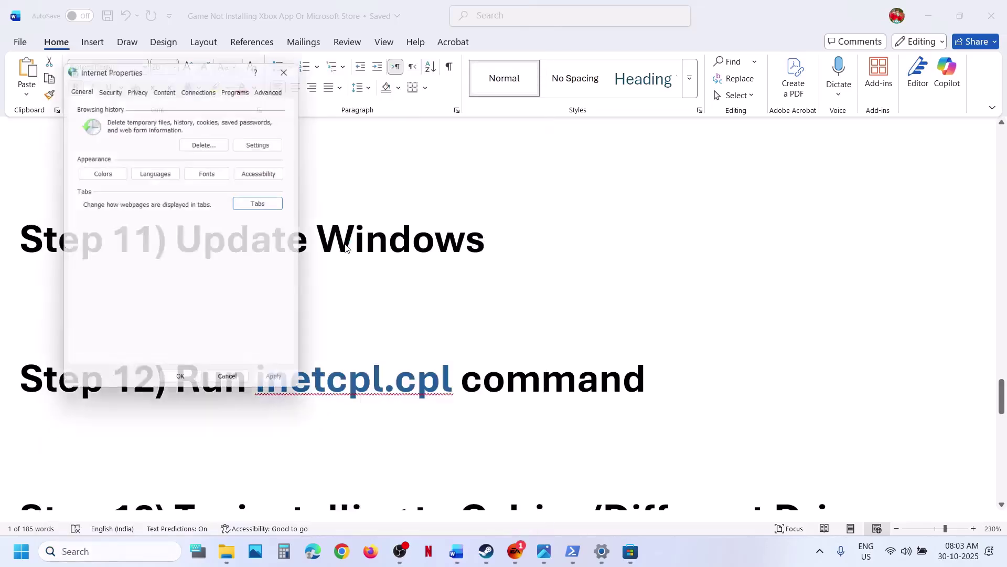
{"action": "left_click", "coordinate": [281, 87]}
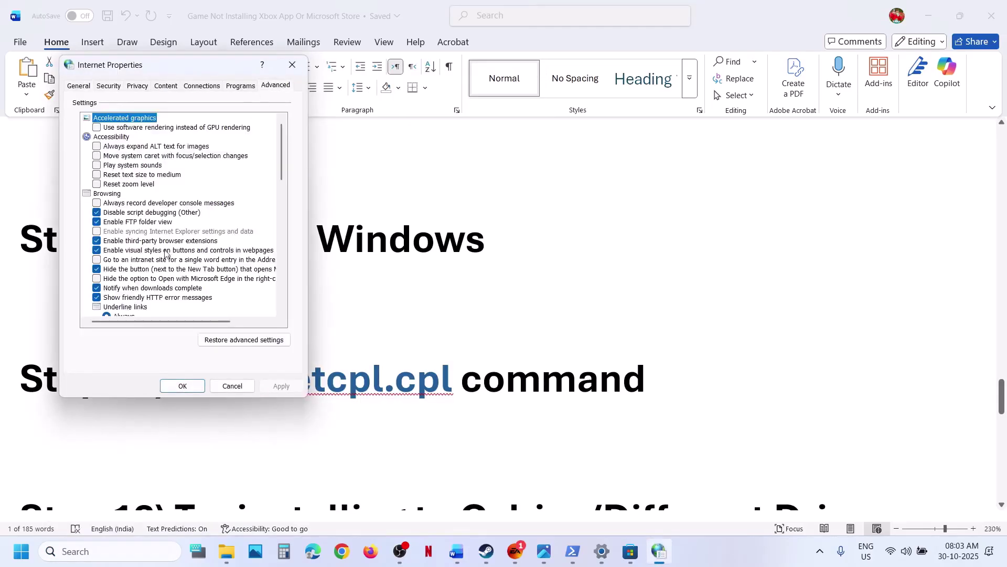
{"action": "scroll", "coordinate": [165, 253], "scroll_direction": "down", "scroll_amount": 15}
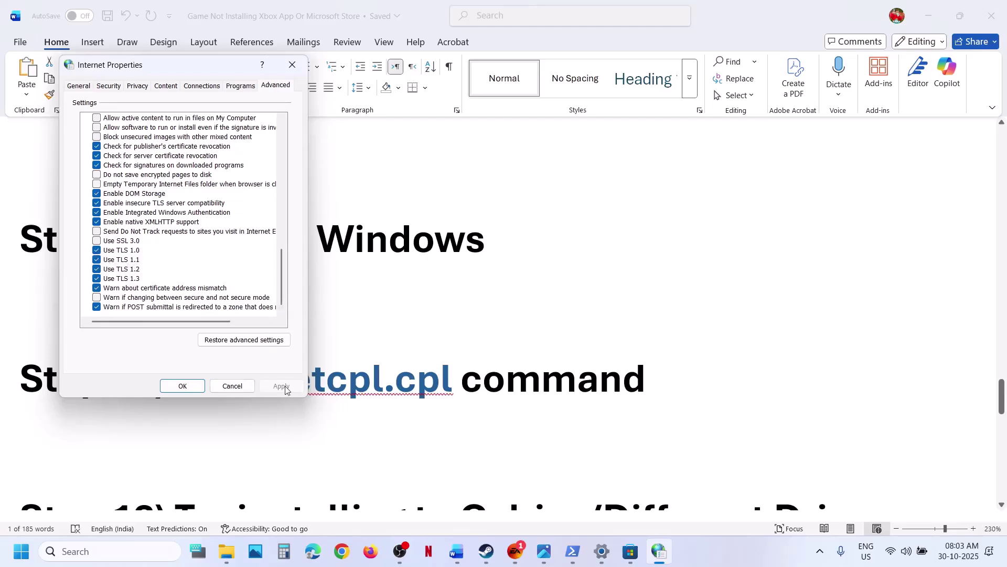
{"action": "left_click", "coordinate": [181, 386]}
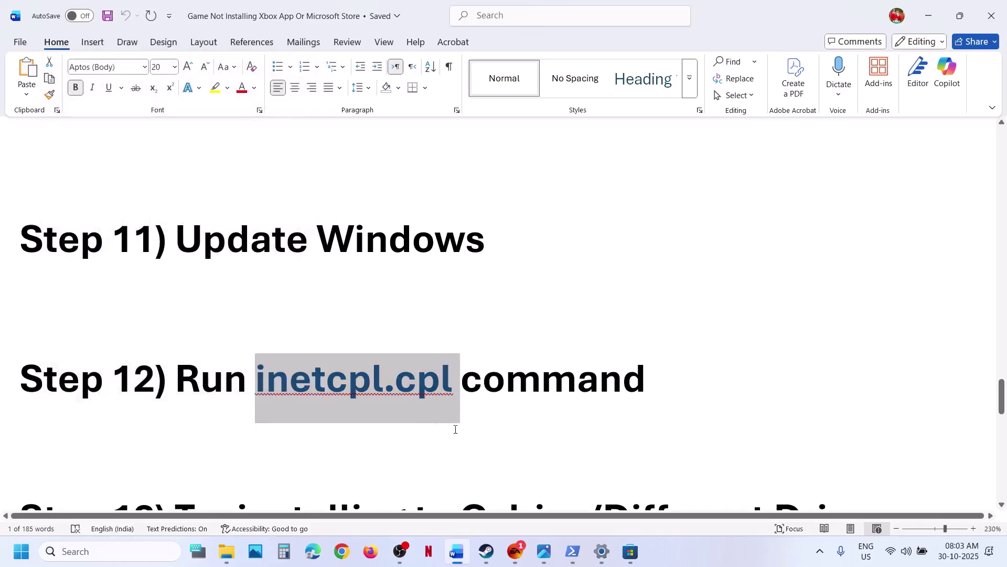
{"action": "scroll", "coordinate": [422, 417], "scroll_direction": "down", "scroll_amount": 3}
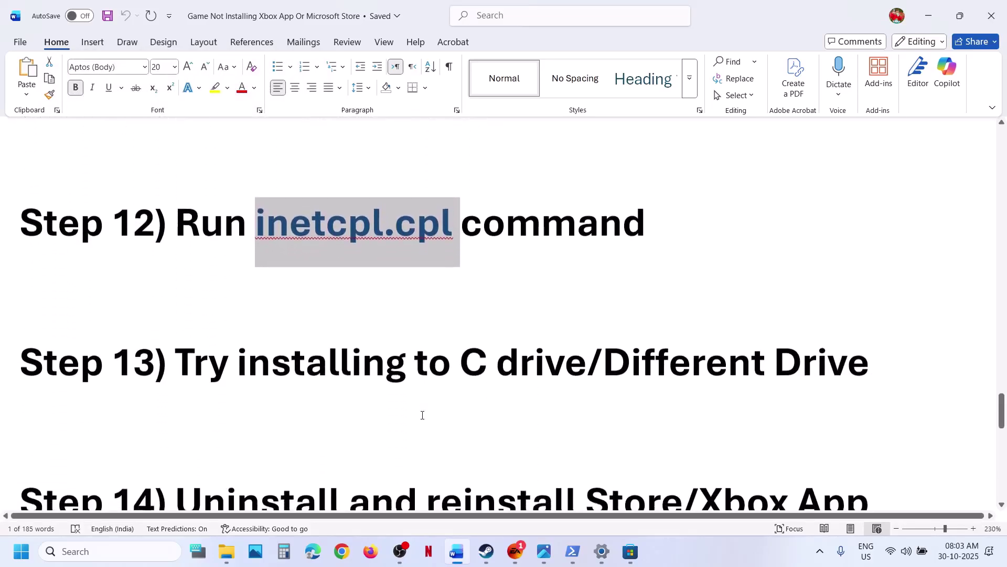
Toggle the Game Bar overlay, dismiss Get ready to play, and open the Xbox account menu's settings.
{"action": "left_click_drag", "start_coordinate": [255, 385], "coordinate": [748, 400]}
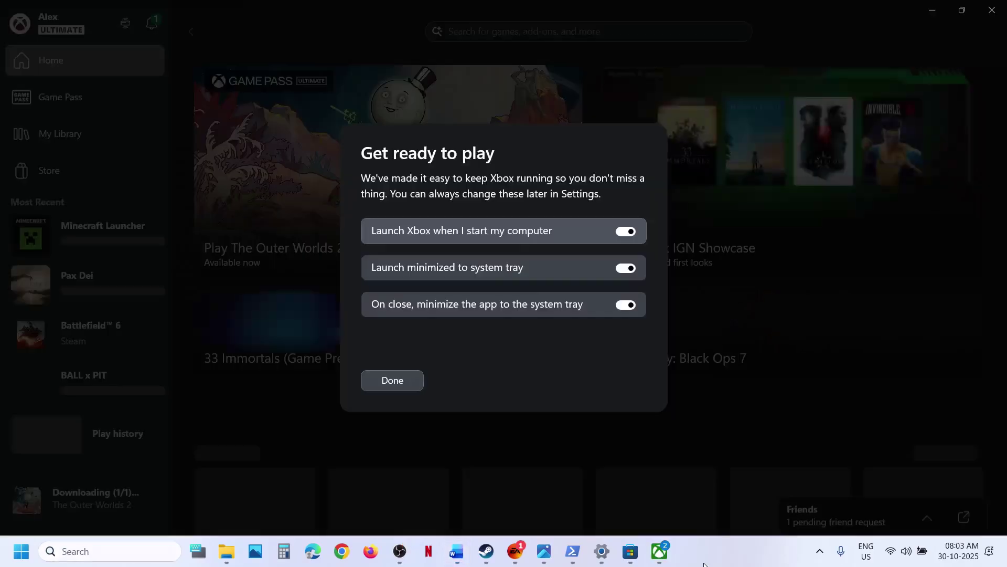
{"action": "key", "text": "super+g"}
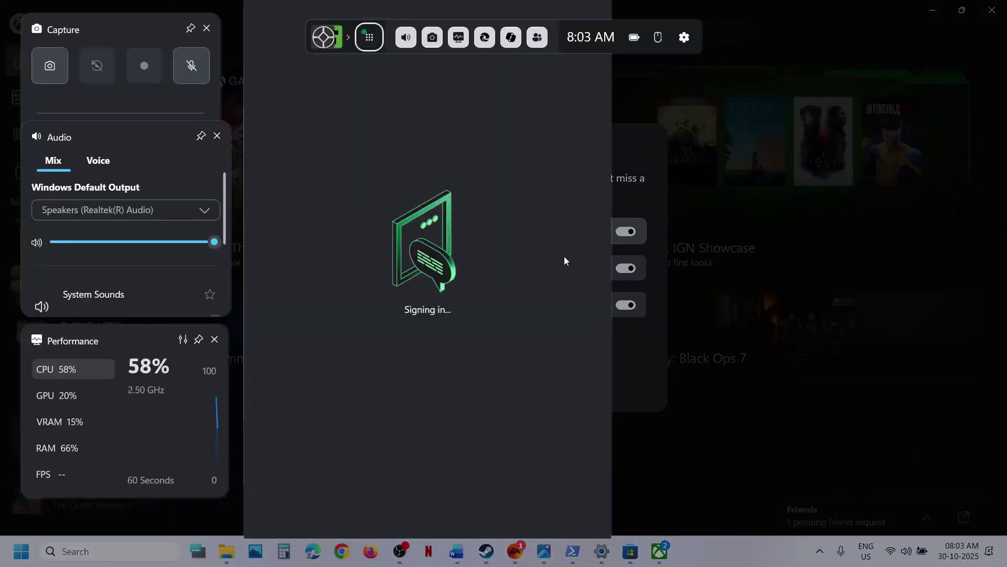
{"action": "key", "text": "super+g"}
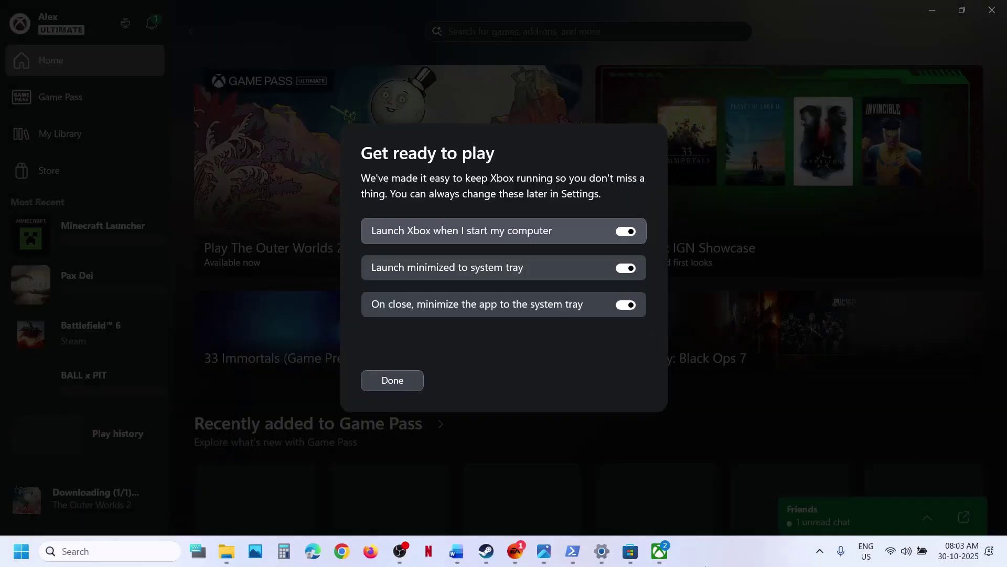
{"action": "left_click", "coordinate": [393, 380]}
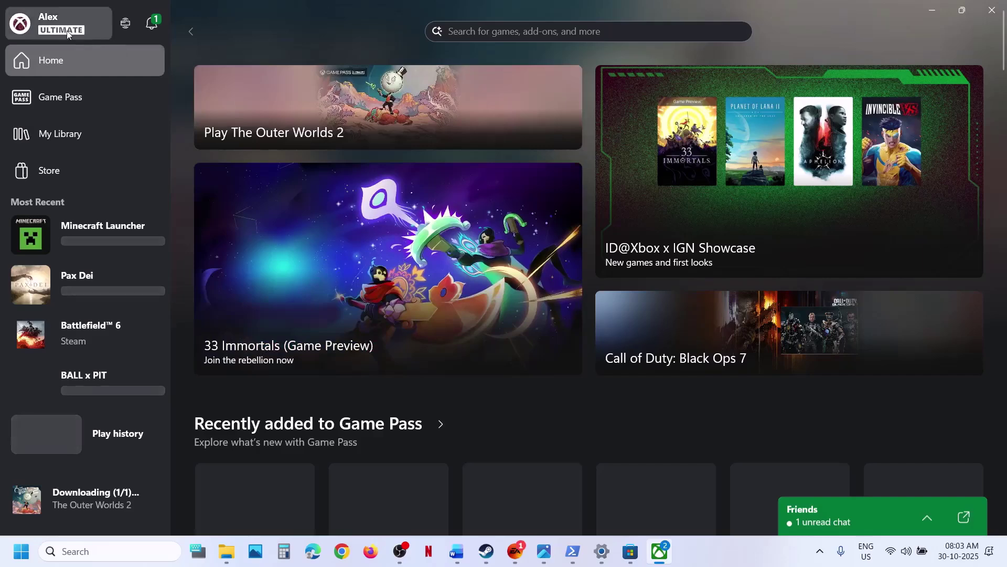
{"action": "left_click", "coordinate": [67, 33]}
{"action": "left_click", "coordinate": [251, 158]}
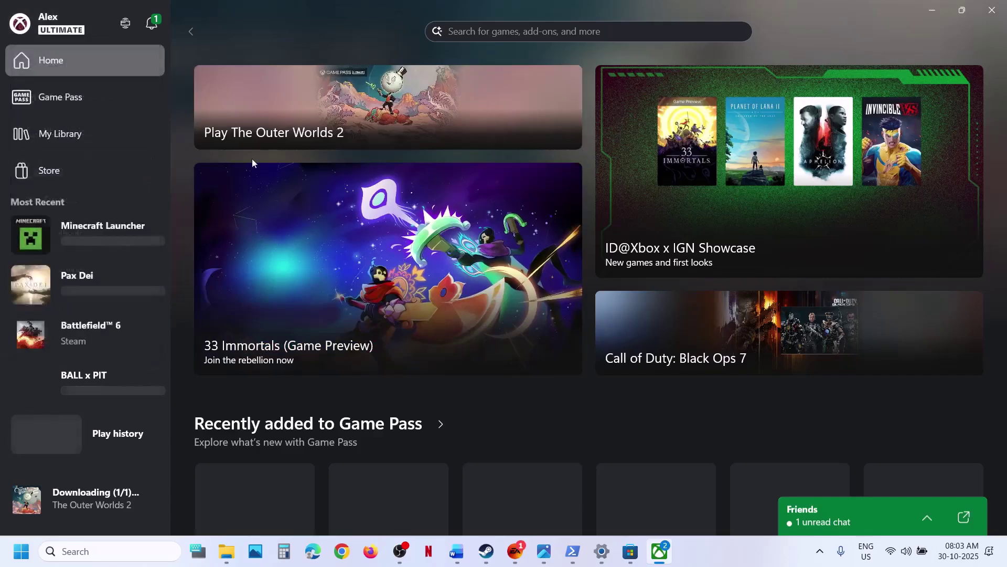
Show Install Options, confirming games install to C:\XboxGames on drive C (326.3 GB free).
{"action": "left_click", "coordinate": [321, 197]}
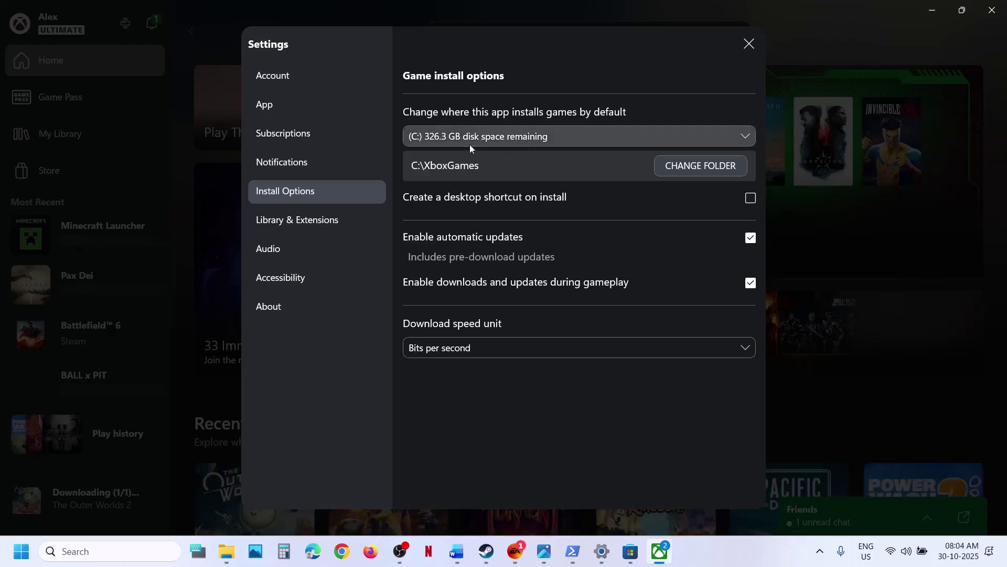
Close Xbox Settings, open The Outer Worlds 2 page, and scroll the Word guide to Step 14.
{"action": "left_click", "coordinate": [749, 44]}
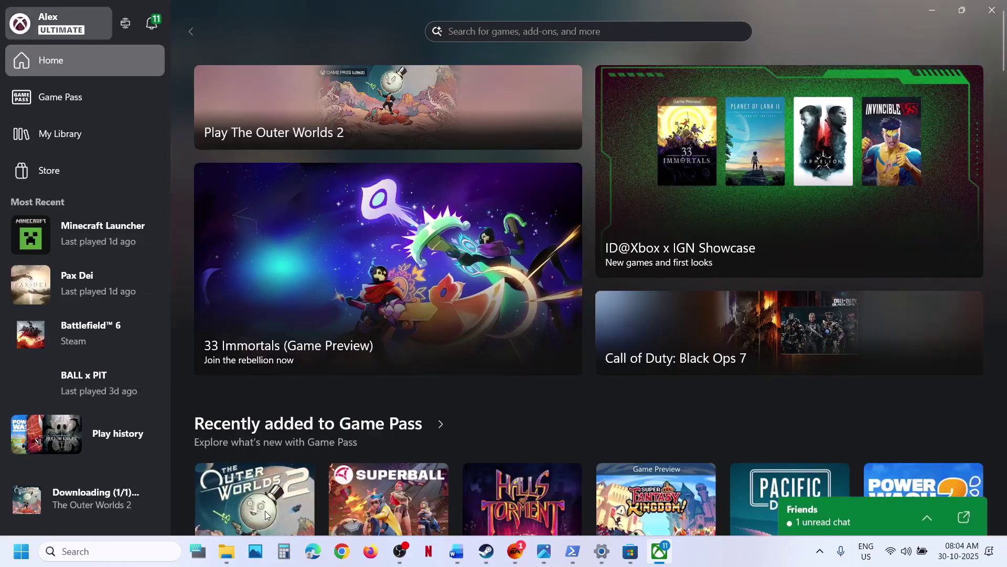
{"action": "left_click", "coordinate": [255, 499]}
{"action": "left_click", "coordinate": [555, 557]}
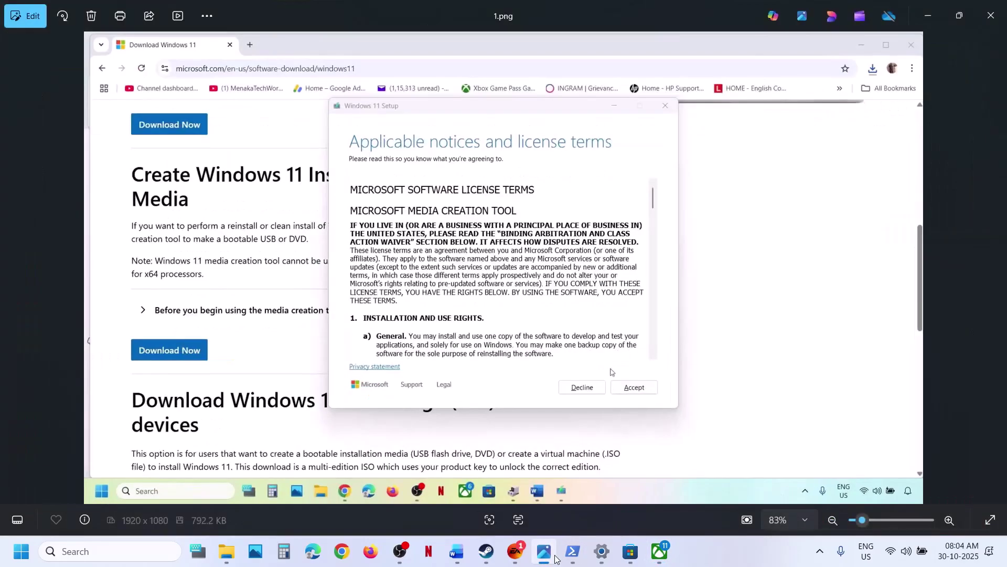
{"action": "left_click", "coordinate": [555, 558]}
{"action": "left_click", "coordinate": [460, 554]}
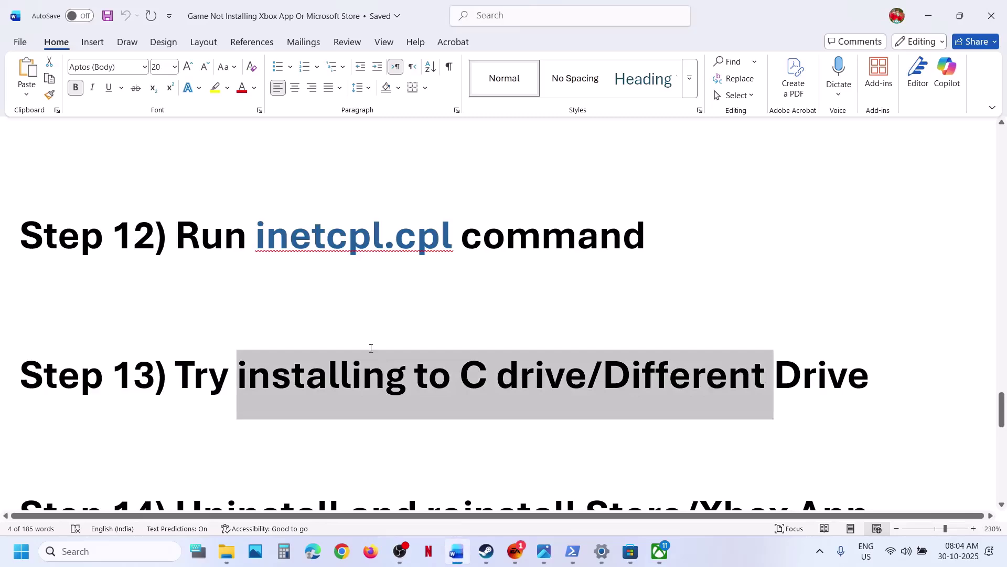
{"action": "scroll", "coordinate": [371, 349], "scroll_direction": "down", "scroll_amount": 5}
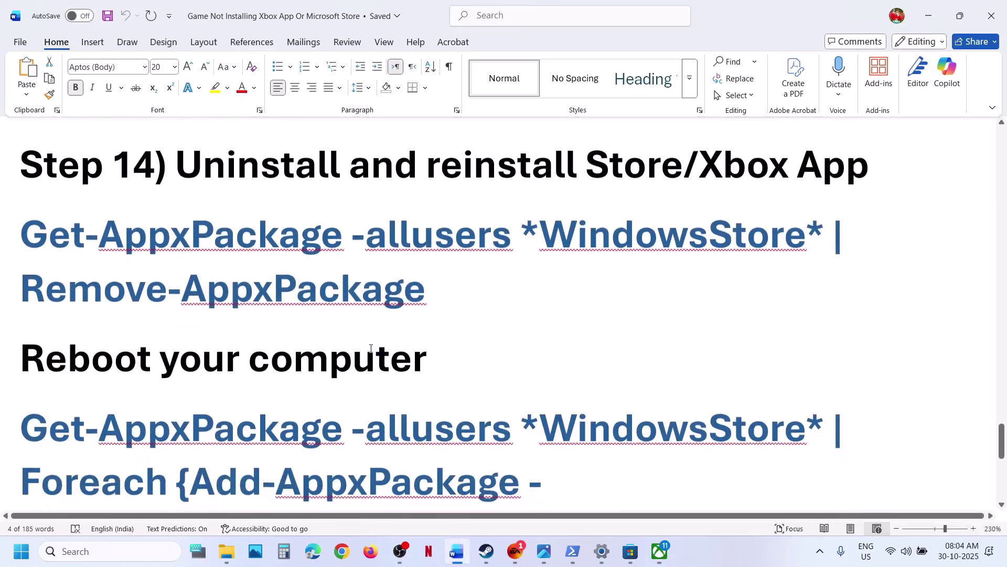
Search 'xbox' in Windows search and uninstall the Xbox app, then return to the guide.
{"action": "left_click", "coordinate": [121, 550]}
{"action": "type", "text": "xbox"}
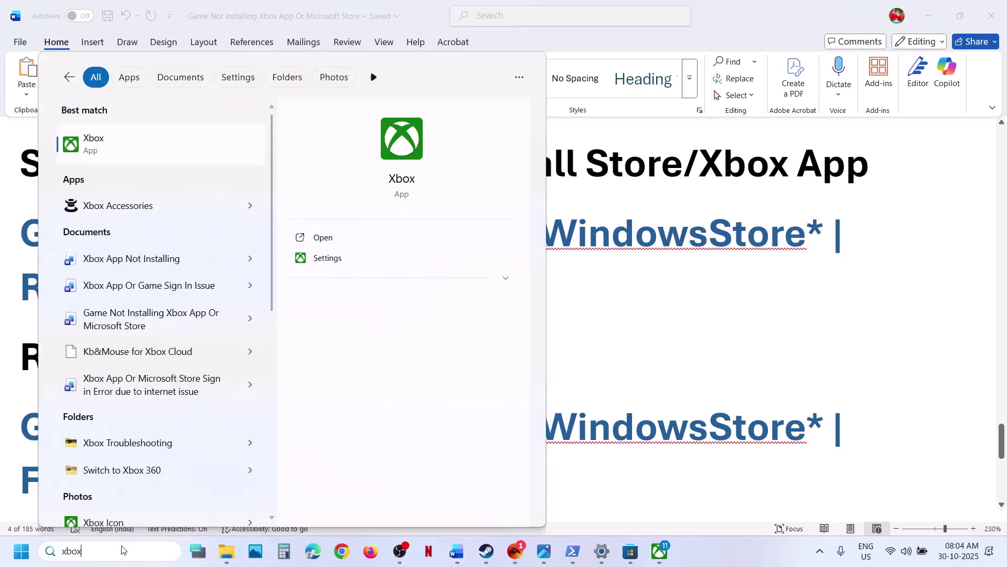
{"action": "right_click", "coordinate": [110, 152]}
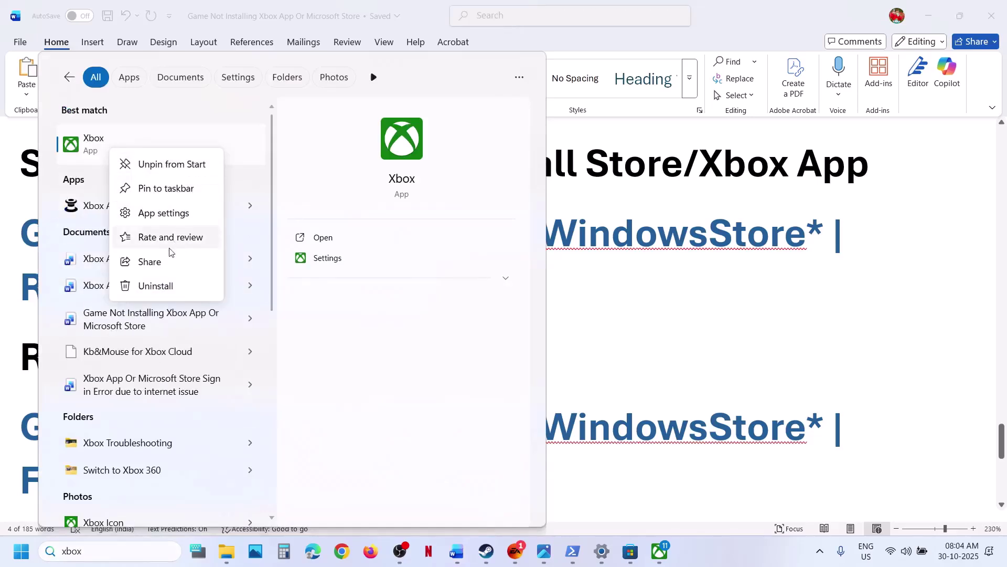
{"action": "left_click", "coordinate": [164, 285]}
{"action": "left_click", "coordinate": [247, 296]}
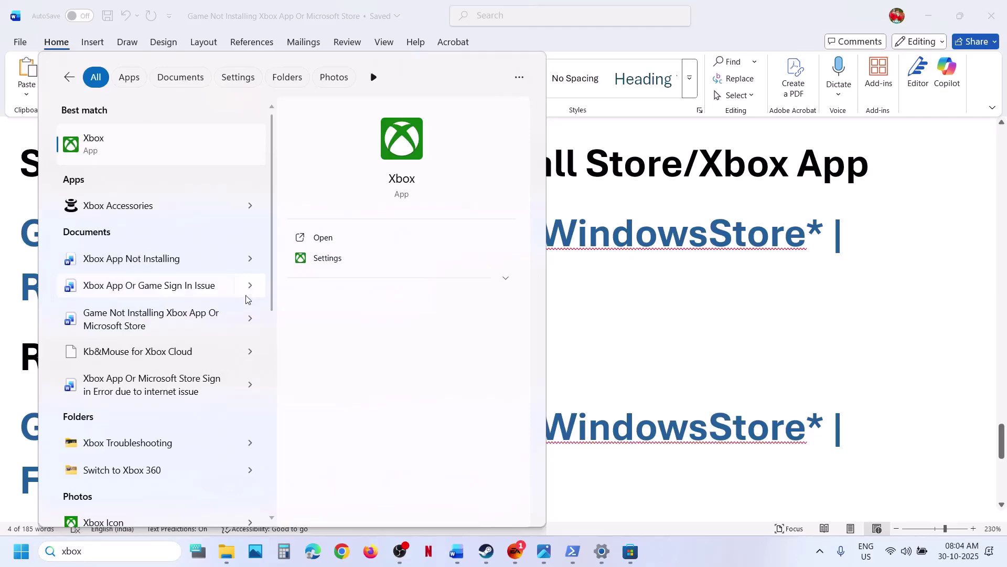
{"action": "left_click", "coordinate": [664, 257]}
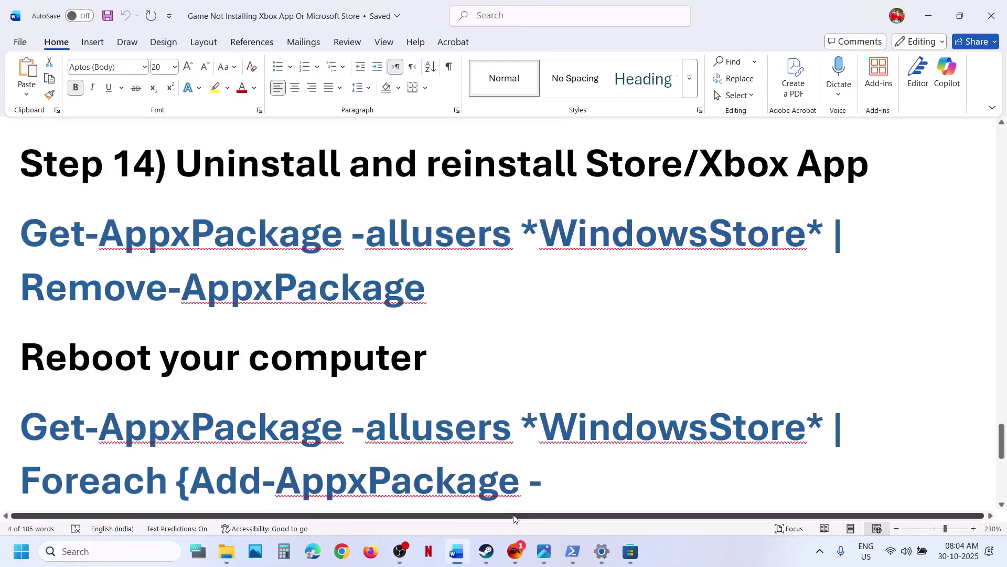
Search 'xbox app' in Microsoft Store and start installing the Xbox app with Get.
{"action": "left_click", "coordinate": [630, 551]}
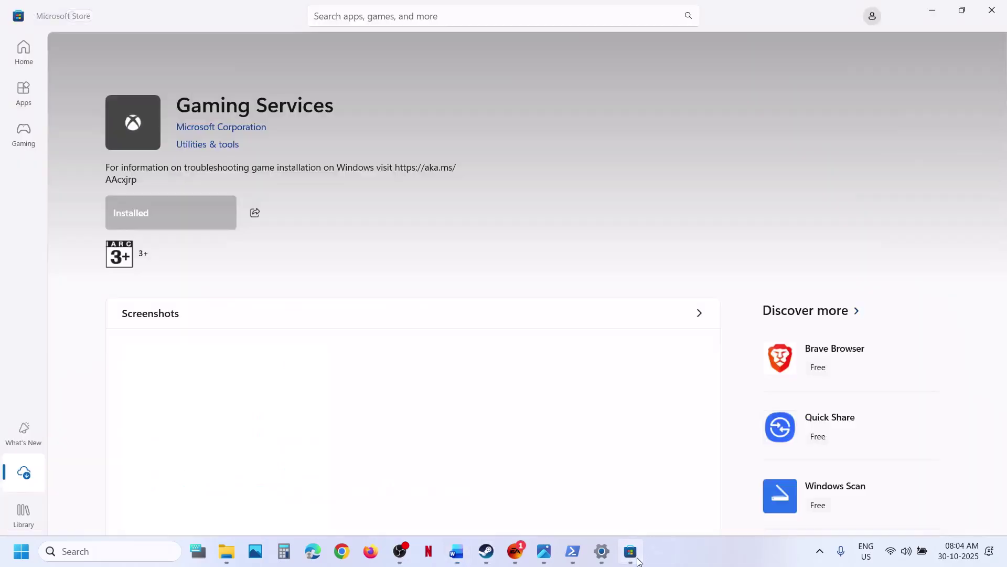
{"action": "left_click", "coordinate": [338, 20]}
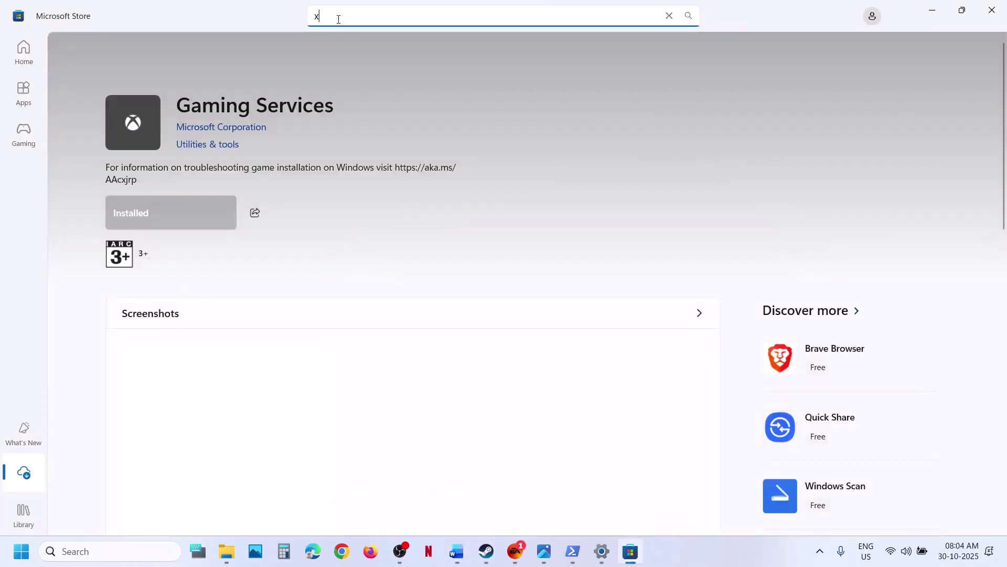
{"action": "type", "text": "xbox app"}
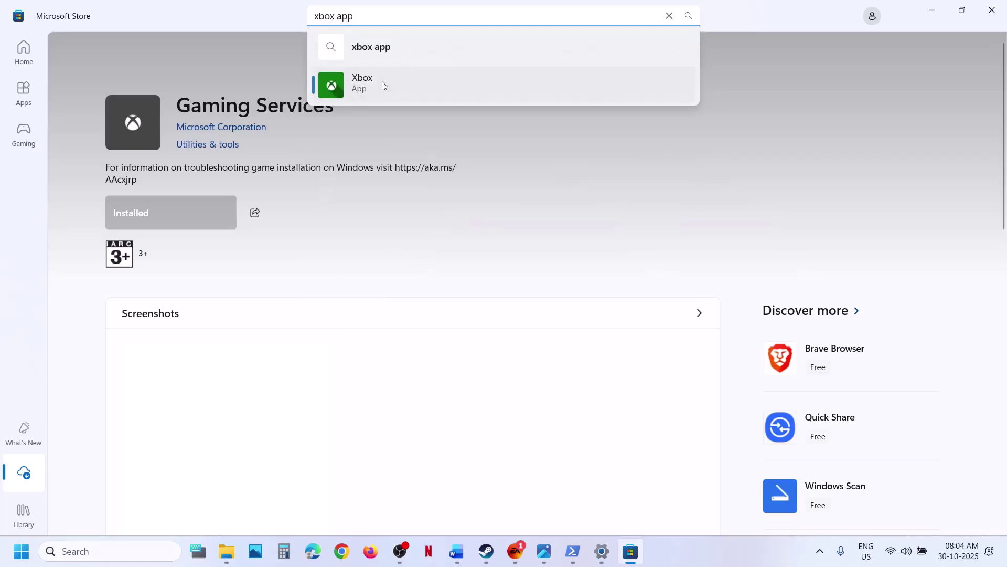
{"action": "left_click", "coordinate": [382, 82]}
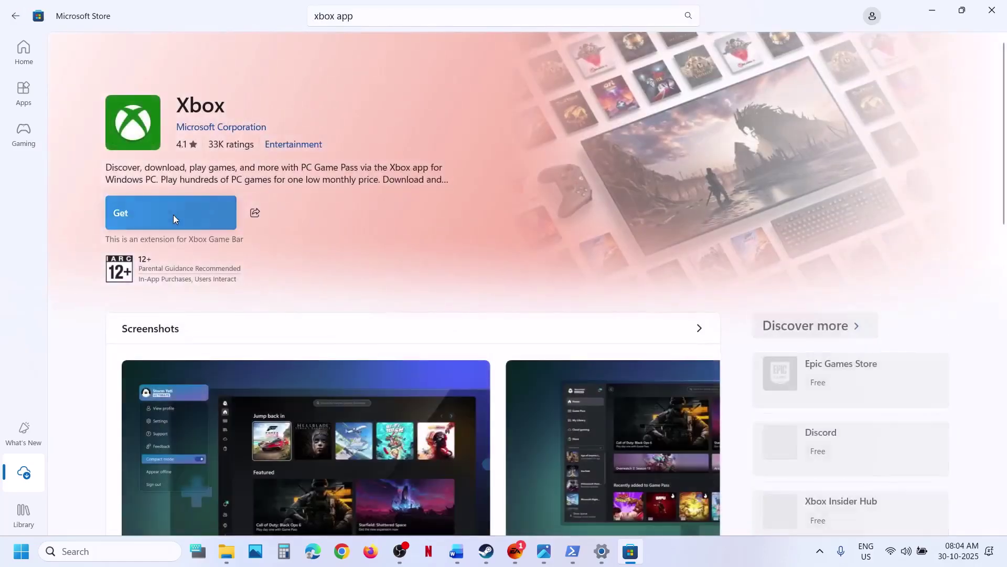
{"action": "left_click", "coordinate": [173, 215]}
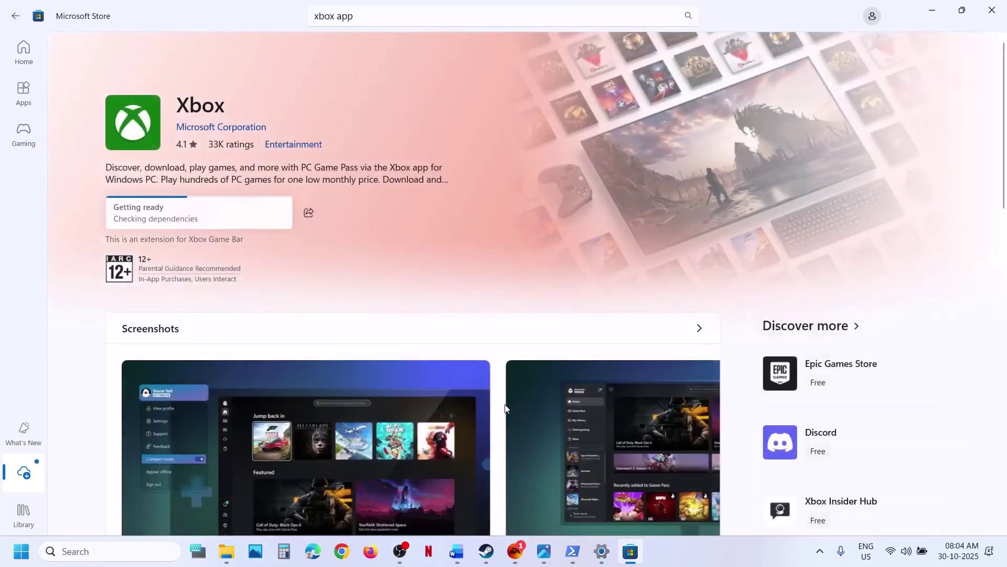
Copy 'Xbox App' from the Word guide and search for it in Chrome.
{"action": "left_click", "coordinate": [457, 551]}
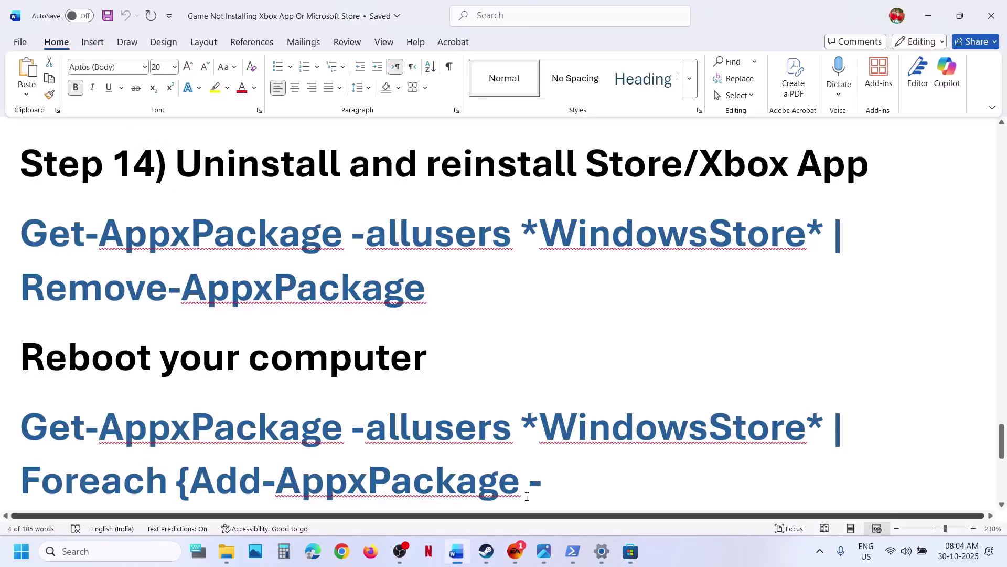
{"action": "left_click_drag", "start_coordinate": [866, 174], "coordinate": [741, 169]}
{"action": "key", "text": "ctrl+c"}
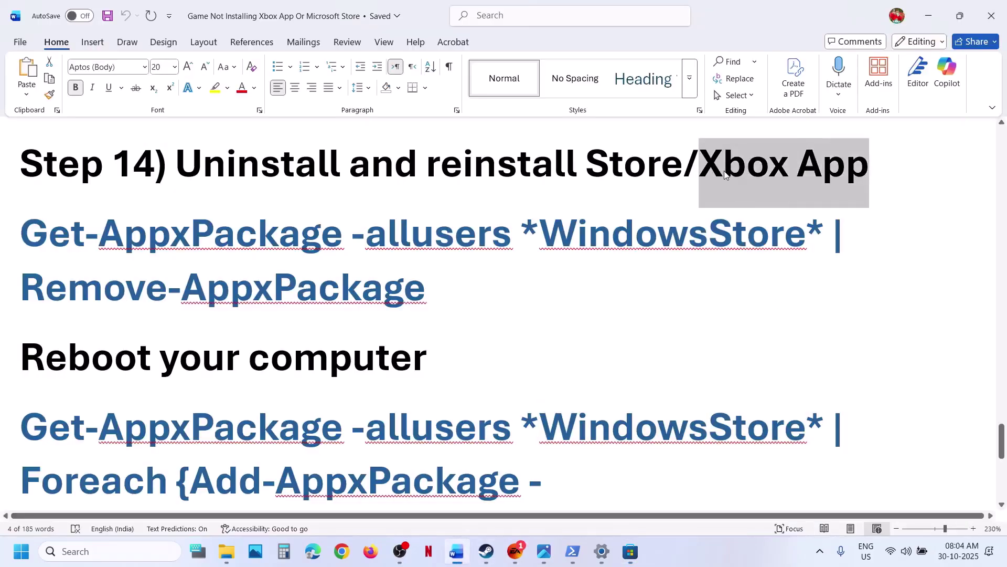
{"action": "left_click", "coordinate": [313, 551]}
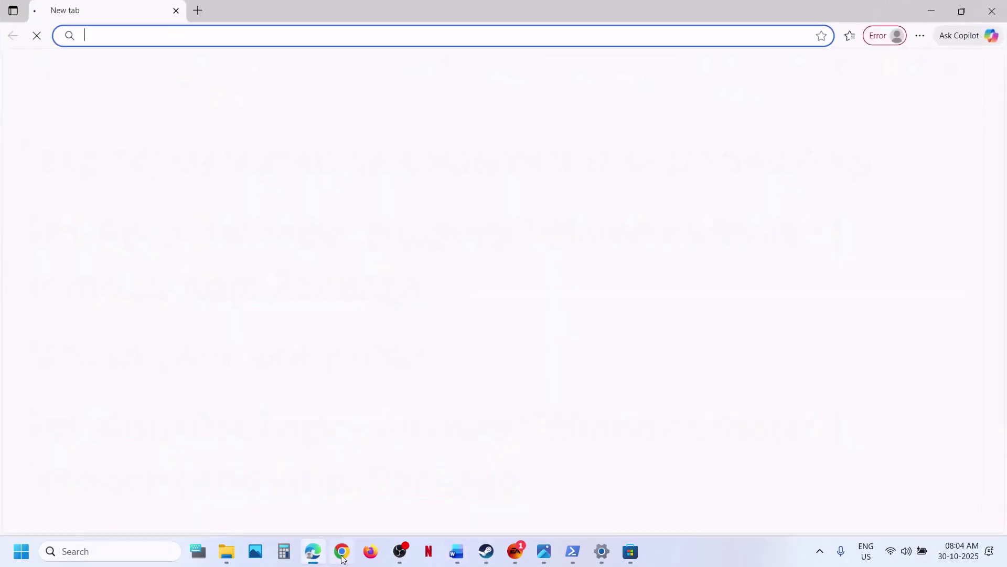
{"action": "left_click", "coordinate": [342, 552]}
{"action": "key", "text": "ctrl+v"}
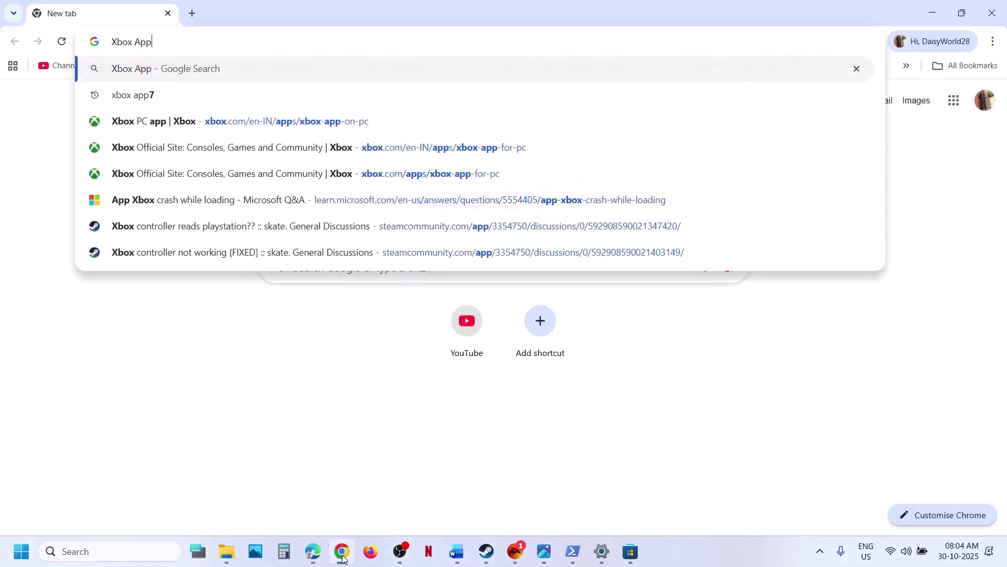
{"action": "key", "text": "Return"}
Download XboxInstaller.exe from the xbox.com Xbox PC app page, run it, and finish setup.
{"action": "left_click", "coordinate": [178, 227]}
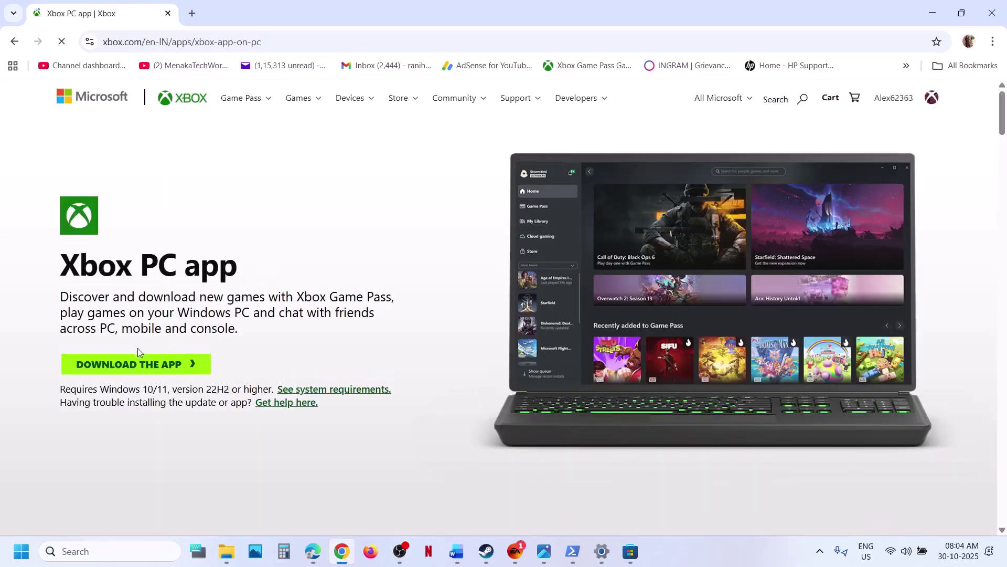
{"action": "left_click", "coordinate": [138, 348]}
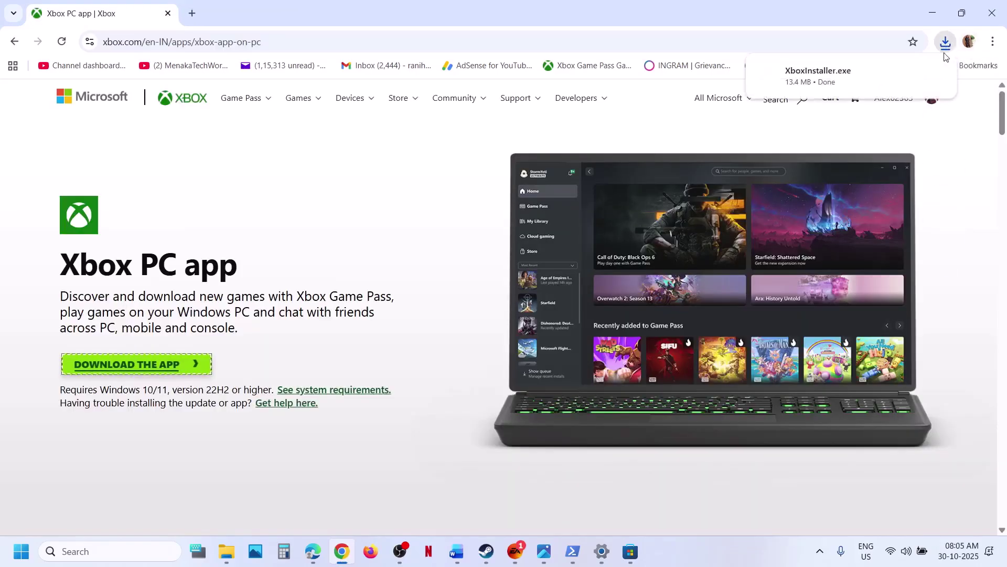
{"action": "left_click", "coordinate": [818, 75]}
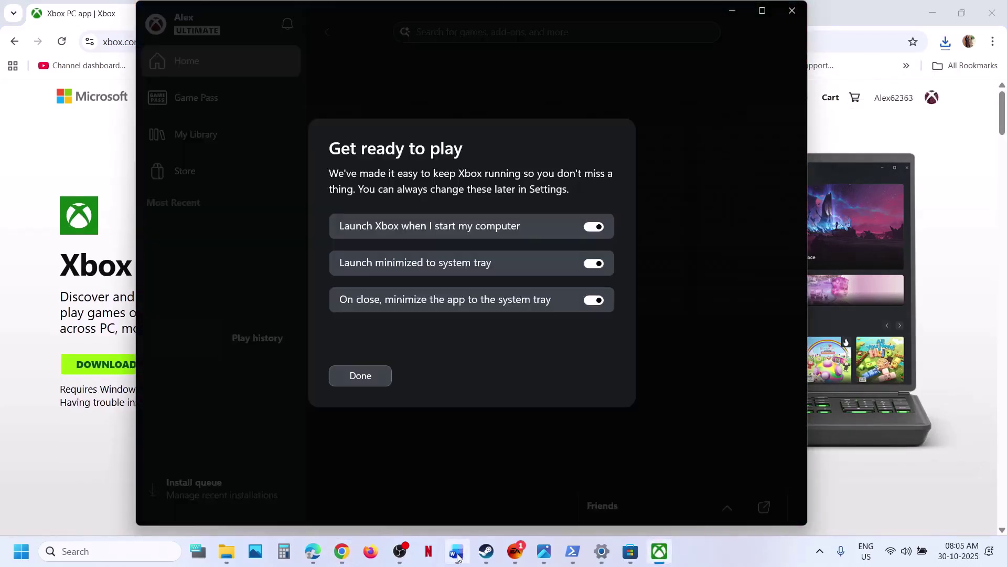
{"action": "mouse_move", "coordinate": [458, 557]}
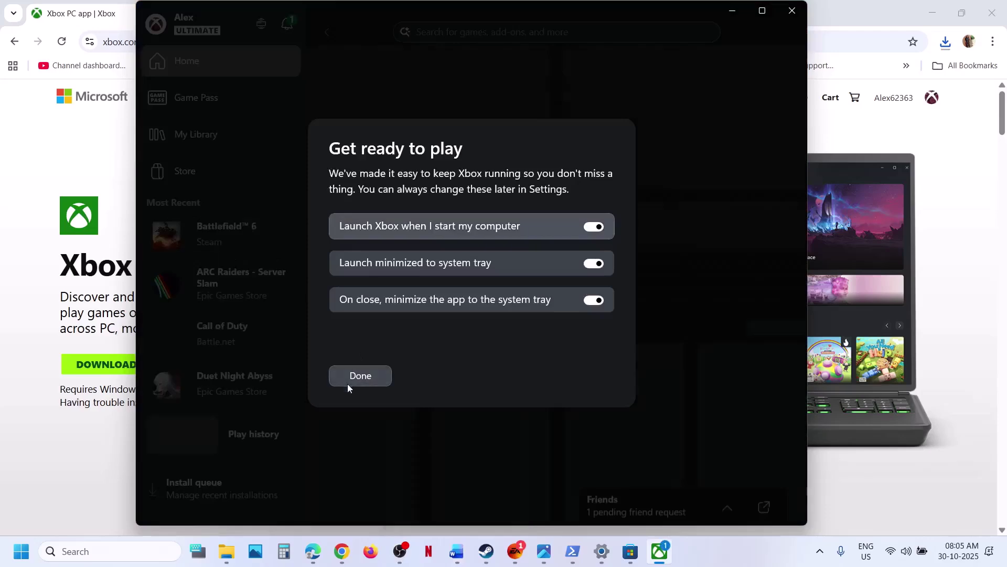
{"action": "left_click", "coordinate": [348, 384]}
Copy the Remove-AppxPackage command from Word and launch PowerShell as administrator.
{"action": "left_click", "coordinate": [468, 556]}
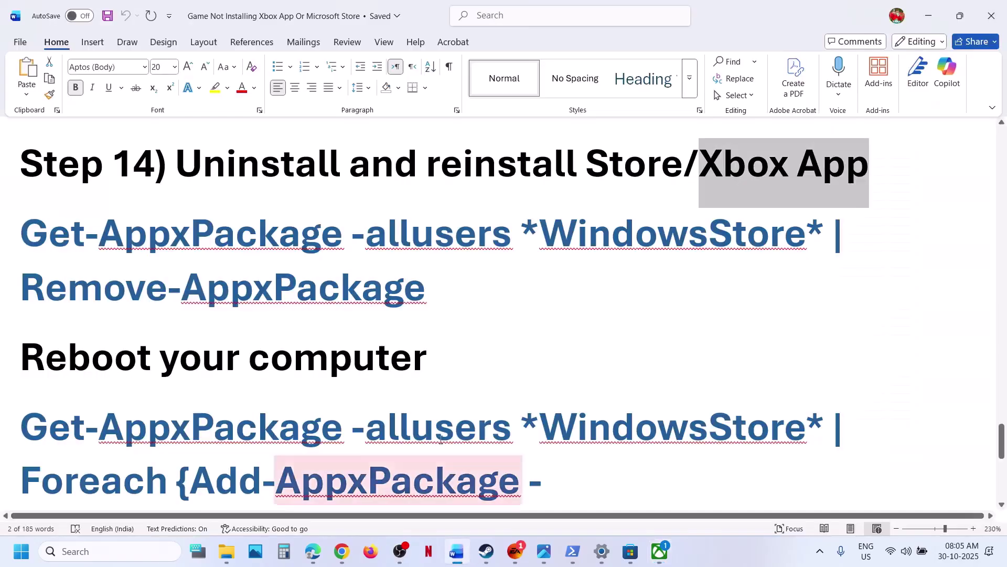
{"action": "left_click_drag", "start_coordinate": [439, 286], "coordinate": [22, 236]}
{"action": "right_click", "coordinate": [46, 241]}
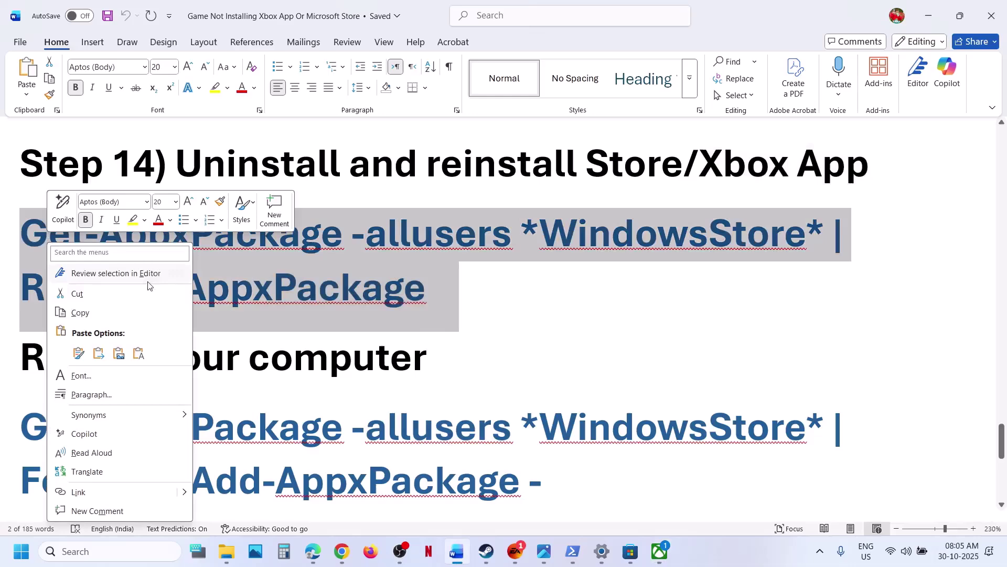
{"action": "left_click", "coordinate": [119, 312]}
{"action": "left_click", "coordinate": [111, 552]}
{"action": "type", "text": "powershell"}
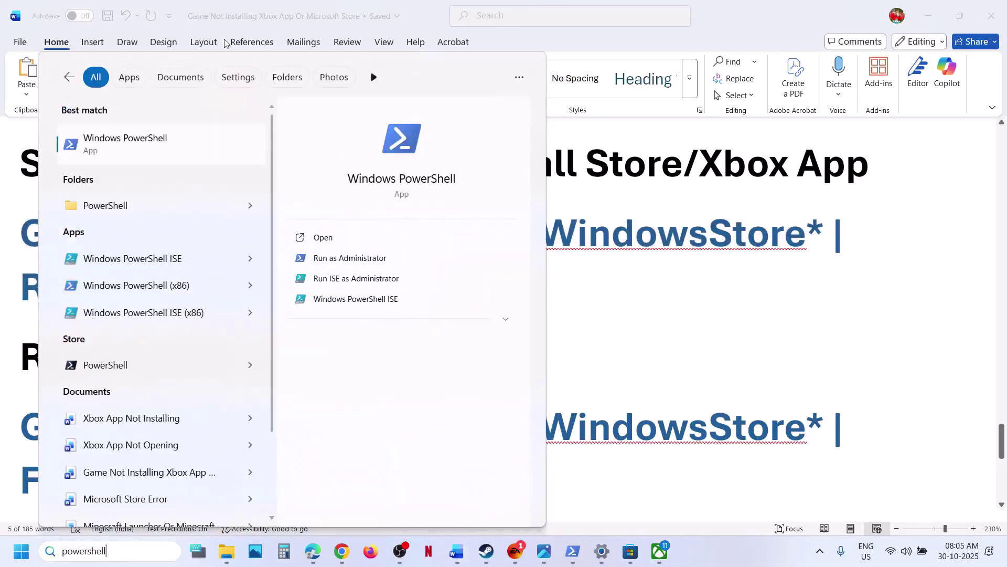
{"action": "left_click", "coordinate": [225, 150]}
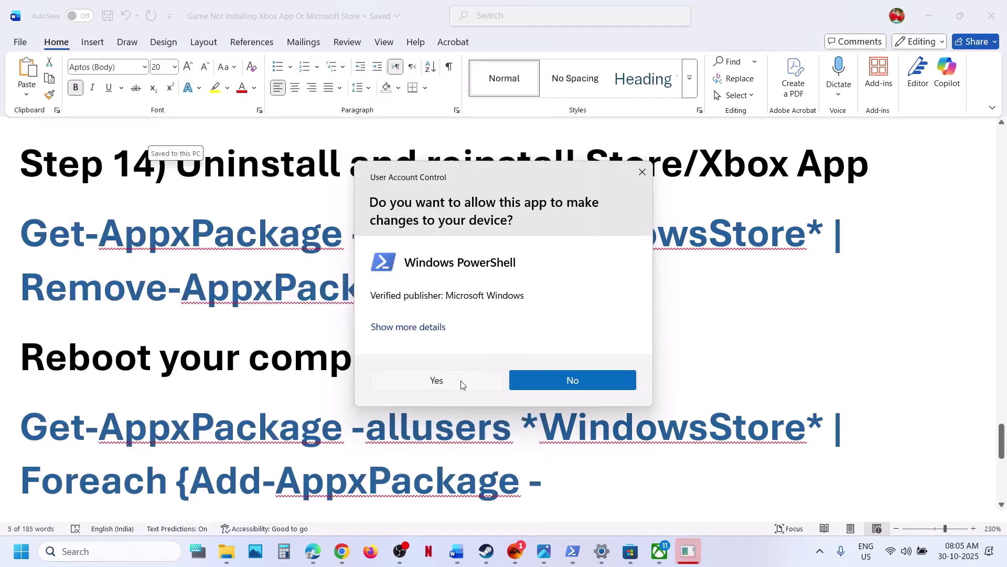
{"action": "left_click", "coordinate": [436, 380]}
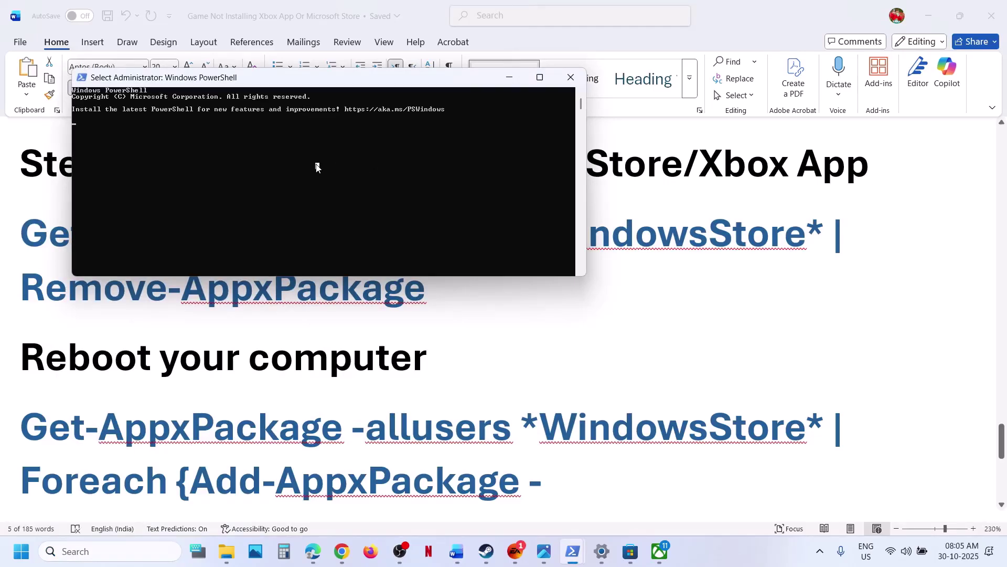
Paste and run Get-AppxPackage -allusers *WindowsStore* | Remove-AppxPackage in the admin console.
{"action": "key", "text": "alt+Tab"}
{"action": "right_click", "coordinate": [351, 248]}
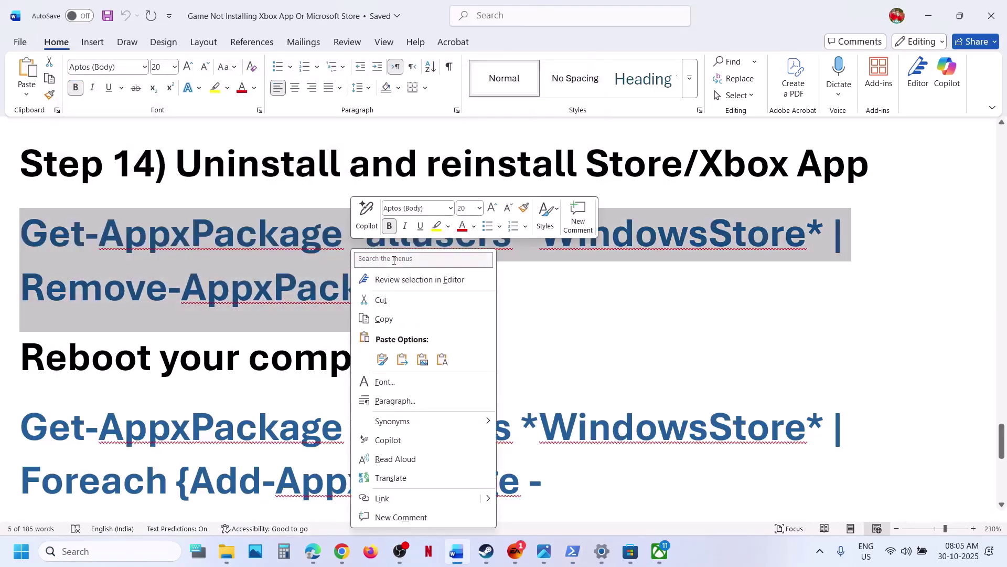
{"action": "left_click", "coordinate": [391, 317]}
{"action": "key", "text": "alt+Tab"}
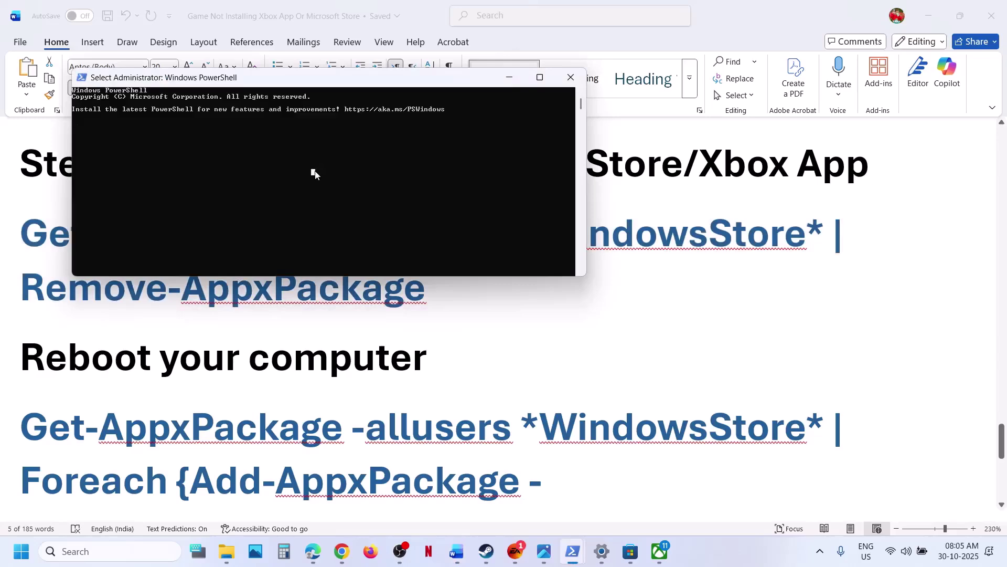
{"action": "left_click", "coordinate": [315, 173]}
{"action": "key", "text": "alt+Tab"}
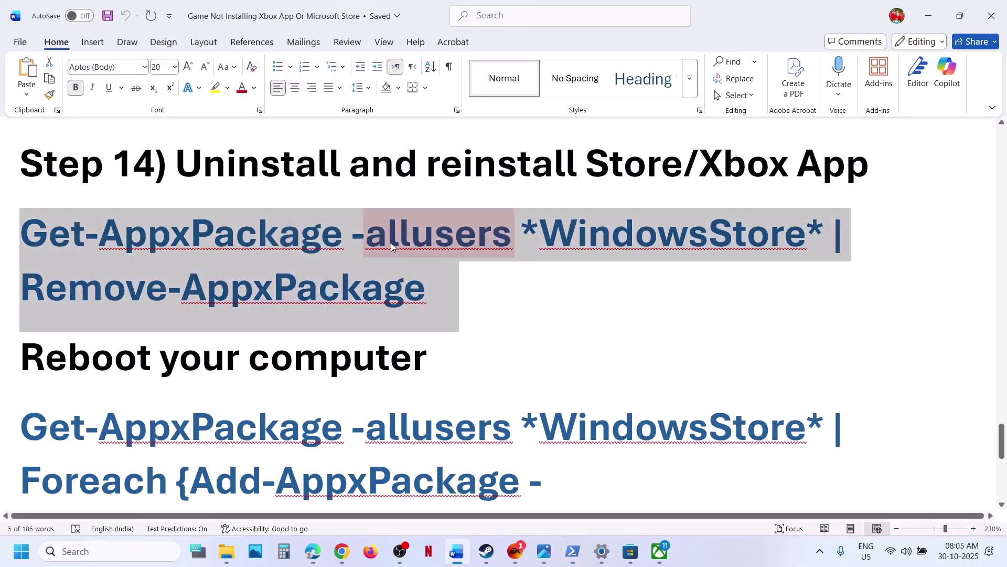
{"action": "key", "text": "alt+Tab"}
{"action": "left_click", "coordinate": [307, 206]}
{"action": "right_click", "coordinate": [304, 203]}
{"action": "key", "text": "Return"}
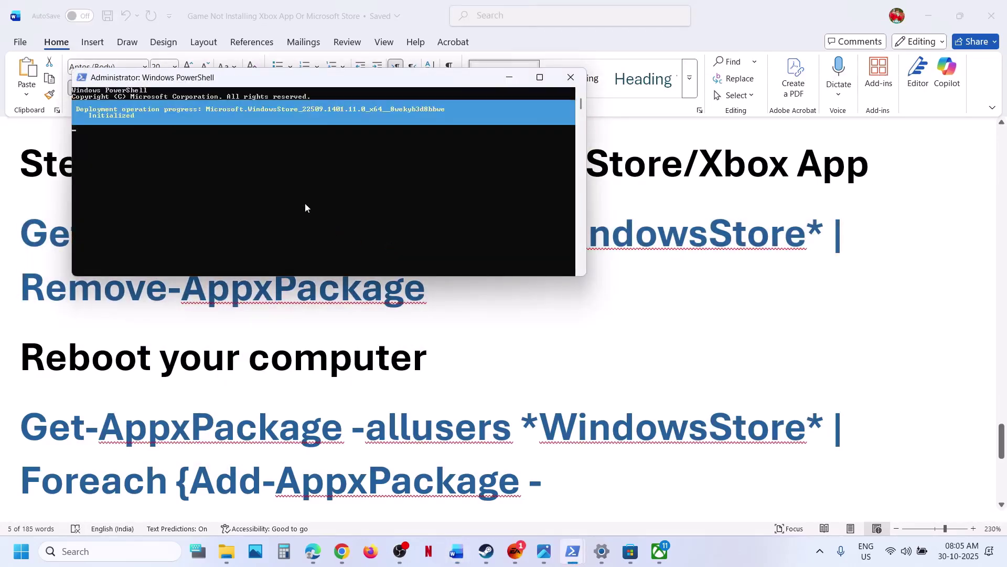
Check the Microsoft Store window, then scroll the Word guide to the re-register command.
{"action": "mouse_move", "coordinate": [625, 559]}
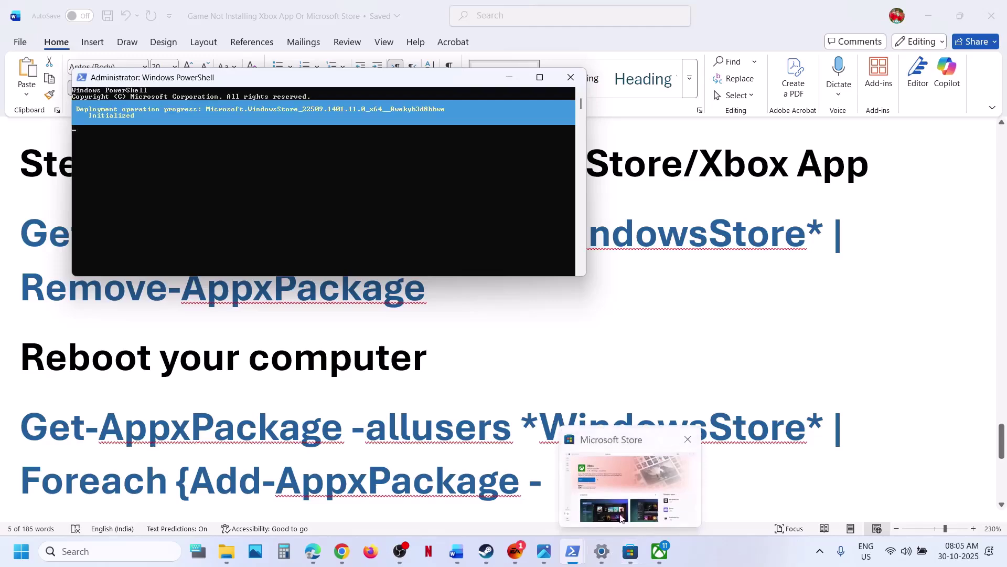
{"action": "left_click", "coordinate": [642, 495]}
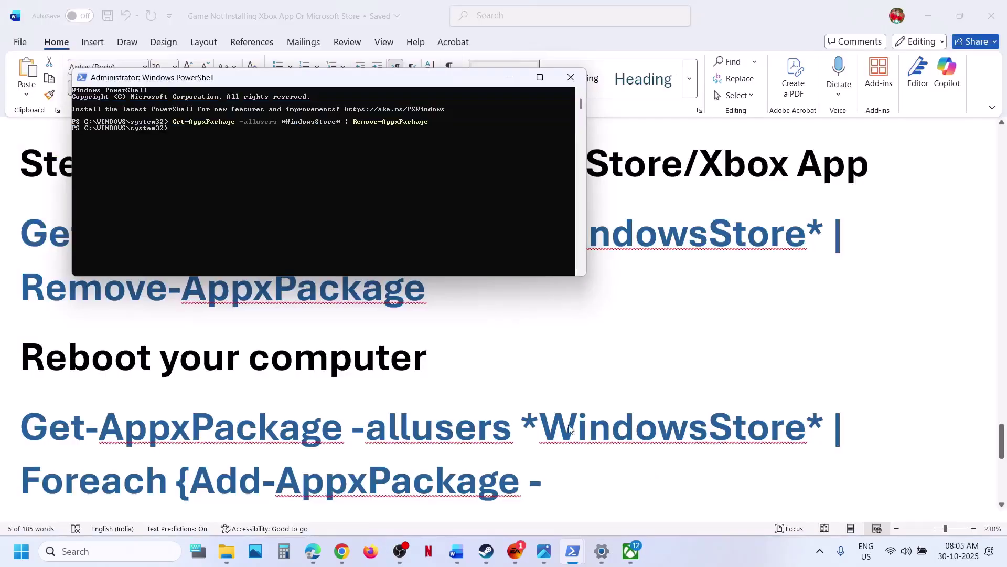
{"action": "key", "text": "alt+Tab"}
{"action": "scroll", "coordinate": [578, 419], "scroll_direction": "down", "scroll_amount": 3}
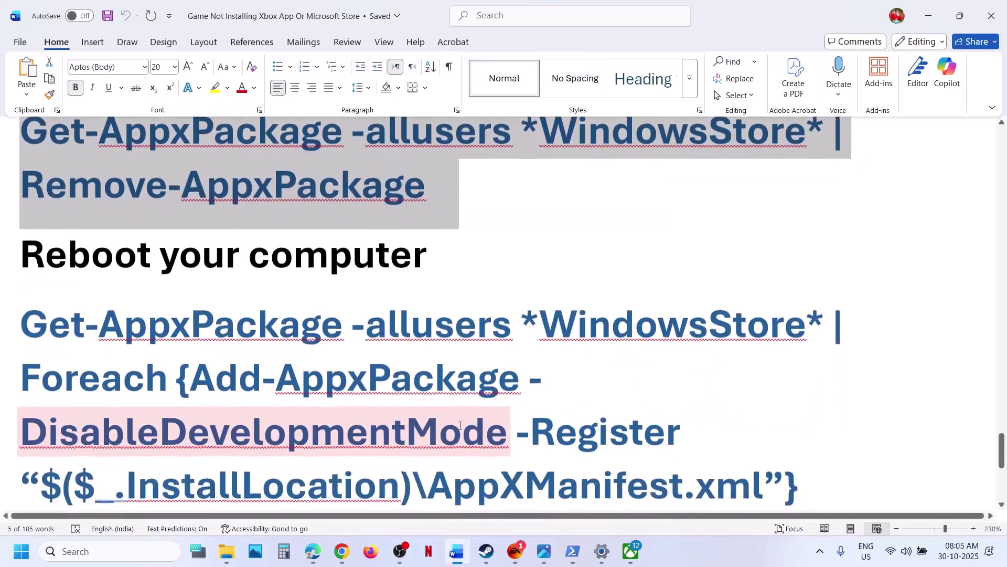
Paste the Foreach Add-AppxPackage re-register command into admin PowerShell and run it.
{"action": "scroll", "coordinate": [588, 415], "scroll_direction": "down", "scroll_amount": 1}
{"action": "left_click_drag", "start_coordinate": [801, 408], "coordinate": [12, 255]}
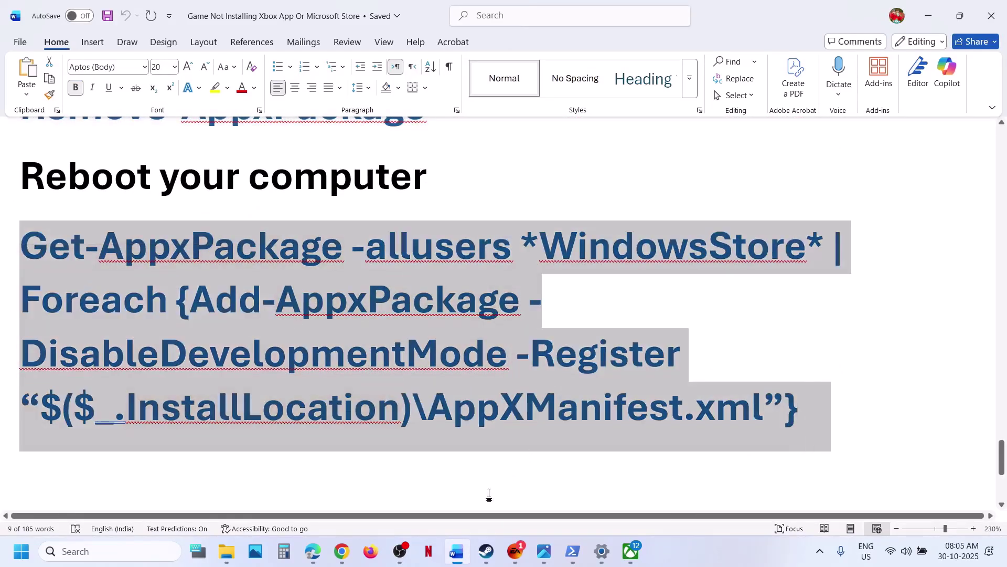
{"action": "mouse_move", "coordinate": [573, 551]}
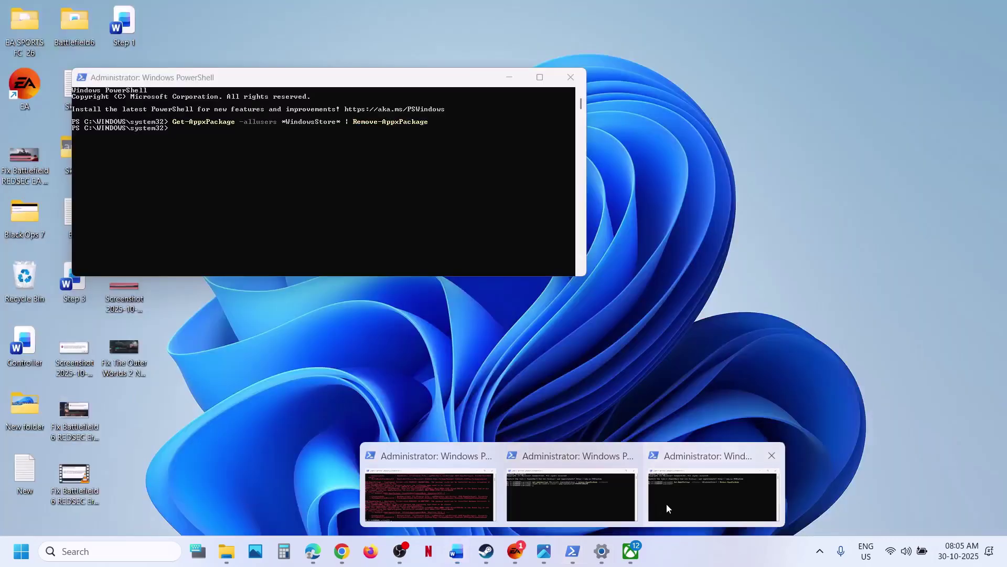
{"action": "left_click", "coordinate": [666, 508]}
{"action": "left_click", "coordinate": [344, 198]}
{"action": "right_click", "coordinate": [344, 198]}
{"action": "key", "text": "Return"}
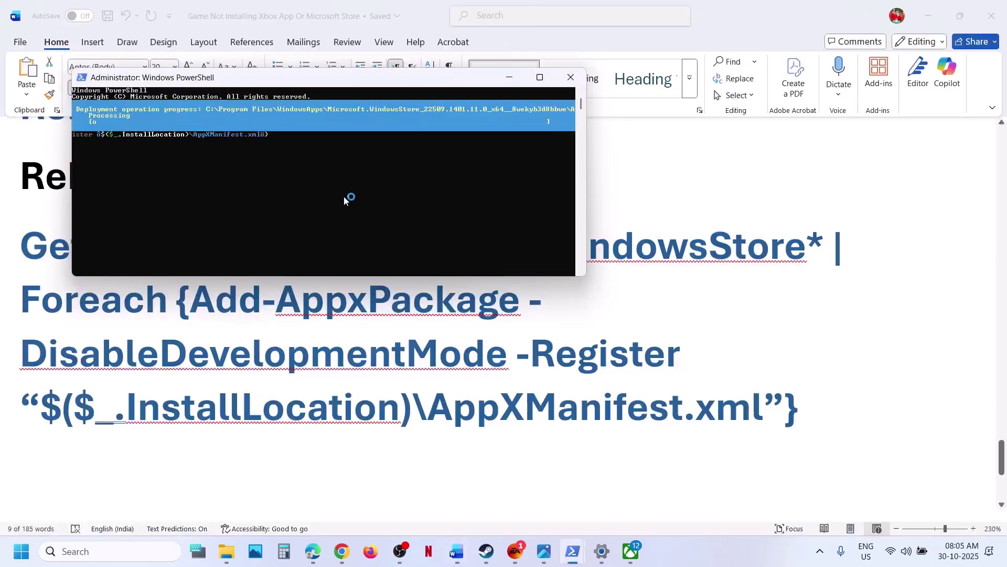
Reopen Microsoft Store via a 'store' search, then return to the Word guide.
{"action": "left_click", "coordinate": [125, 550]}
{"action": "type", "text": "store"}
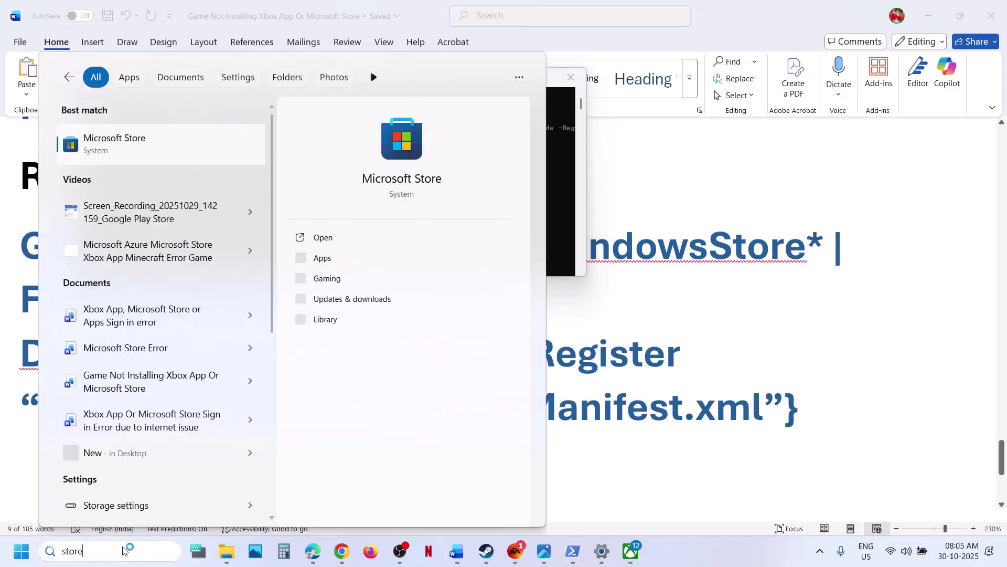
{"action": "key", "text": "Return"}
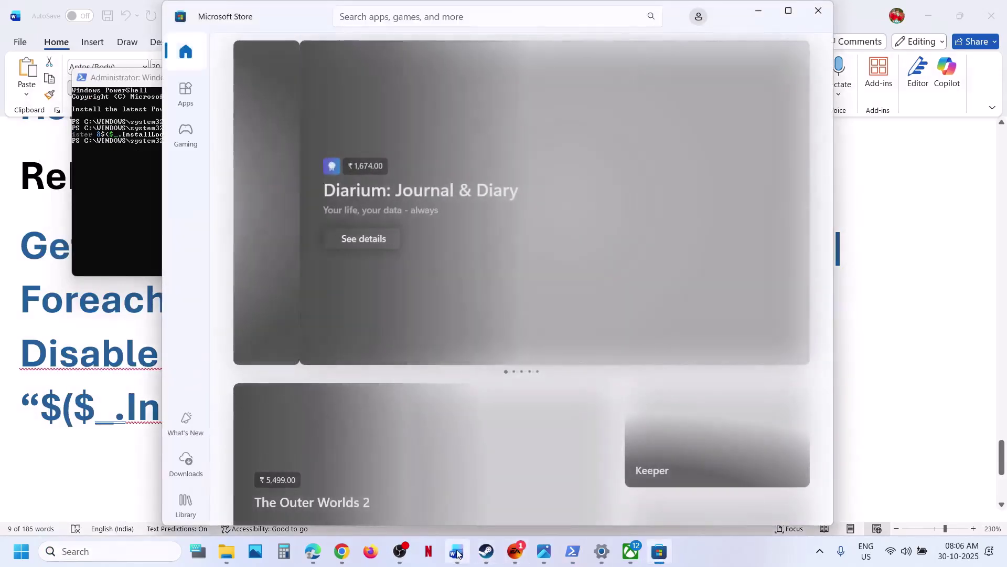
{"action": "left_click", "coordinate": [457, 551]}
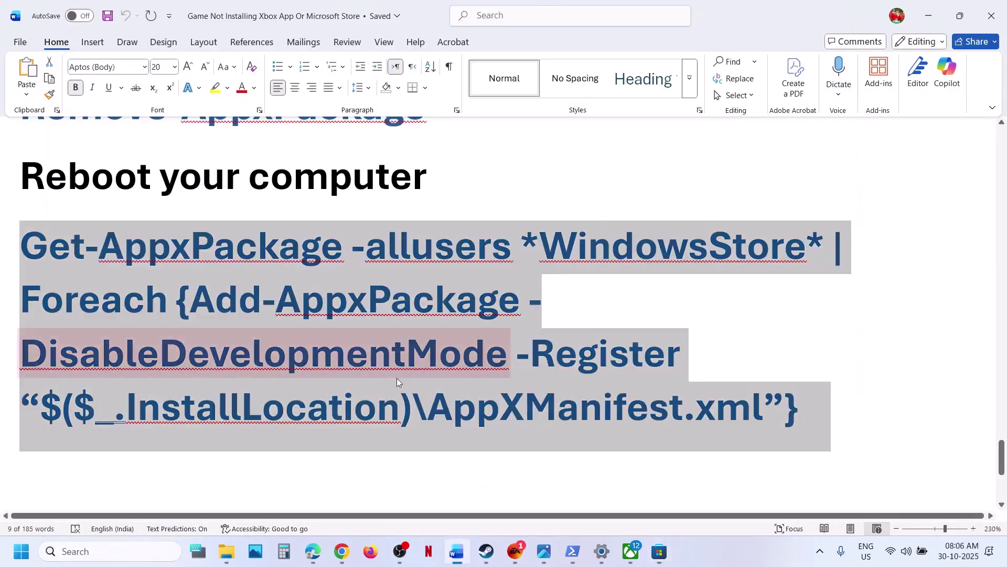